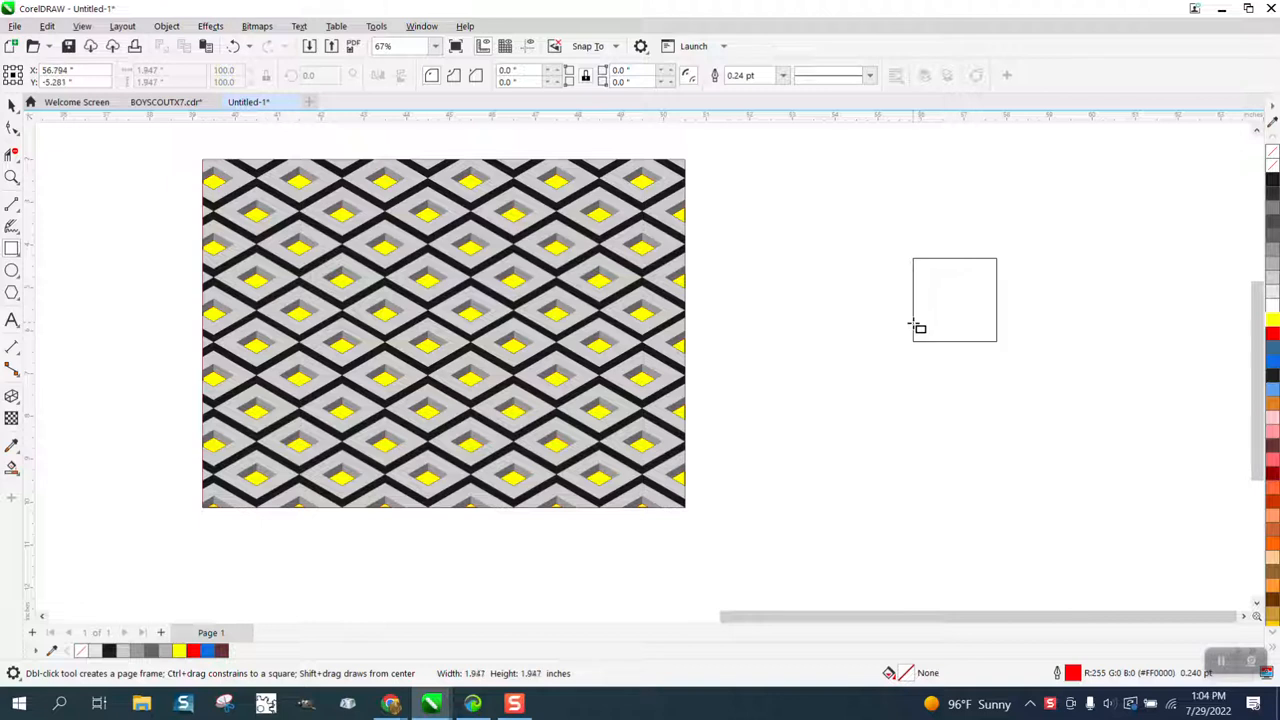
- Rotate the square 45 degrees and flatten it from below into a wide diamond about 0.9 in high
click(12, 105)
click(312, 76)
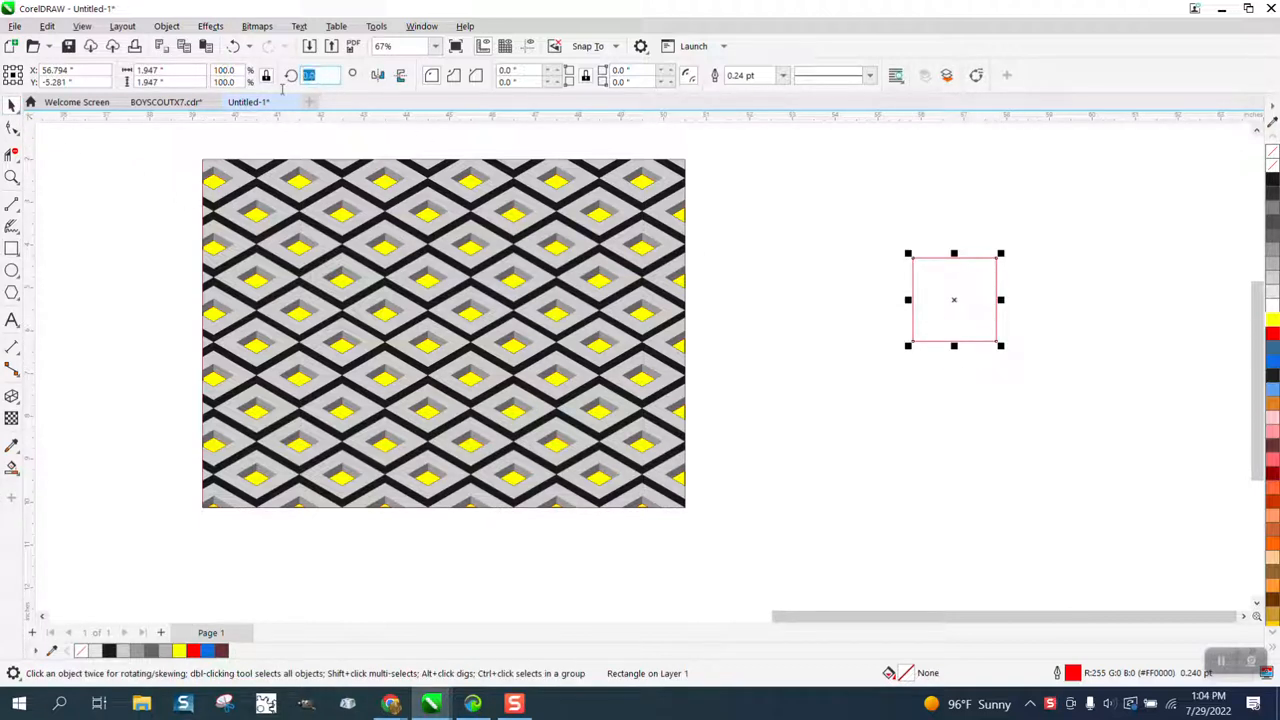
text(45)
key(Return)
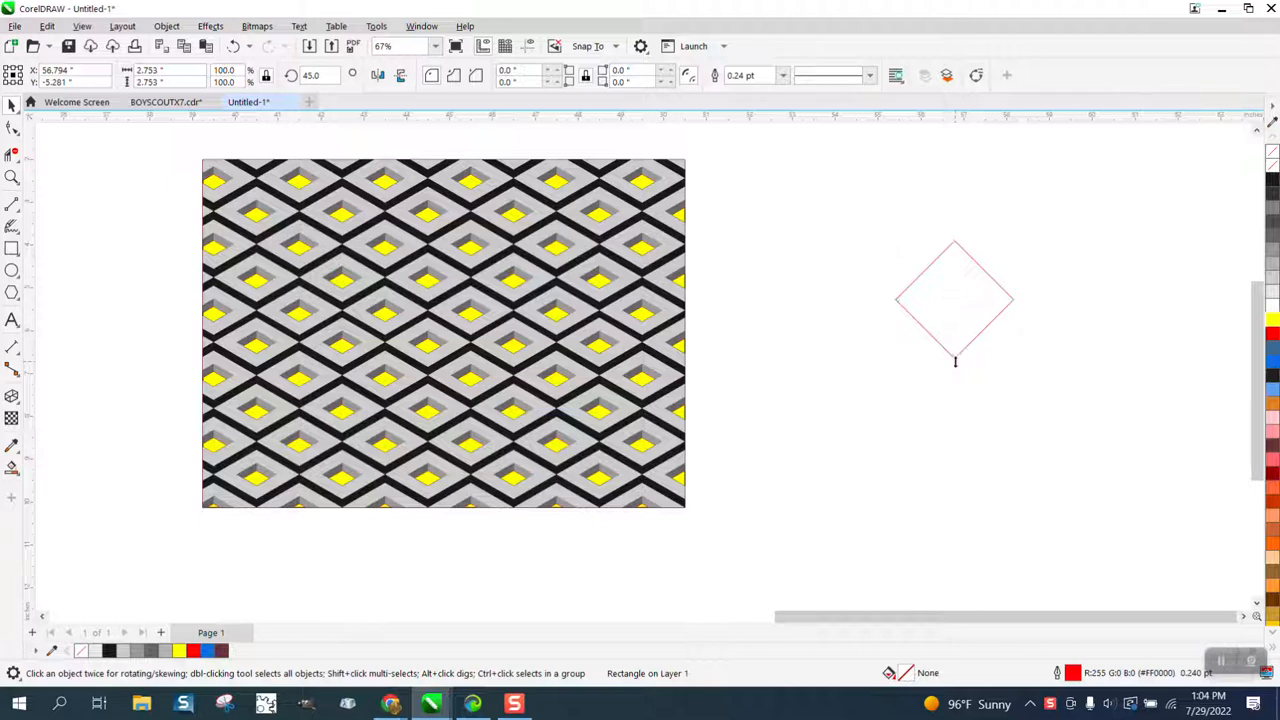
drag(954, 362, 954, 284)
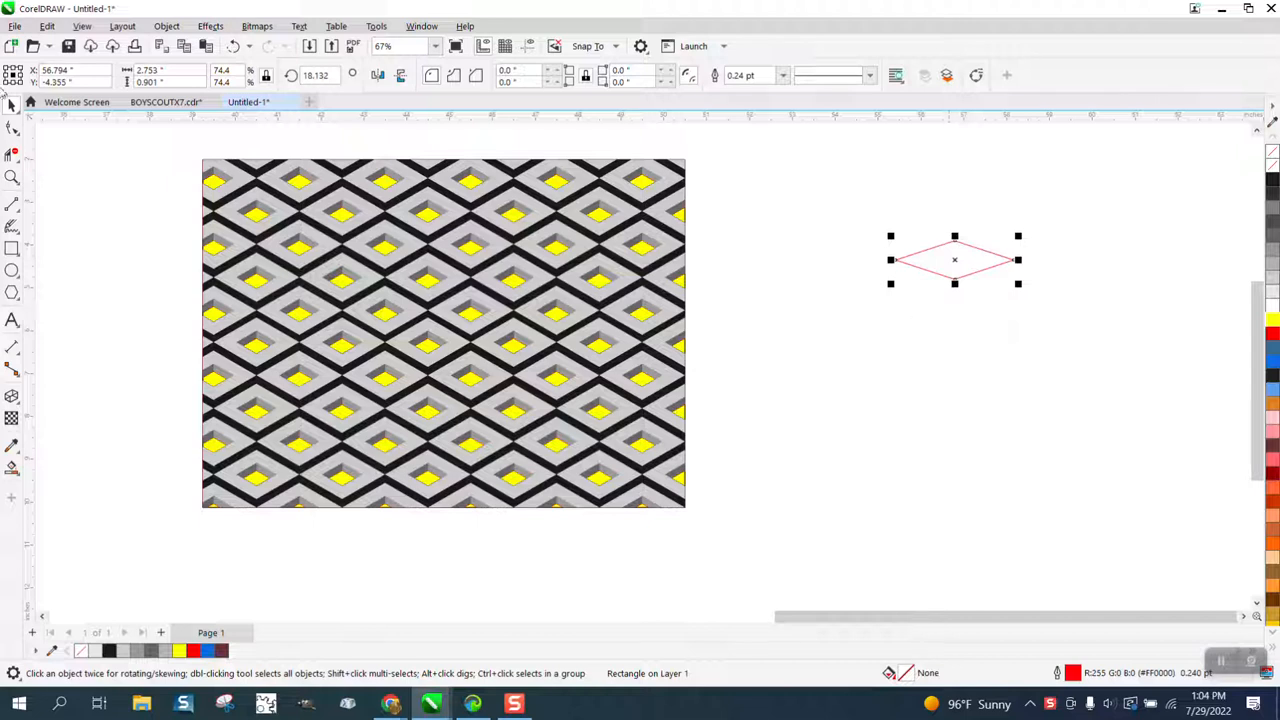
- Place a copy of the flattened diamond straight below the original, offset by about 0.18 in
click(12, 177)
drag(1077, 323, 1077, 323)
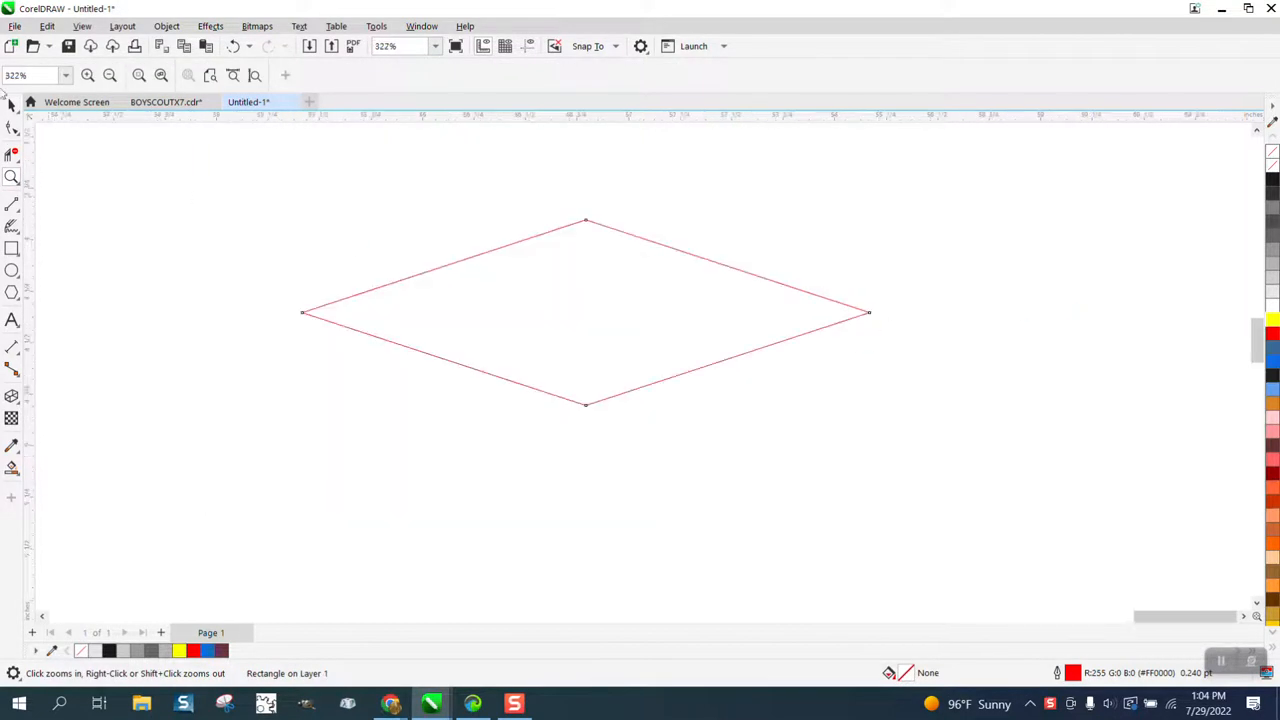
click(12, 104)
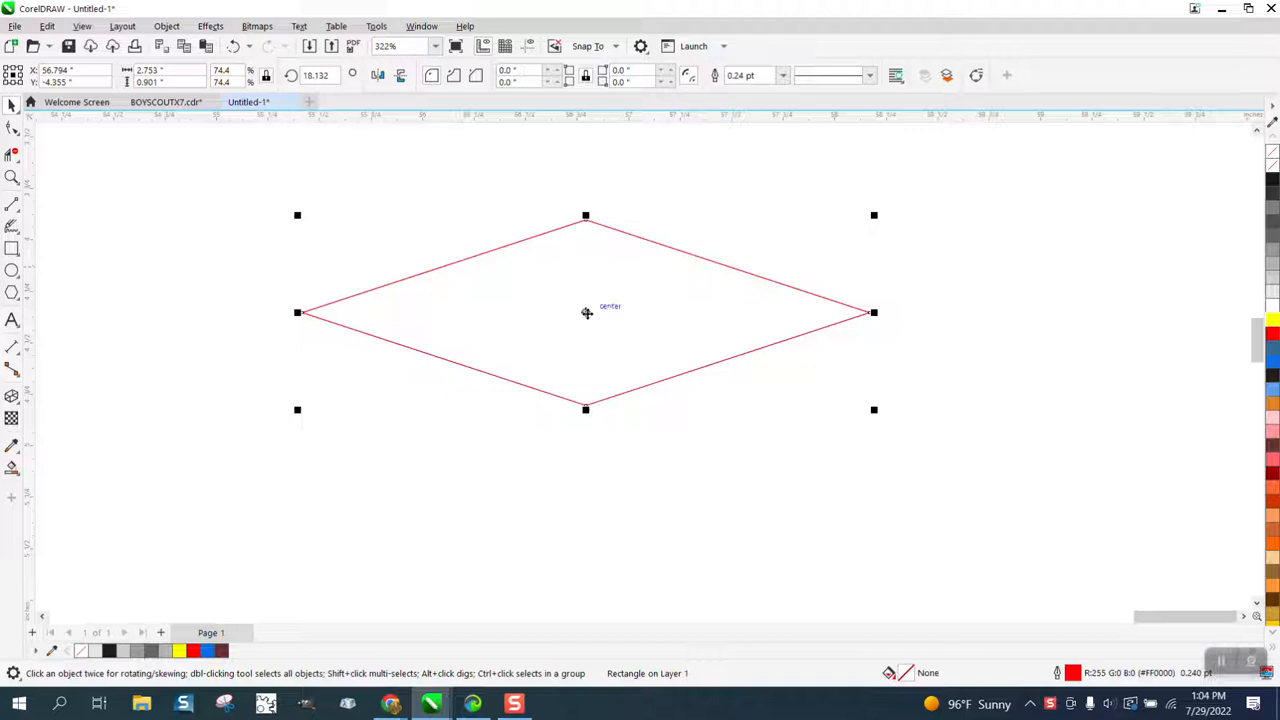
drag(587, 311, 584, 352)
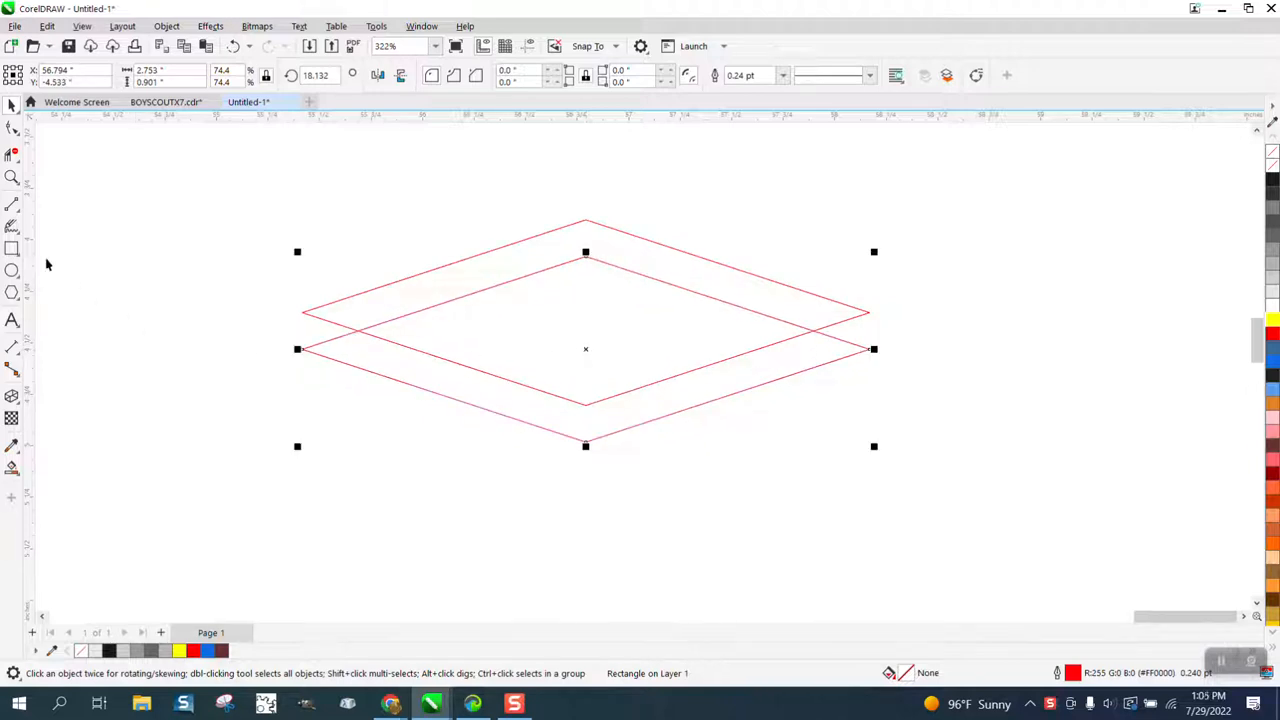
- Join the matching left, lower and right corners of the two diamonds with vertical 2-point lines
click(17, 207)
click(50, 220)
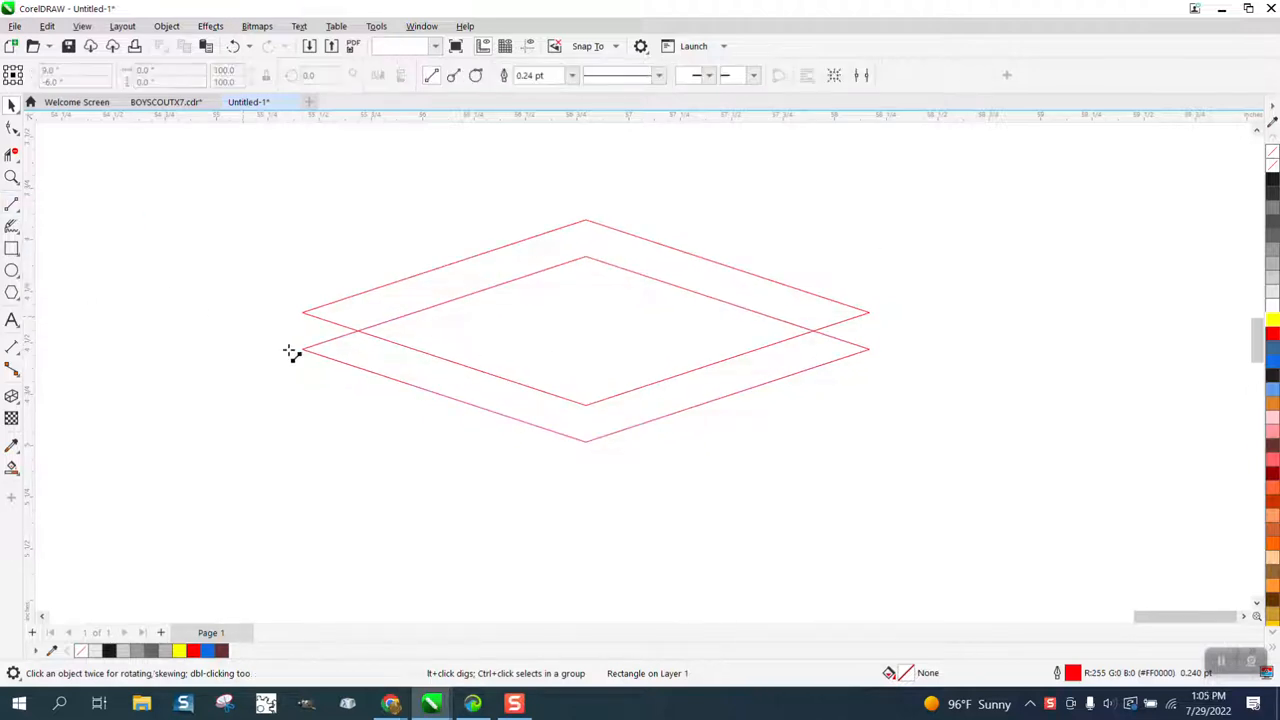
drag(302, 312, 302, 349)
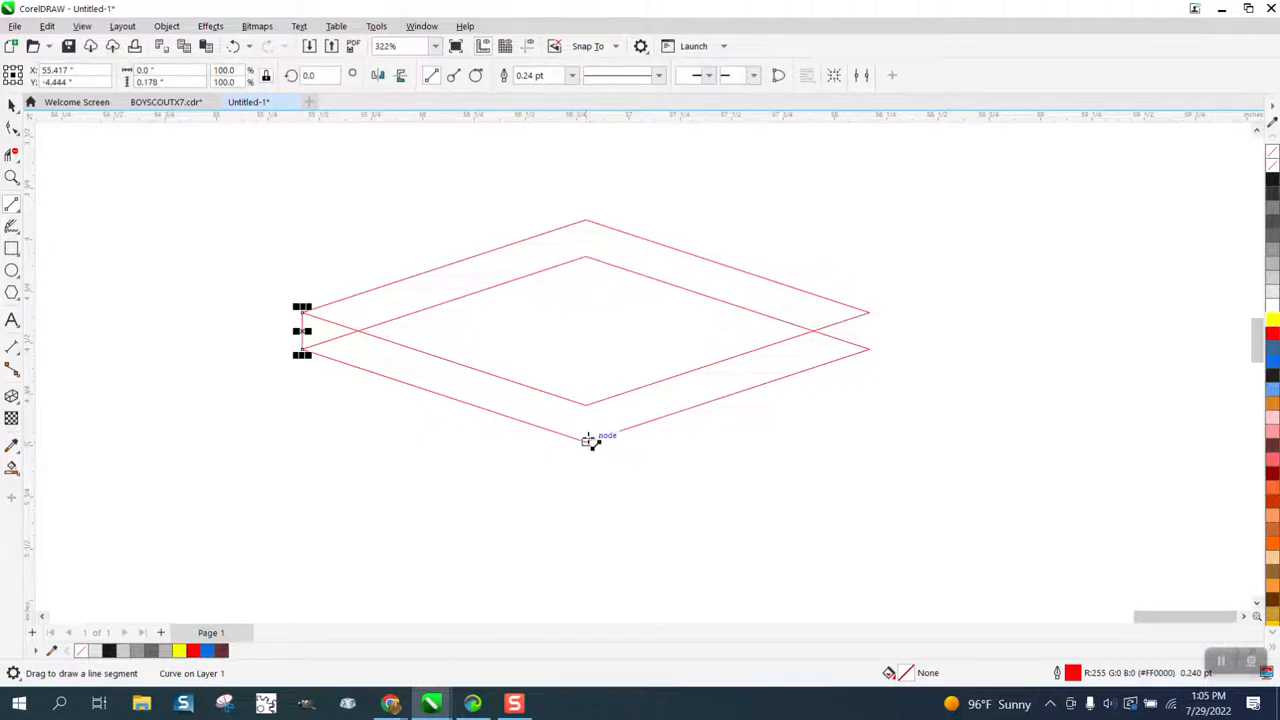
drag(588, 442, 586, 405)
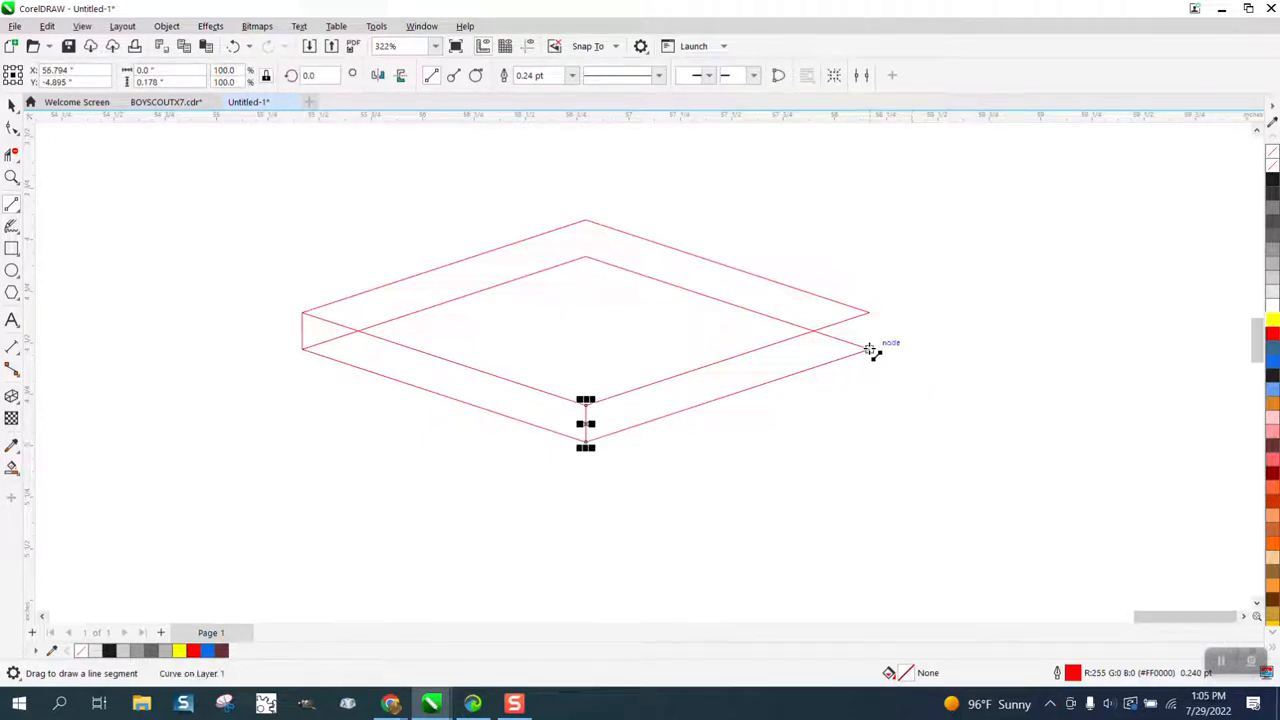
drag(870, 350, 869, 312)
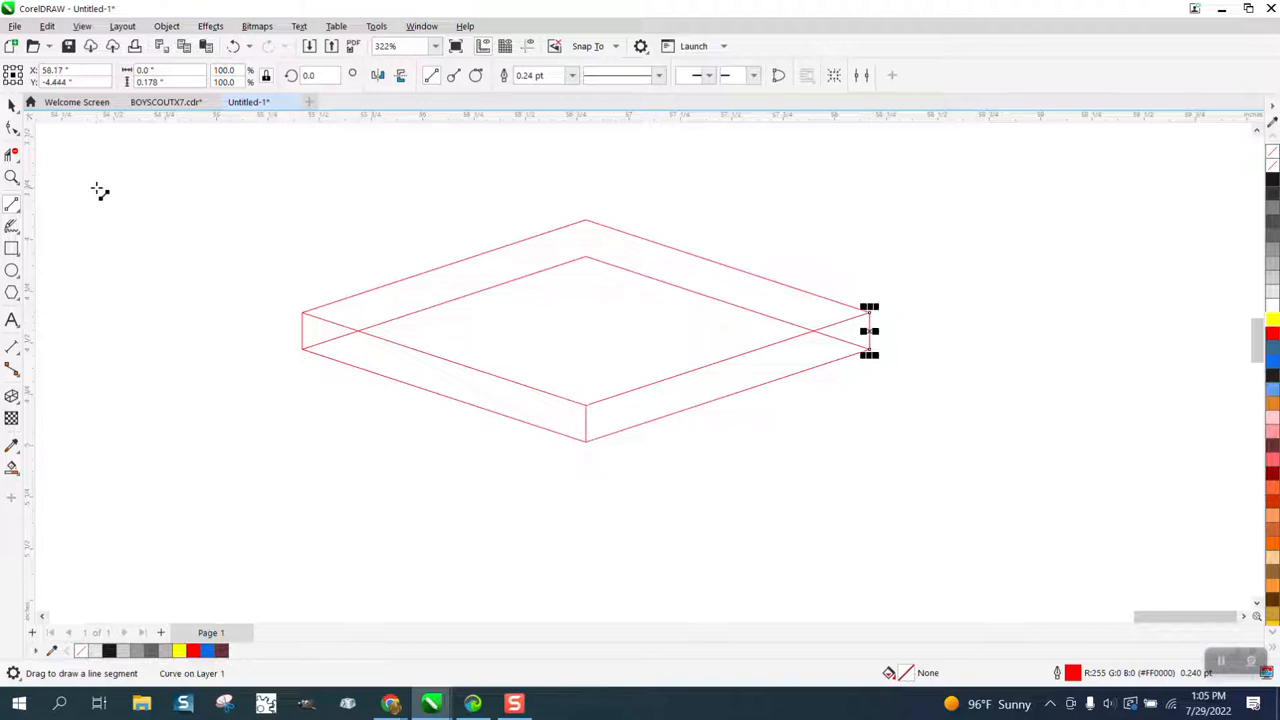
- Remove the lower diamond's upper-edge segments inside the slab outline so that only its visible edges remain
click(12, 154)
drag(484, 283, 578, 288)
click(849, 342)
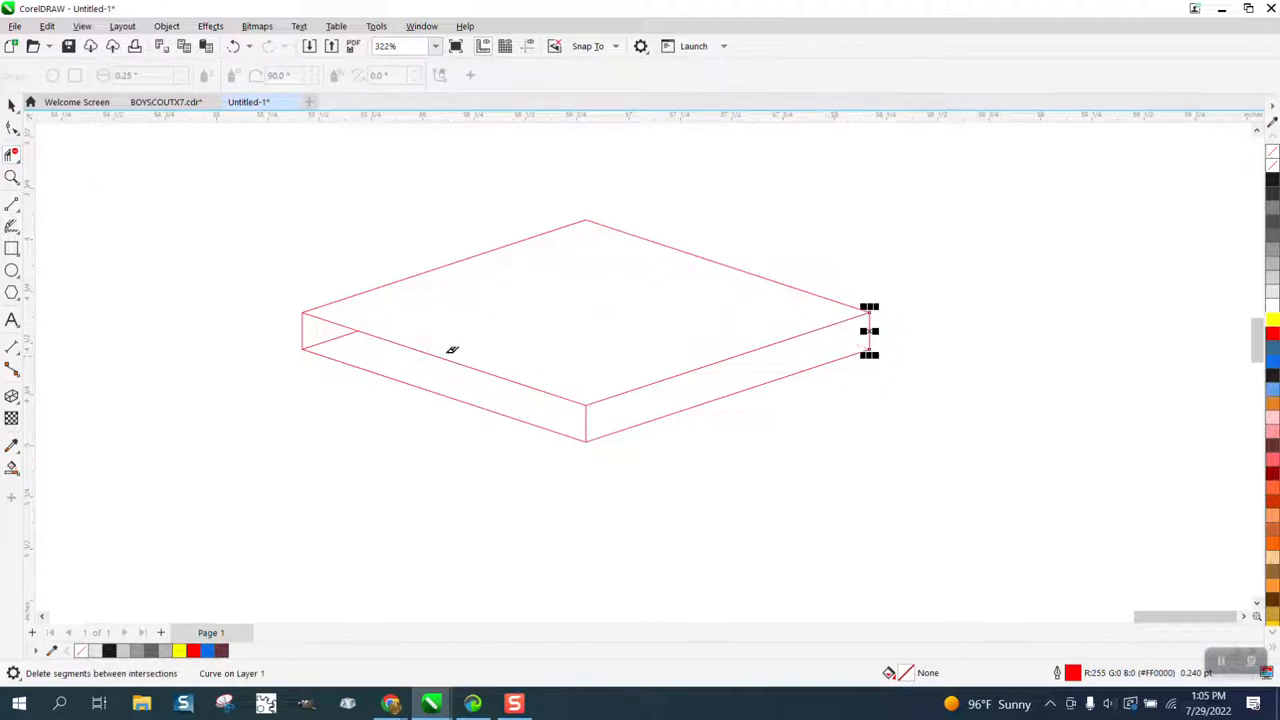
click(333, 333)
scroll(423, 391, down, 2)
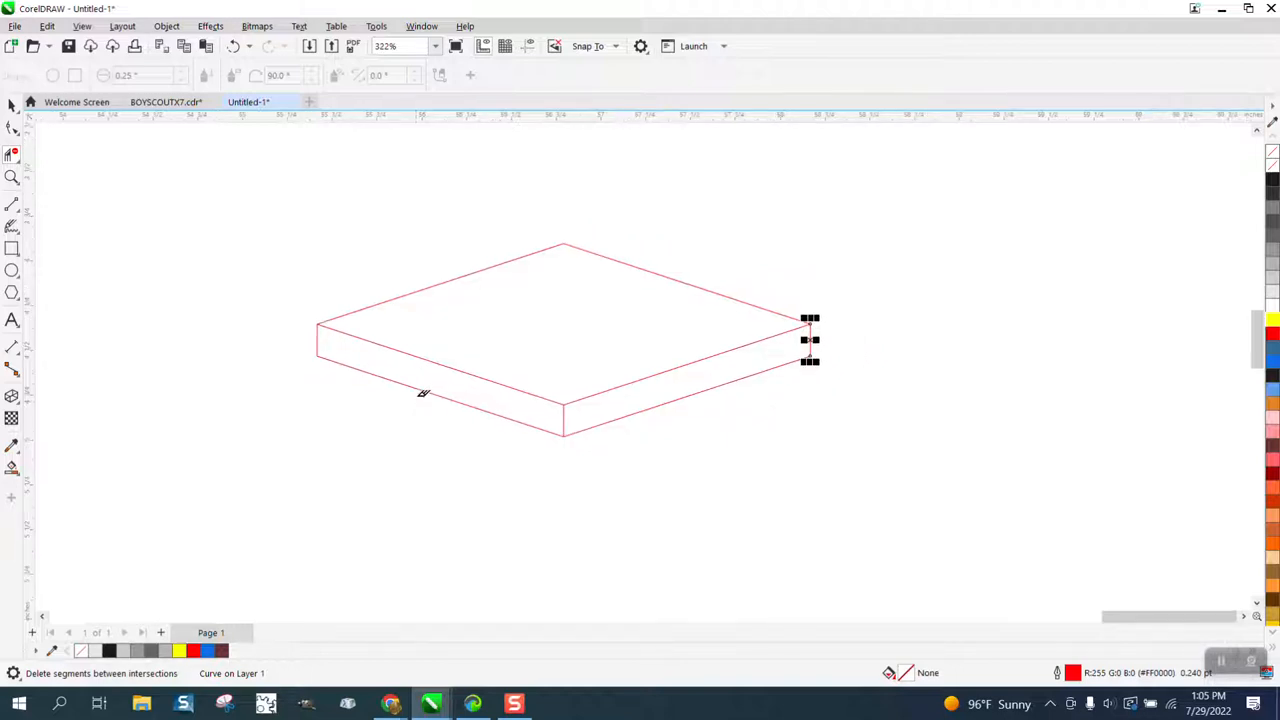
- Select all the parts of the diamond slab drawing and delete them
click(12, 106)
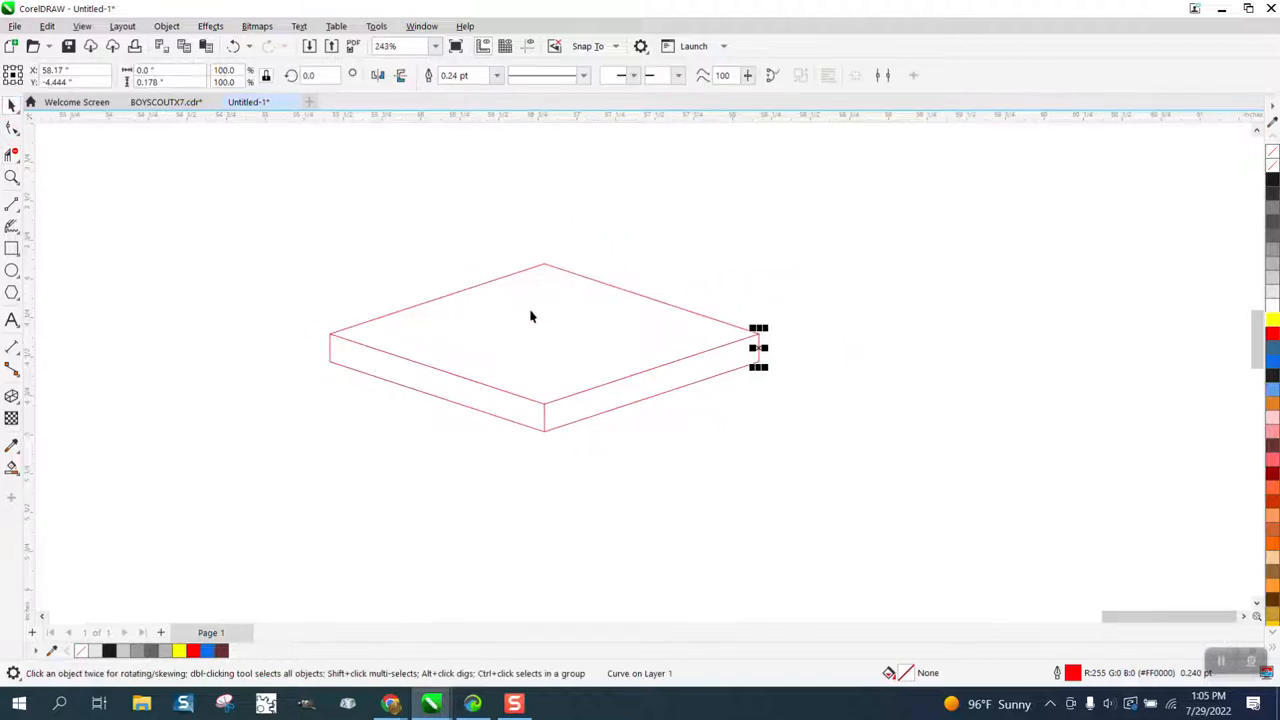
drag(265, 238, 812, 450)
key(Delete)
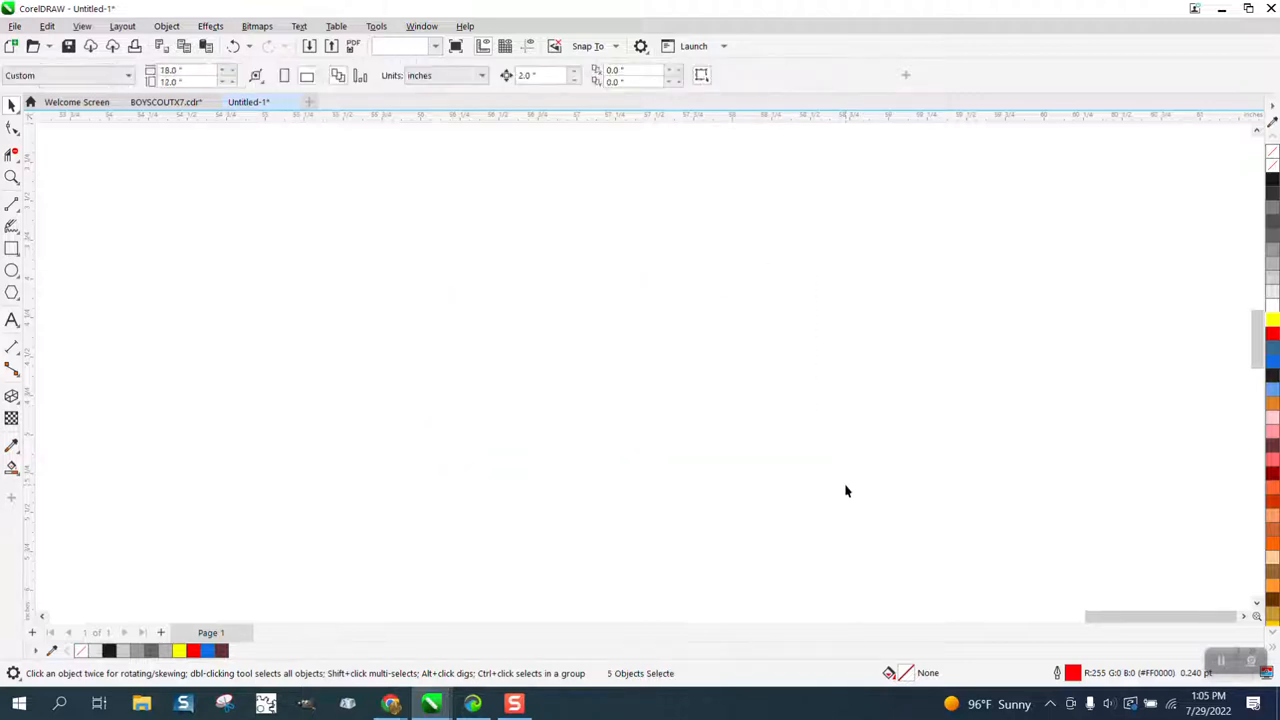
- Draw a regular six-sided polygon about 1.31 in wide and 1.51 in high
click(12, 292)
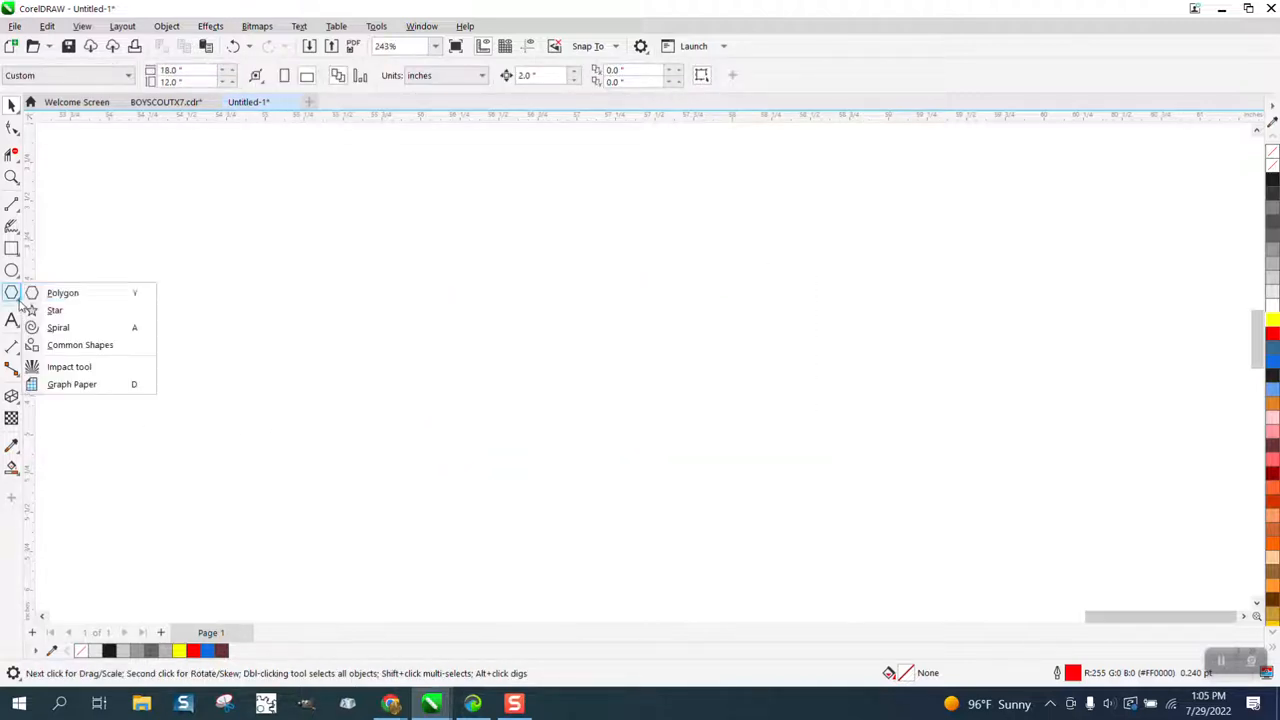
click(60, 289)
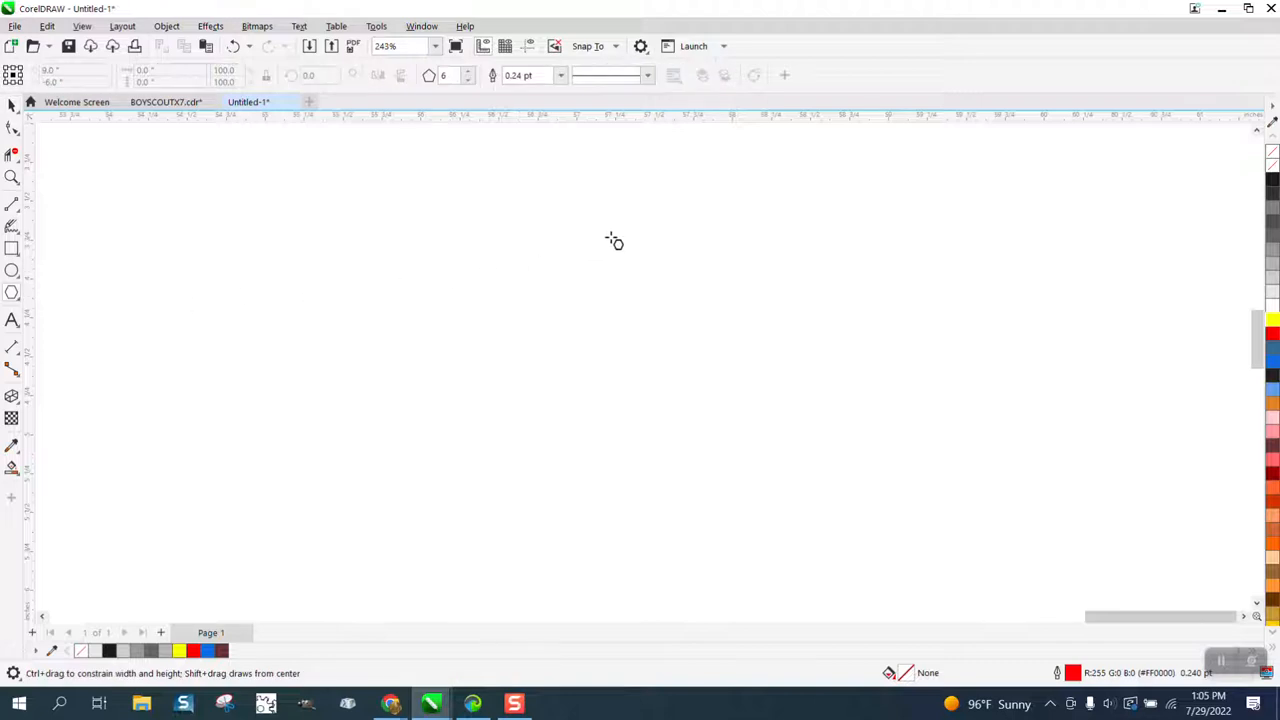
drag(603, 235, 491, 471)
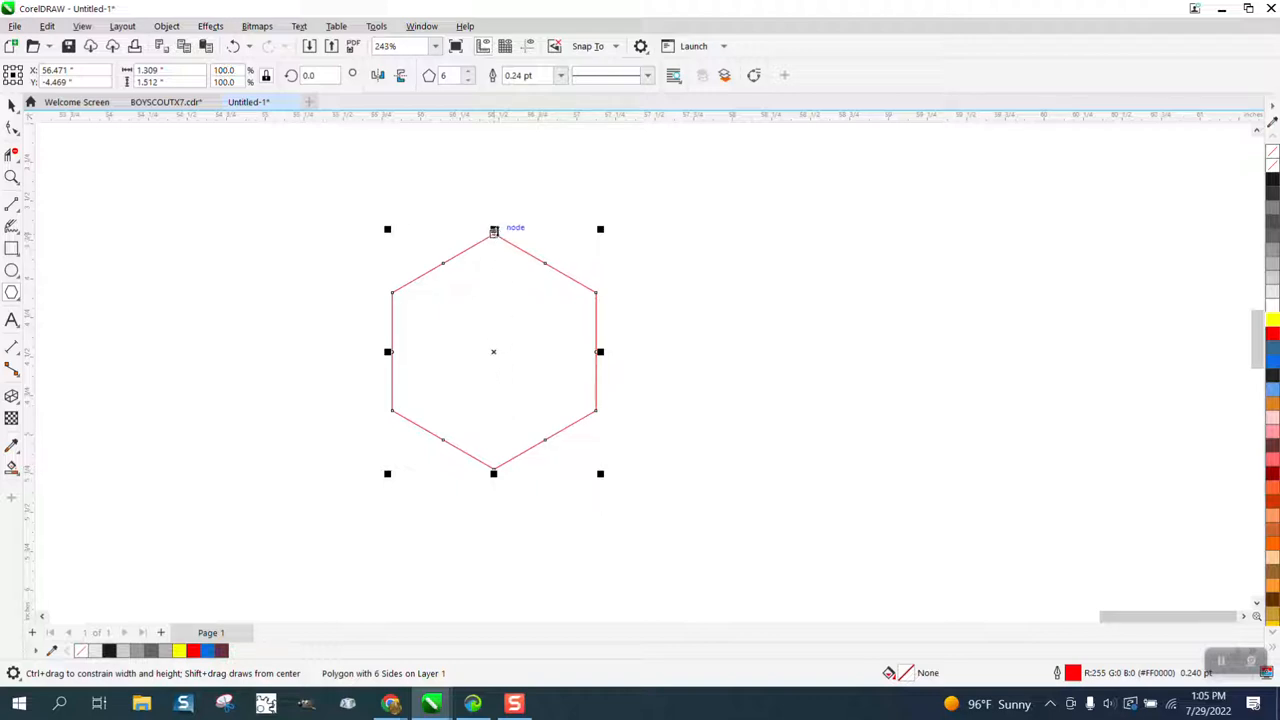
- Place a copy of the hexagon straight below so that its top point sits on the original's center
drag(493, 230, 494, 276)
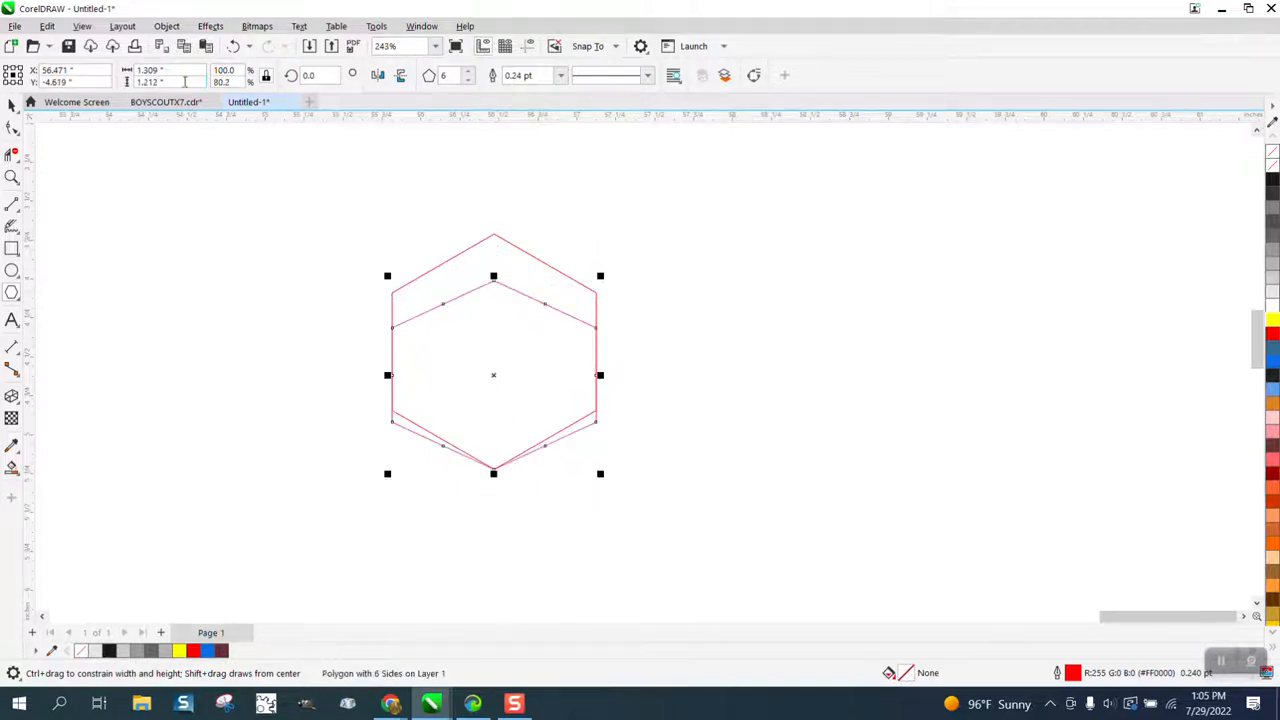
click(233, 46)
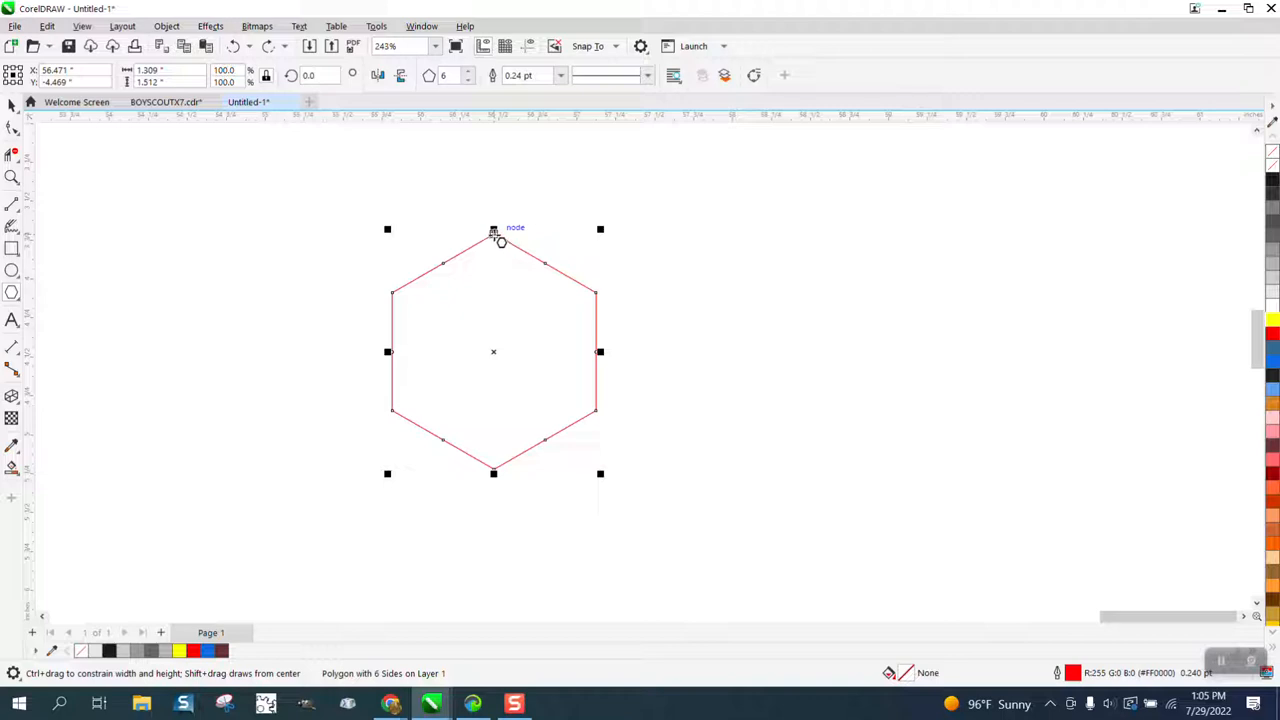
click(11, 105)
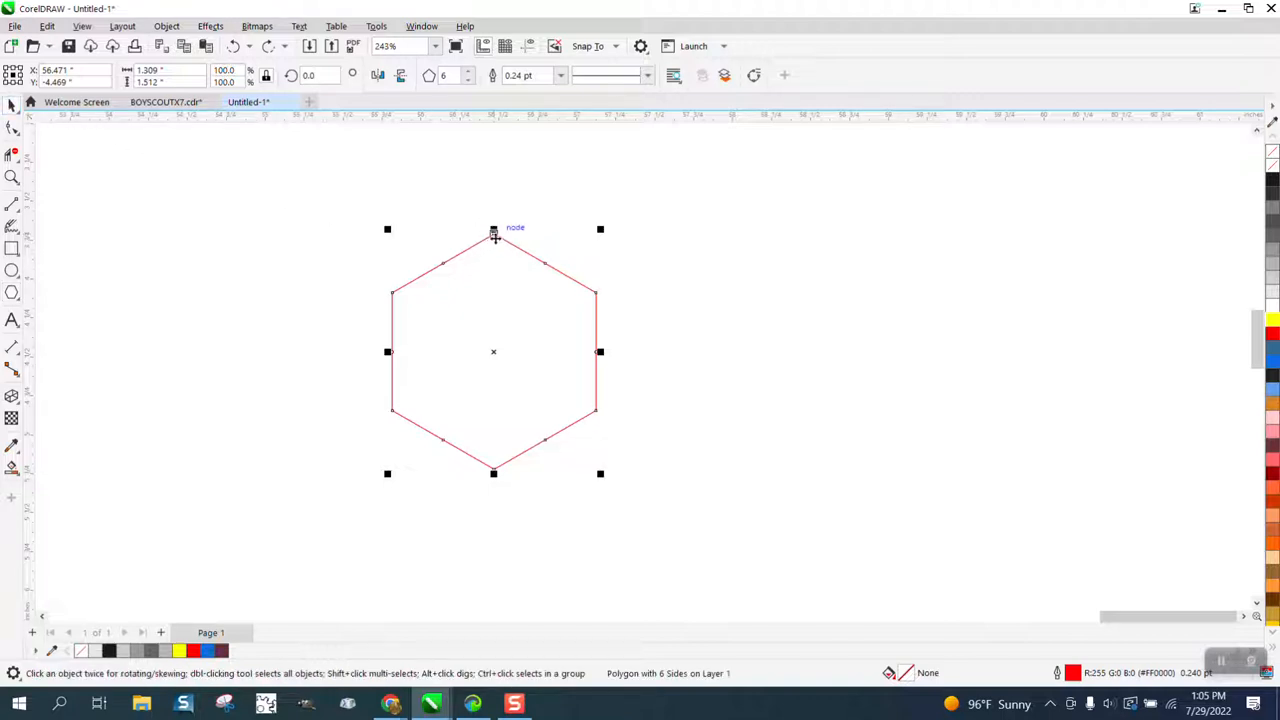
drag(494, 237, 495, 354)
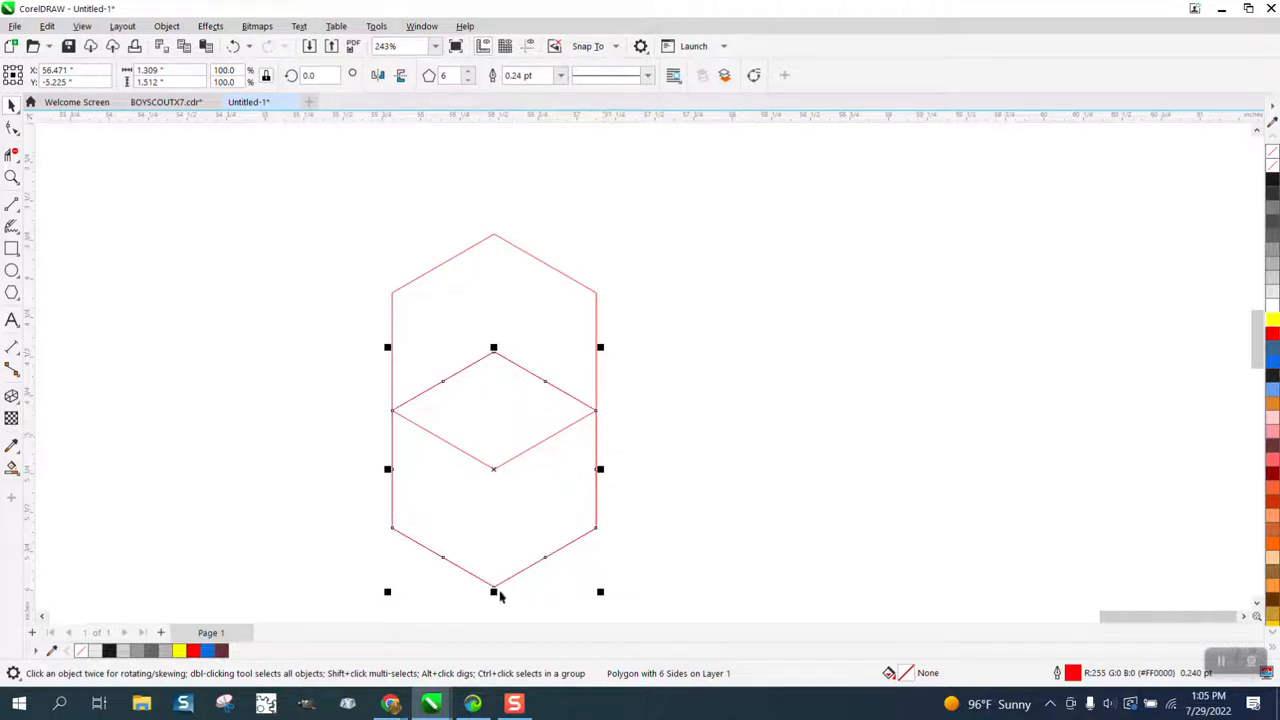
- Add a third hexagon copy straight above the lower one, about 0.15 in below the first hexagon
drag(493, 589, 492, 410)
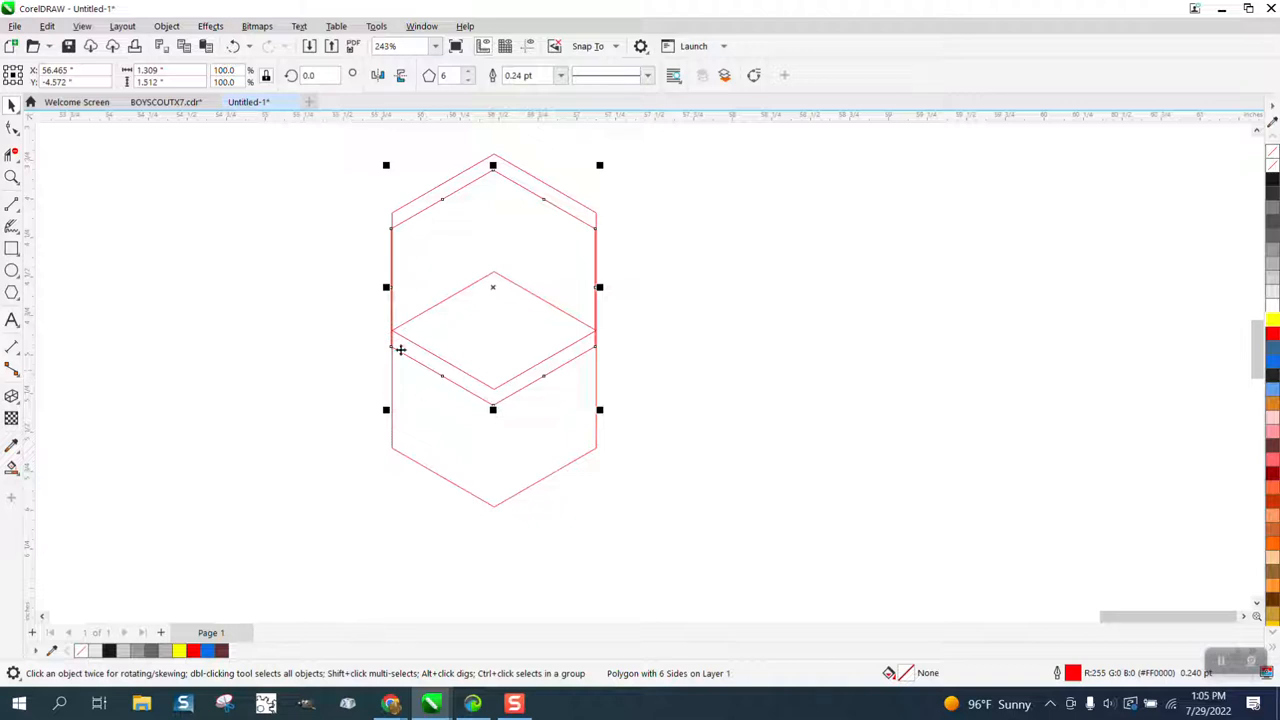
click(233, 46)
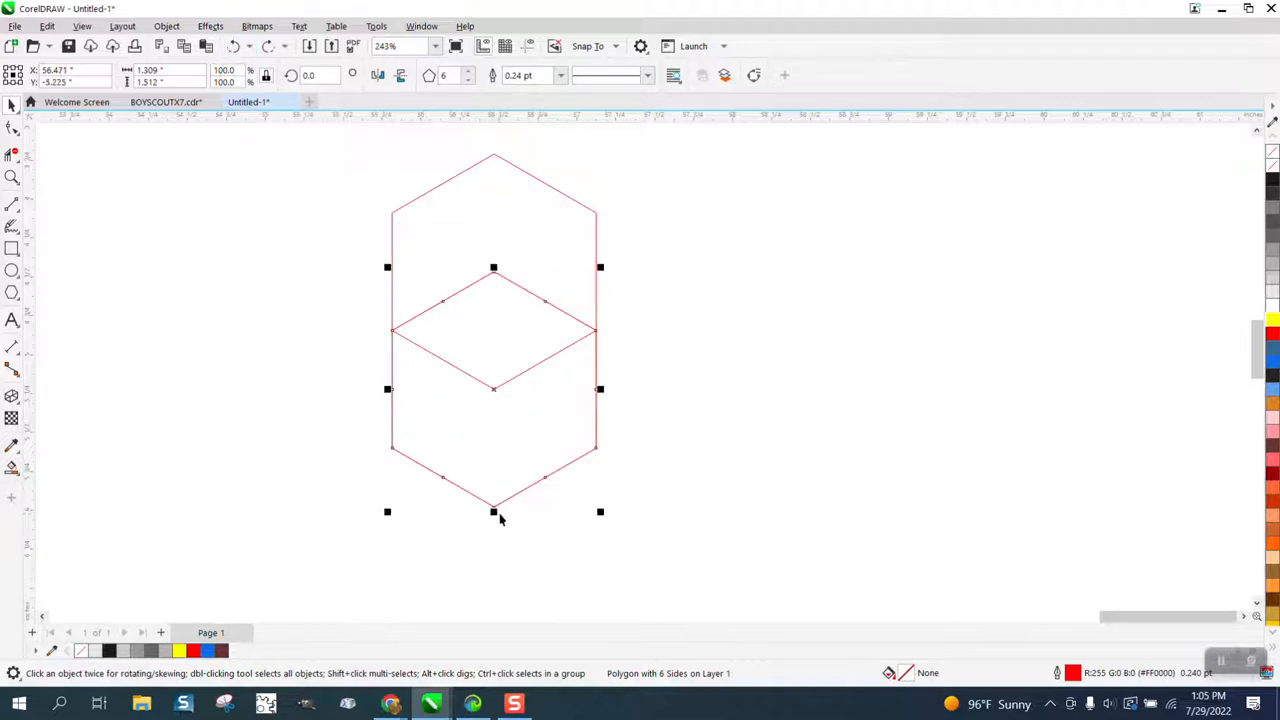
drag(493, 512, 494, 413)
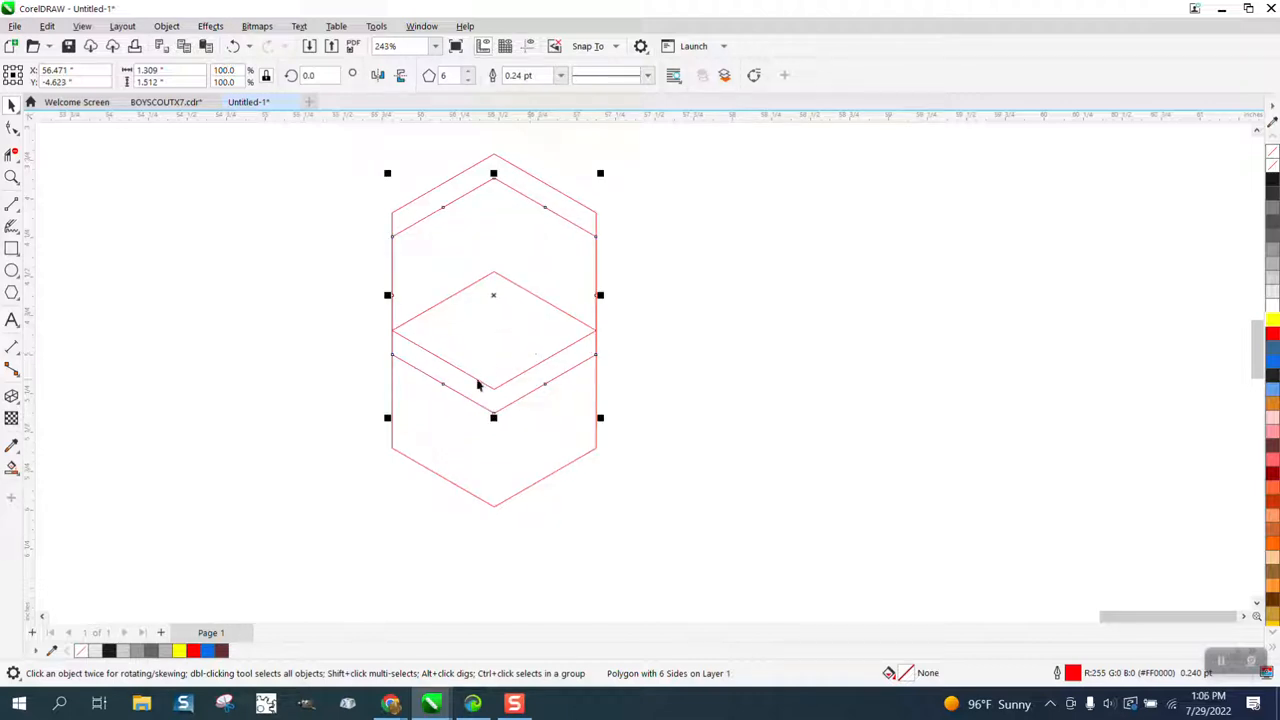
- Trim away the hexagon segments above and below the central diamond slab with virtual segment deletion
click(11, 153)
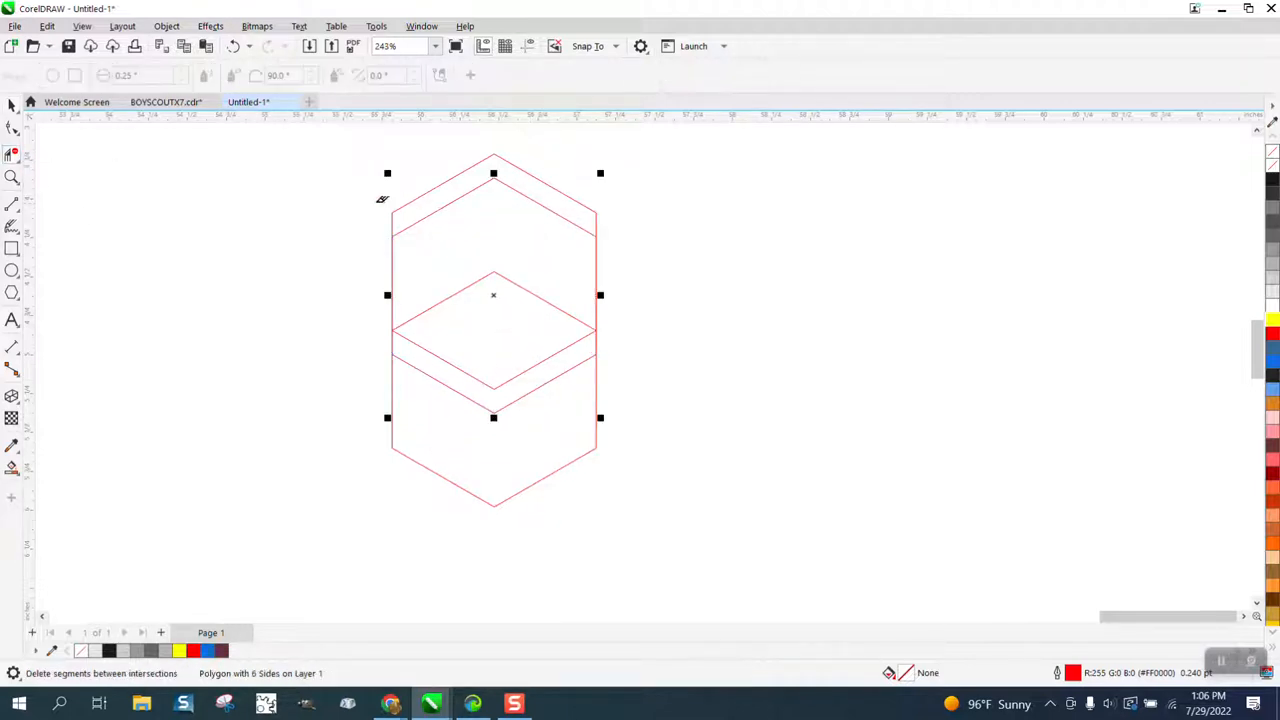
drag(418, 201, 715, 219)
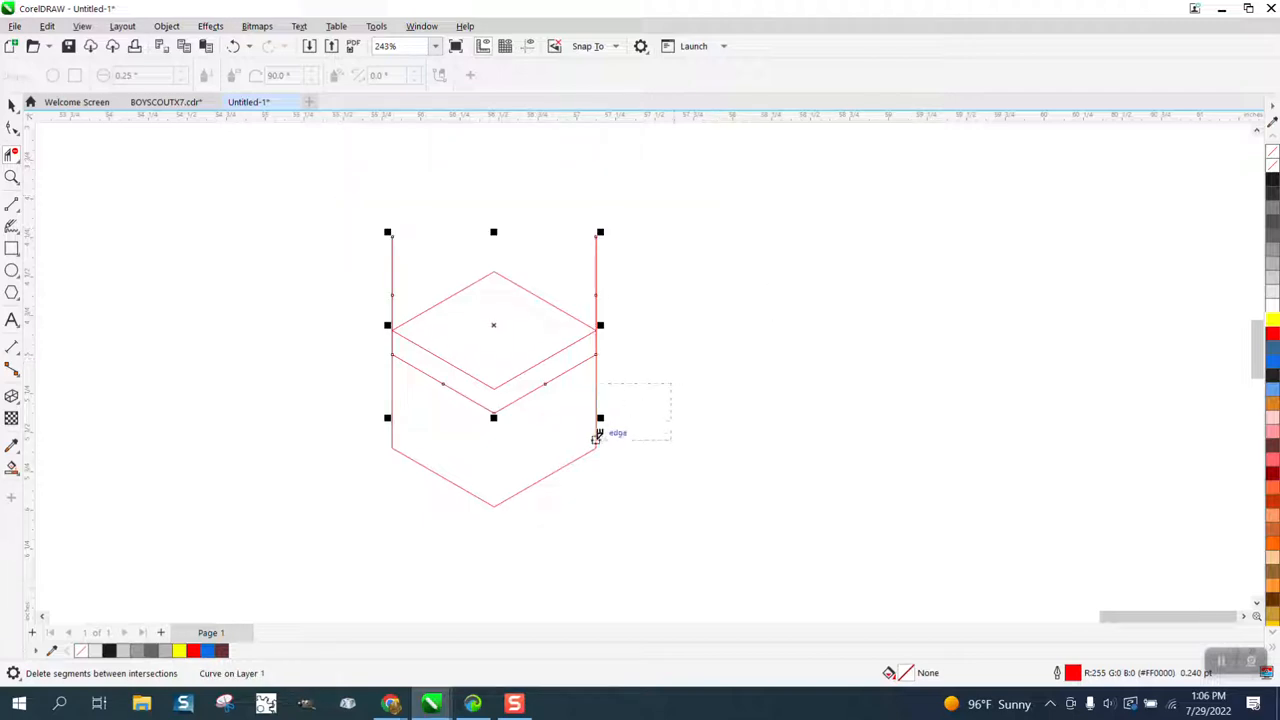
drag(366, 405, 479, 457)
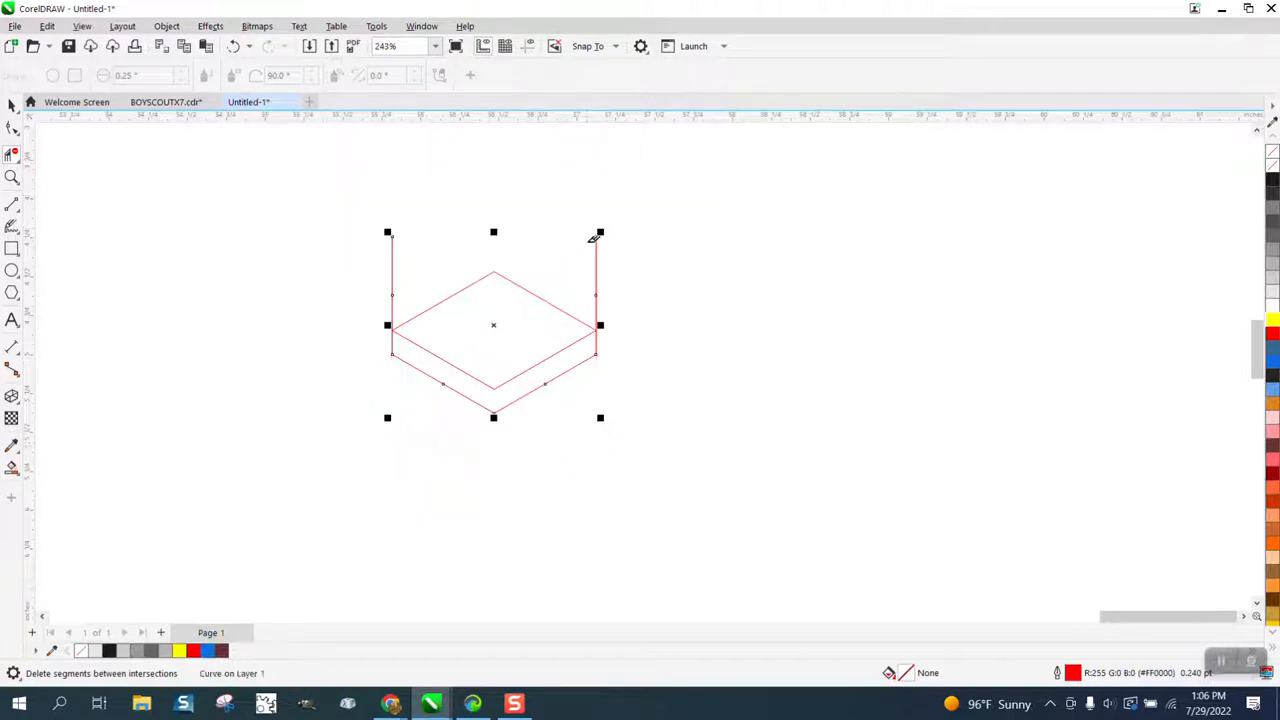
click(595, 240)
click(393, 255)
click(596, 292)
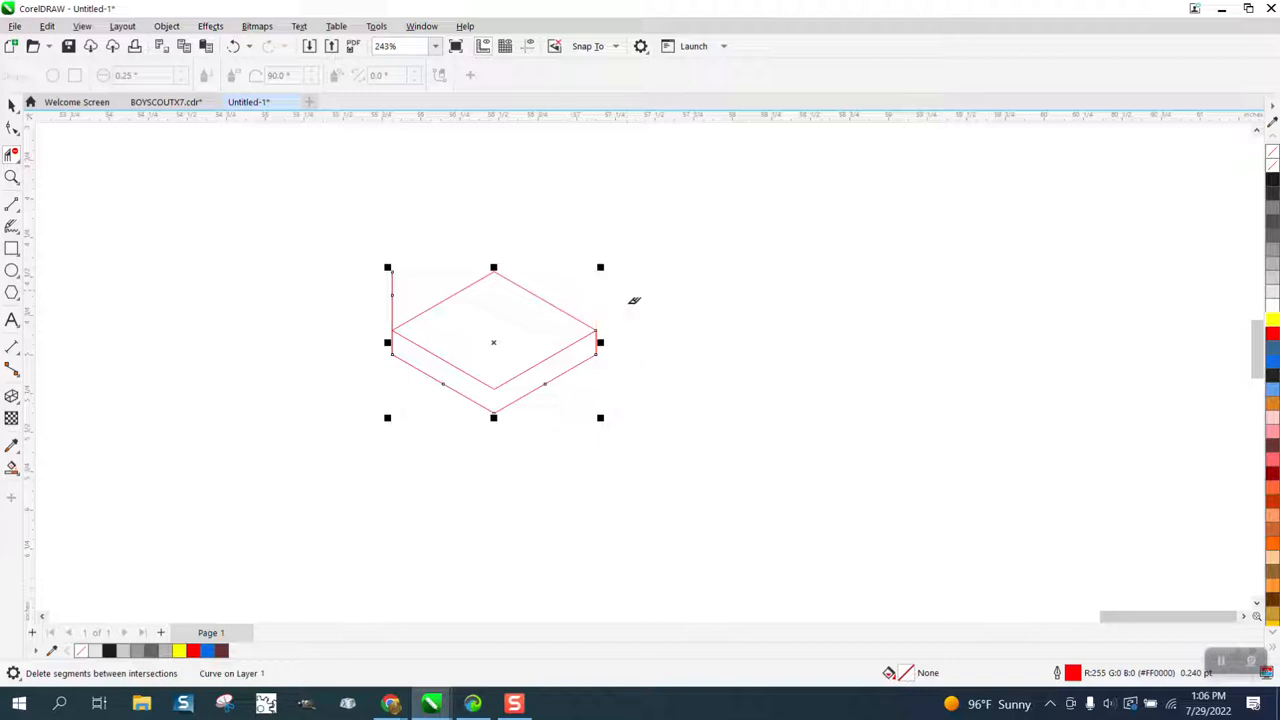
click(393, 286)
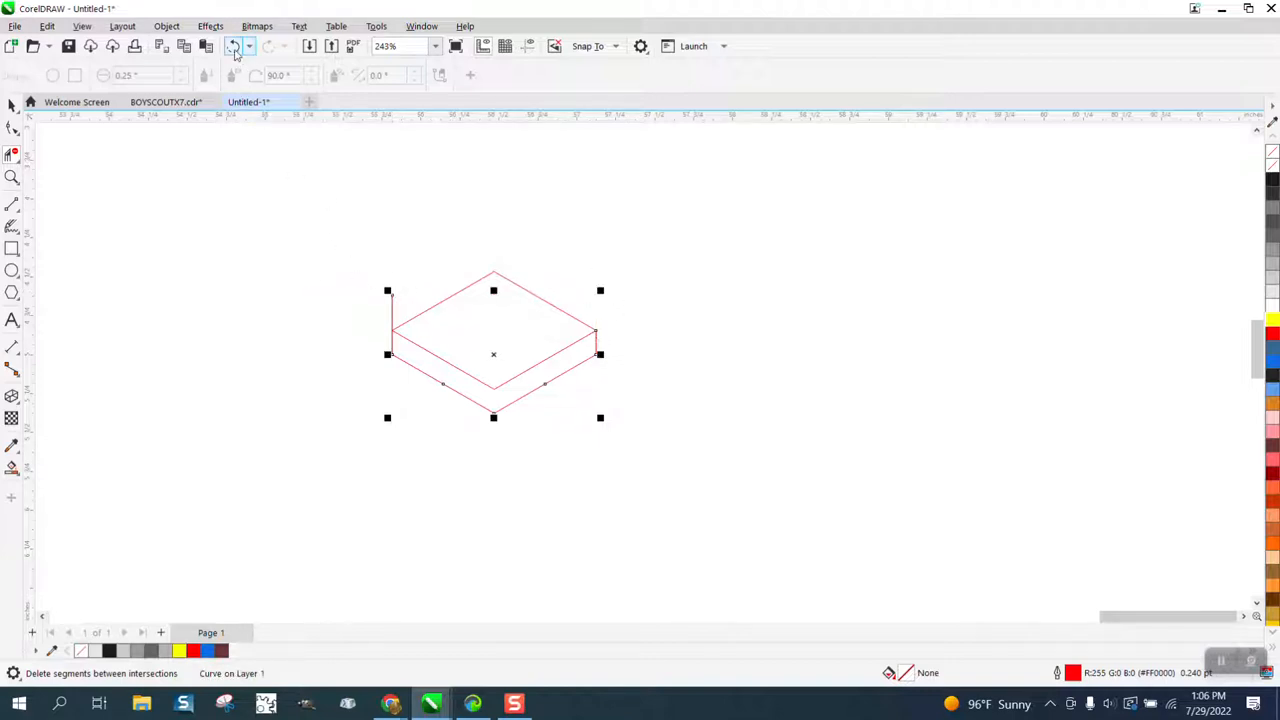
- Undo the segment deletions back to the three complete overlapping hexagons
click(235, 48)
click(235, 48)
click(235, 48)
click(235, 48)
click(235, 48)
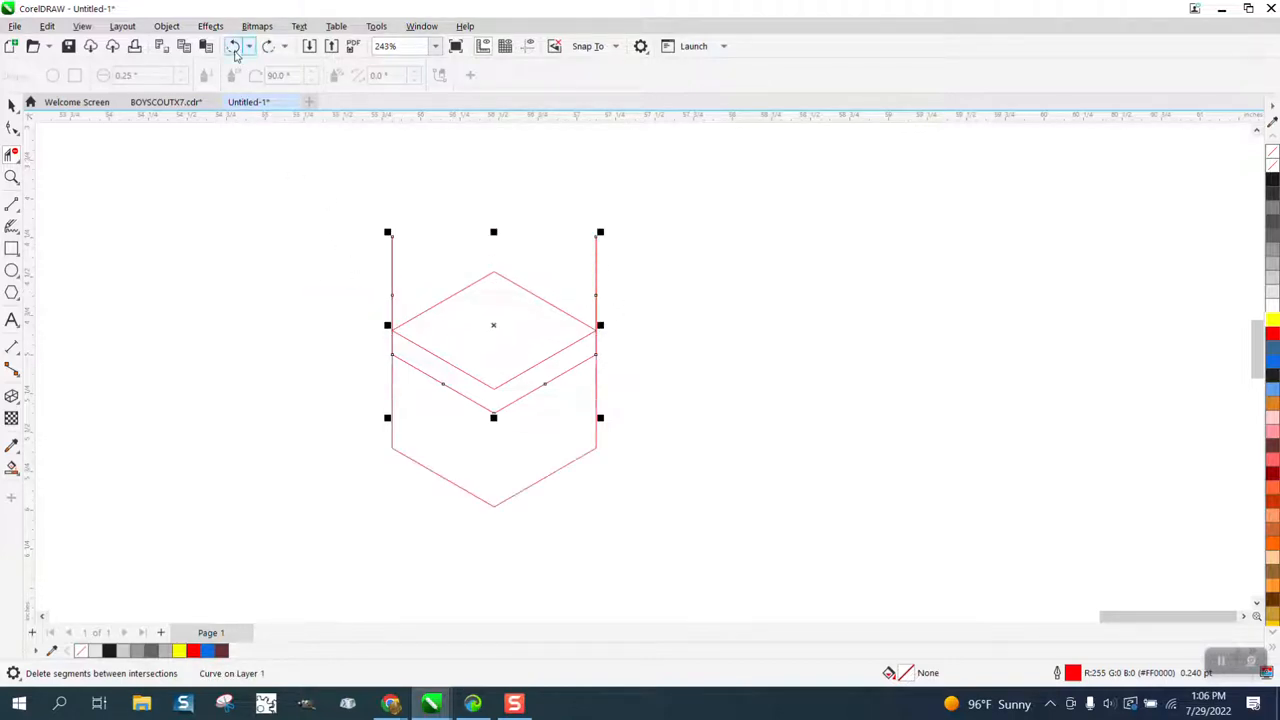
click(235, 48)
click(235, 48)
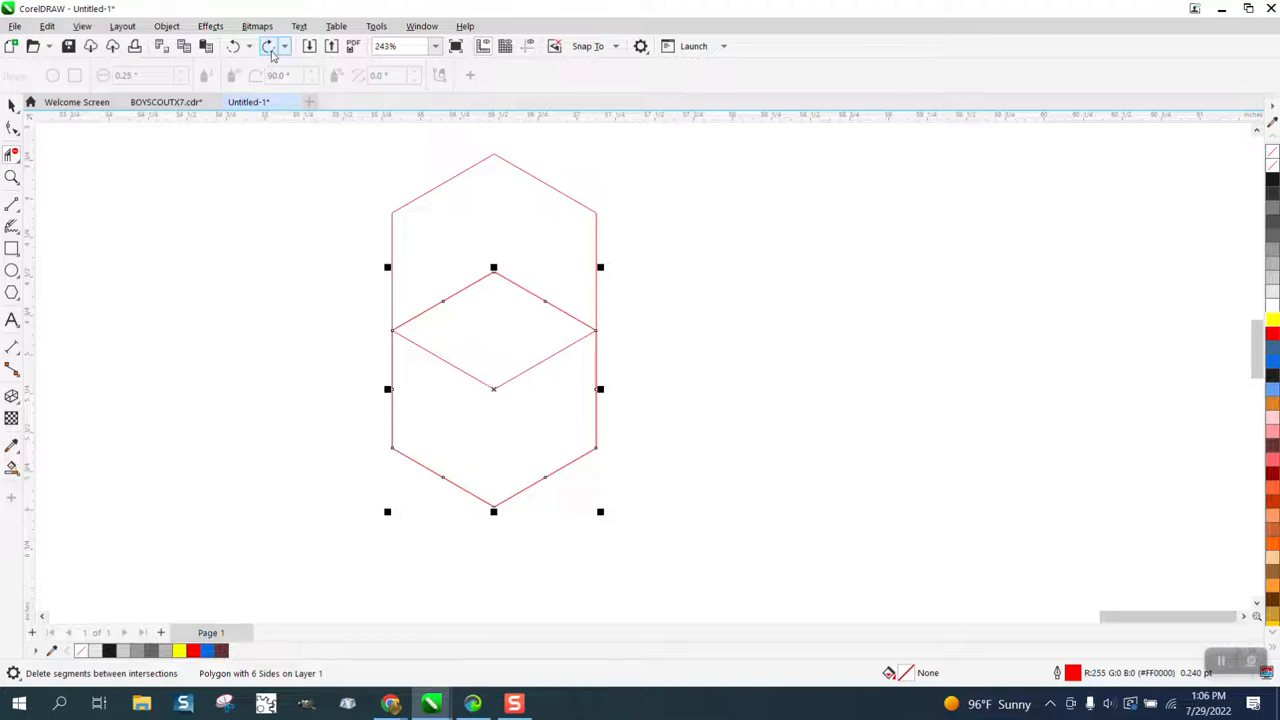
click(268, 46)
- Draw a vertical 2-point line about 0.15 in long joining the diamond's lower tip to the offset hexagon's bottom point
click(13, 205)
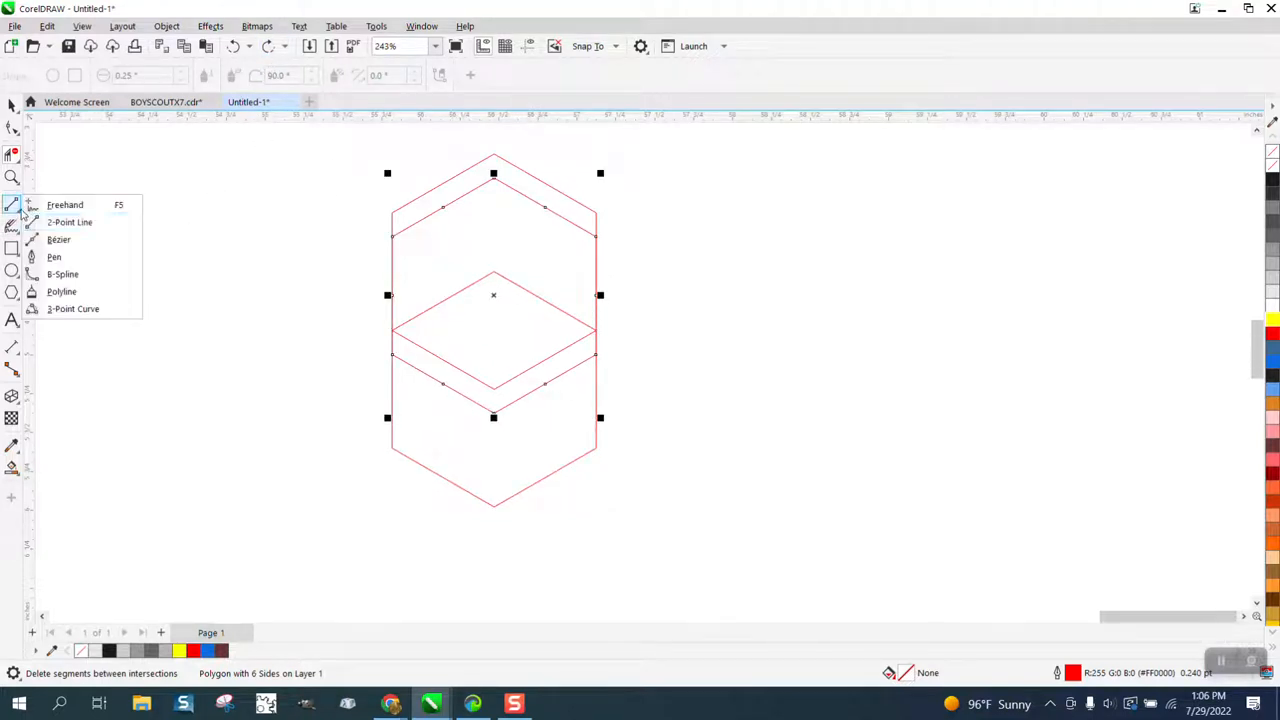
click(97, 225)
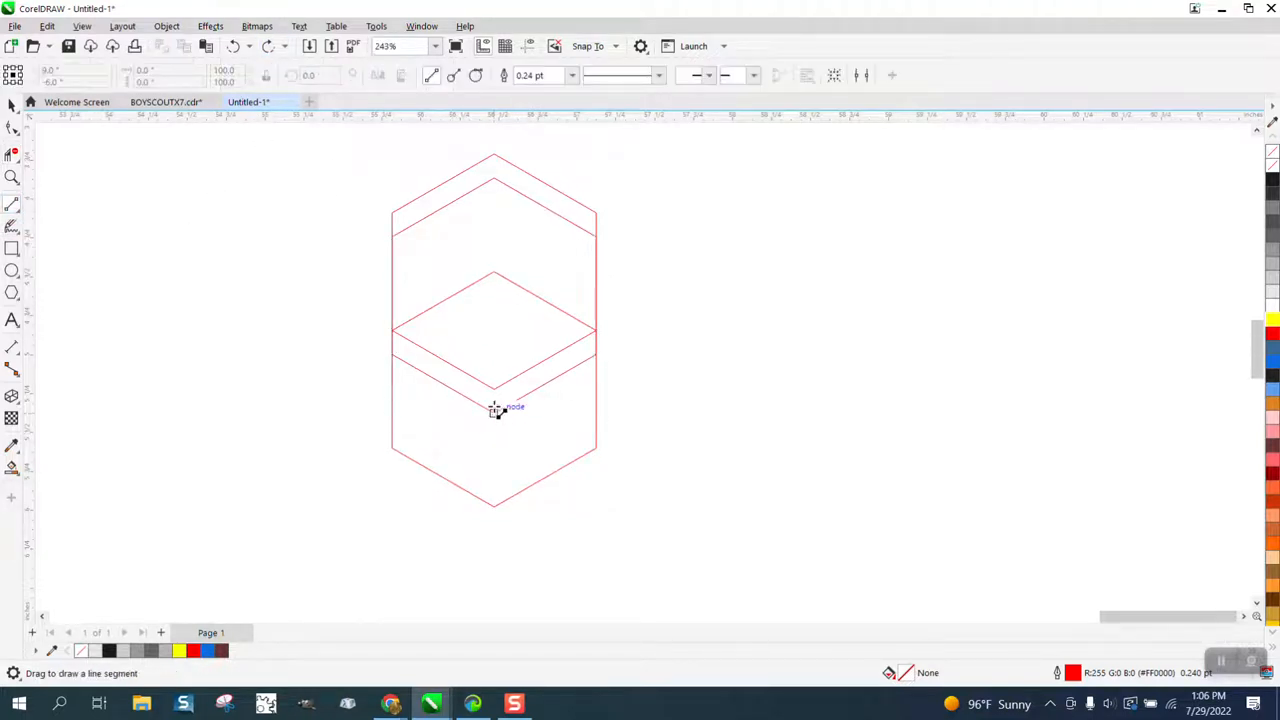
drag(494, 391, 494, 388)
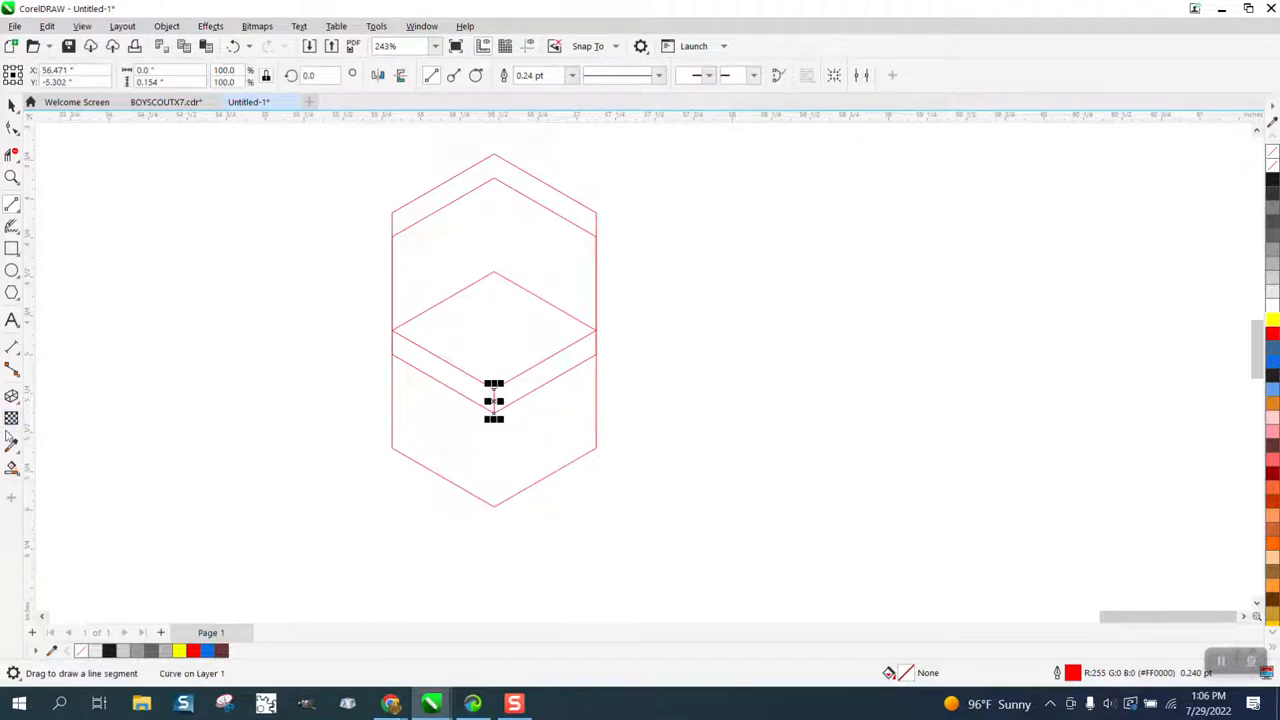
- Smart-fill the central diamond with light gray #CCCCCC and no outline
click(12, 467)
click(490, 357)
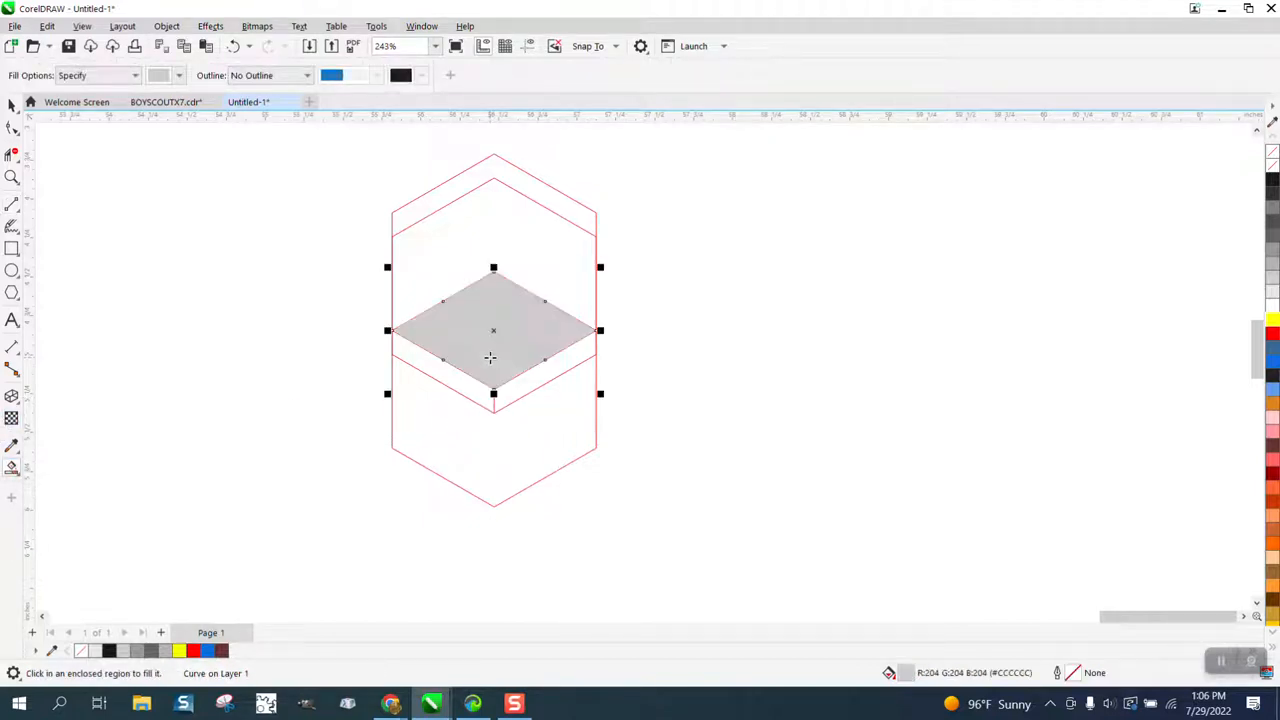
- Smart-fill the slab's two side faces and nudge all three gray pieces 2 in to the right of the hexagons
key(Right)
click(453, 396)
key(Right)
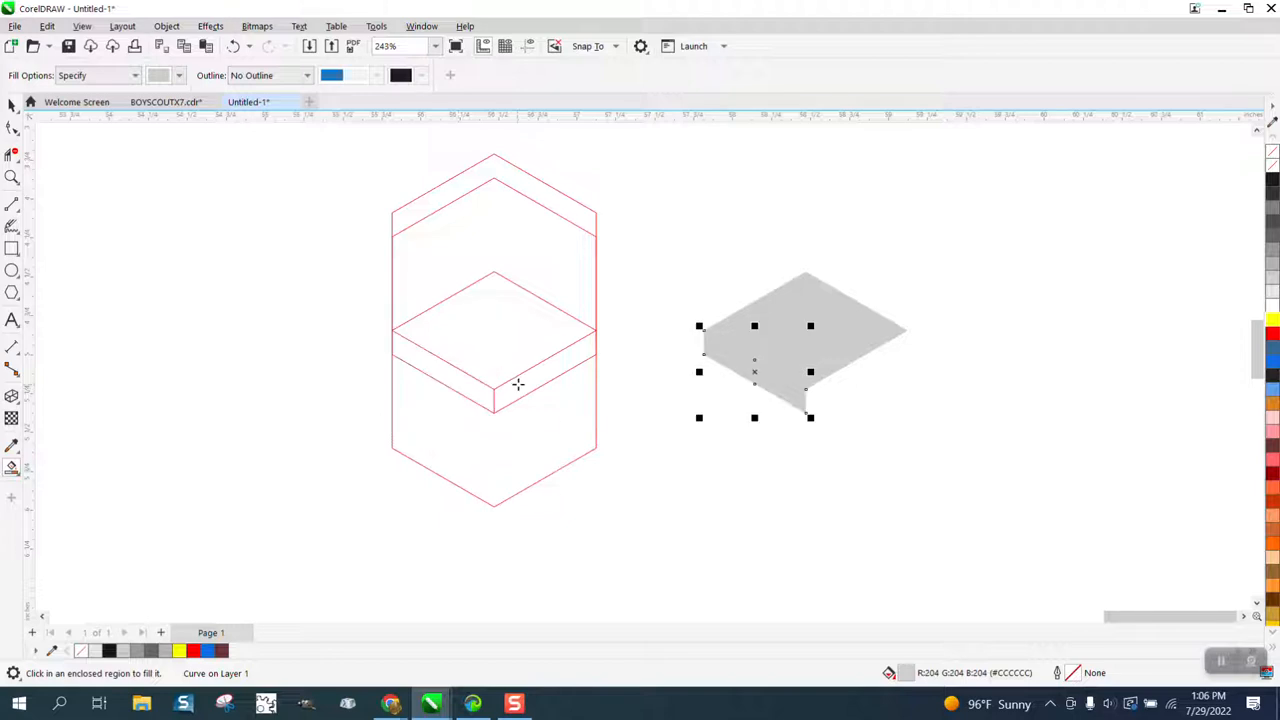
click(517, 382)
key(Right)
- Delete the original red hexagons and the connecting line, keeping only the gray slab pieces
click(12, 105)
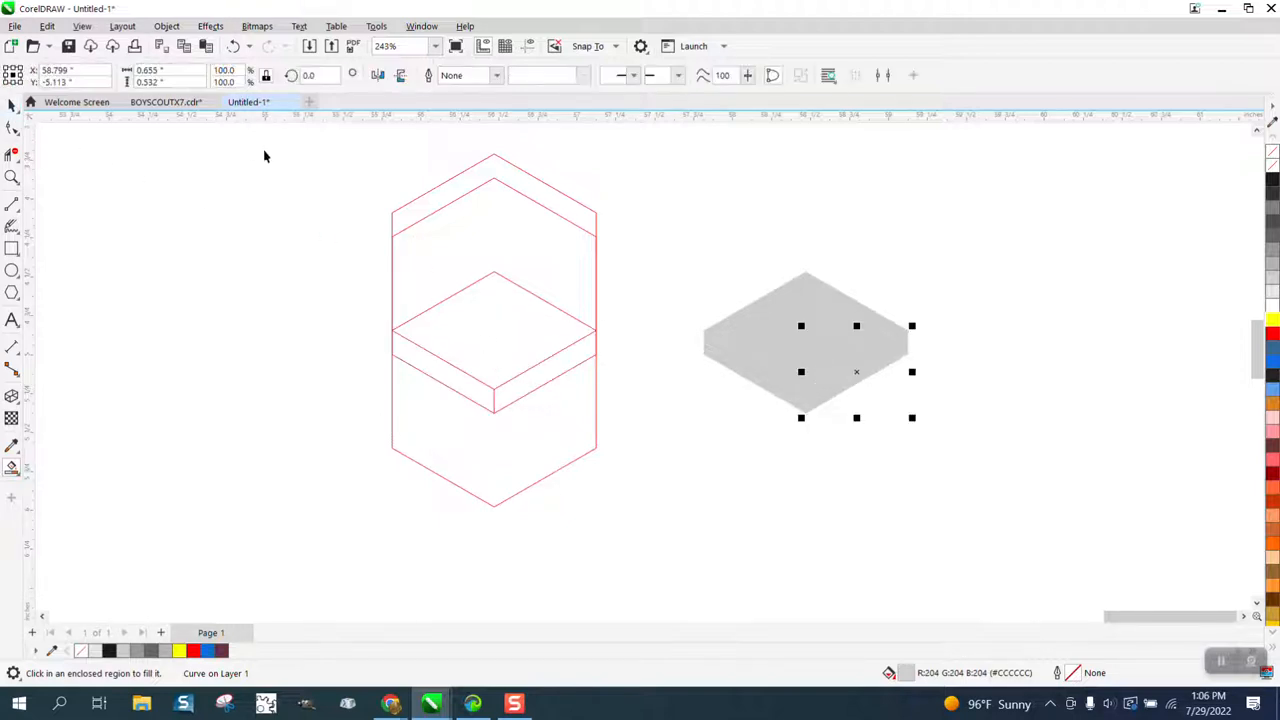
drag(309, 151, 651, 500)
key(Delete)
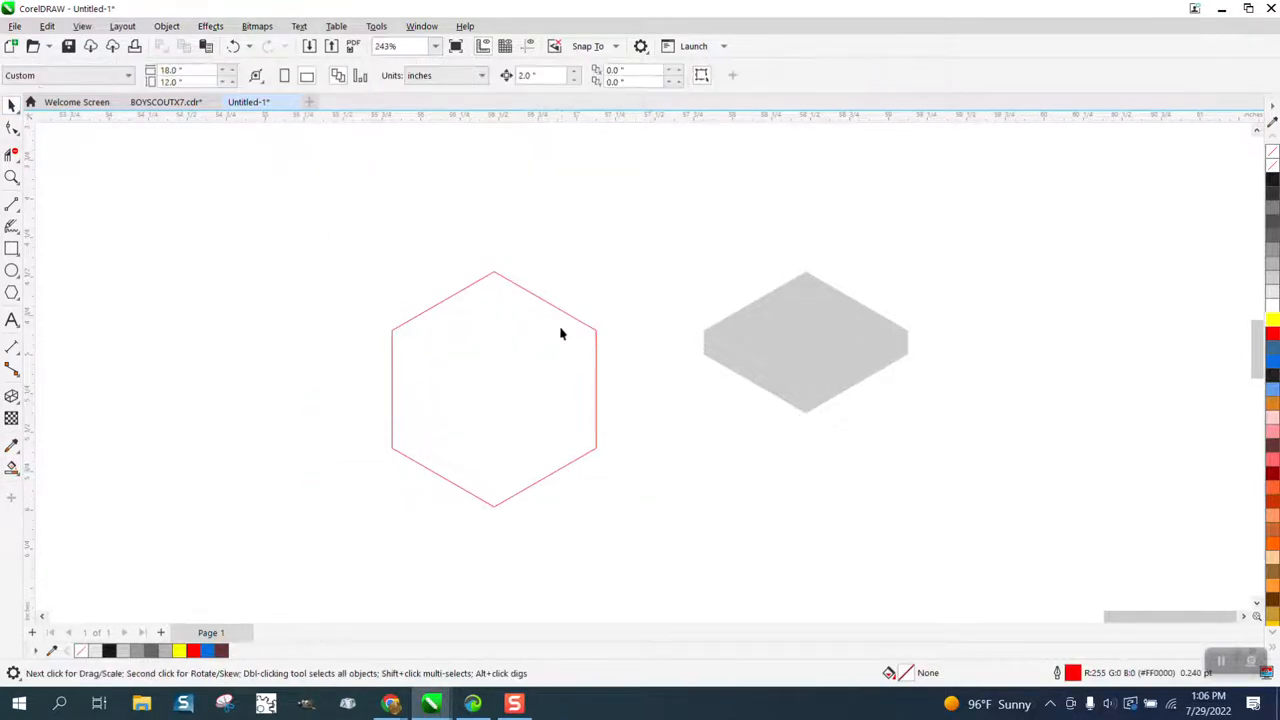
click(471, 288)
key(Delete)
- Give the three slab pieces no fill and a black outline, and move them together about 2.2 in left
drag(949, 423, 968, 431)
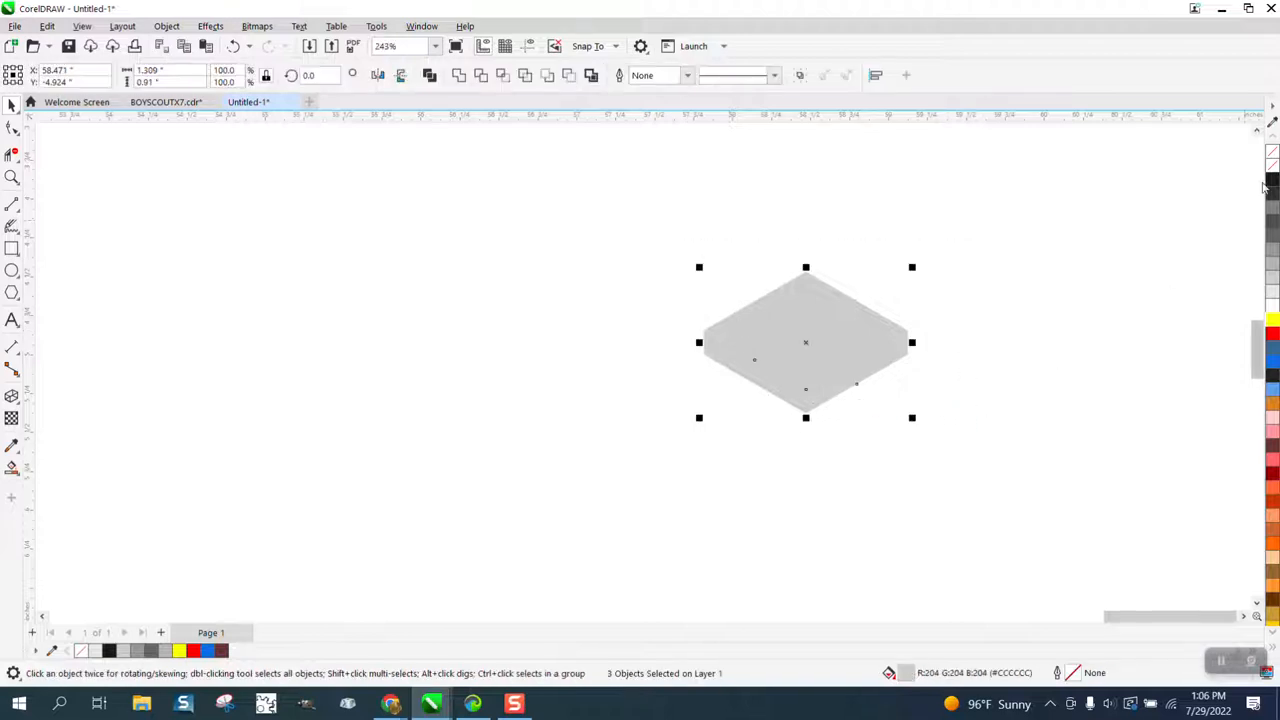
click(1272, 153)
right_click(1272, 180)
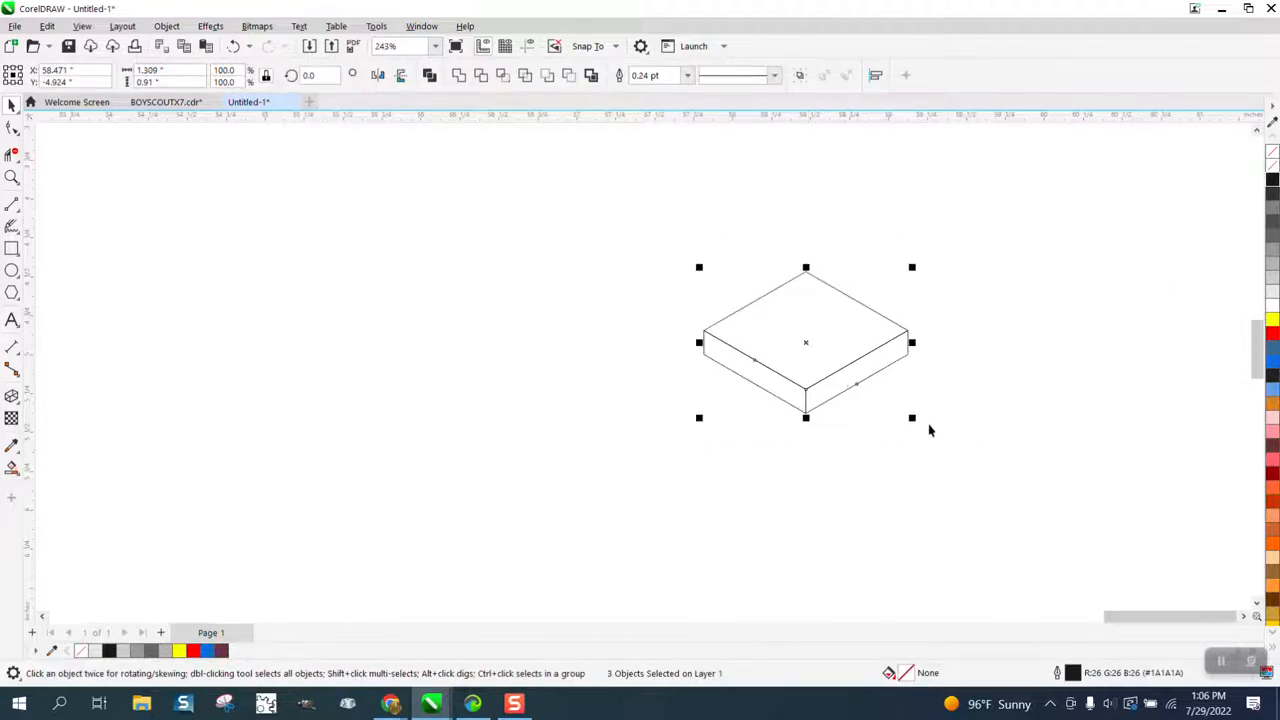
drag(809, 353, 464, 332)
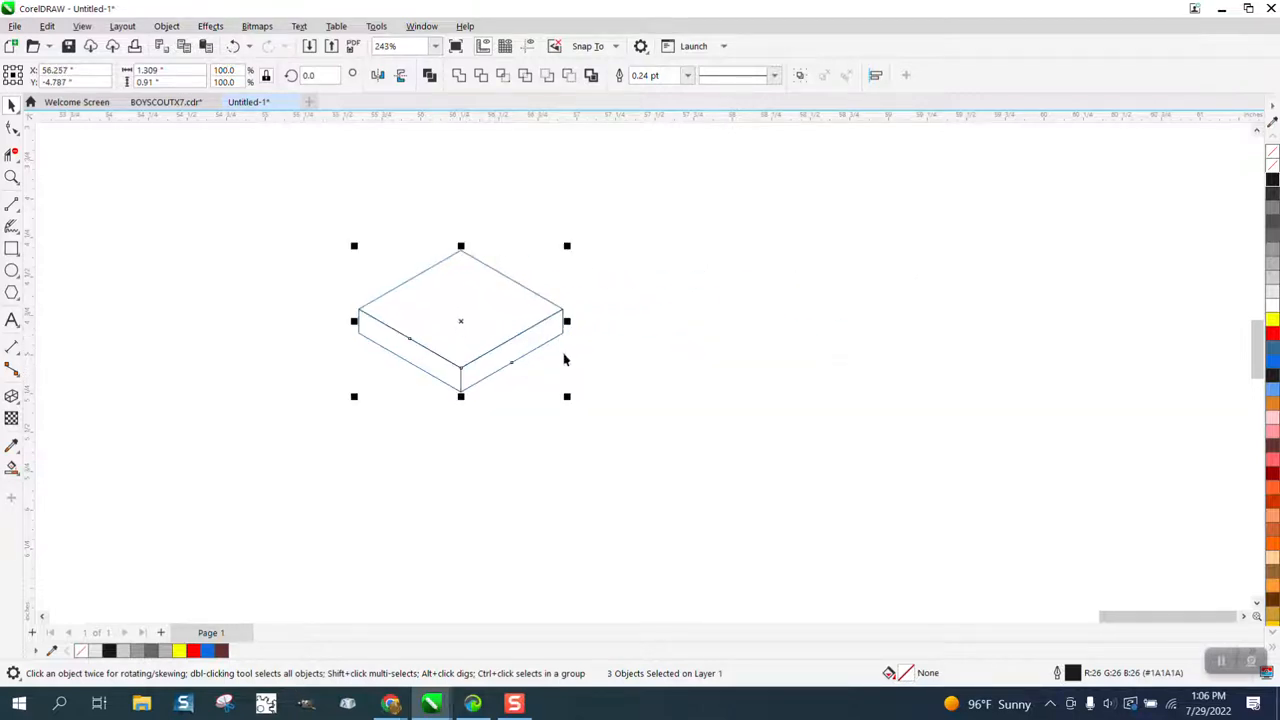
- Smart-fill the slab's top face with light gray #CCCCCC to make a duplicate diamond
click(12, 470)
click(457, 326)
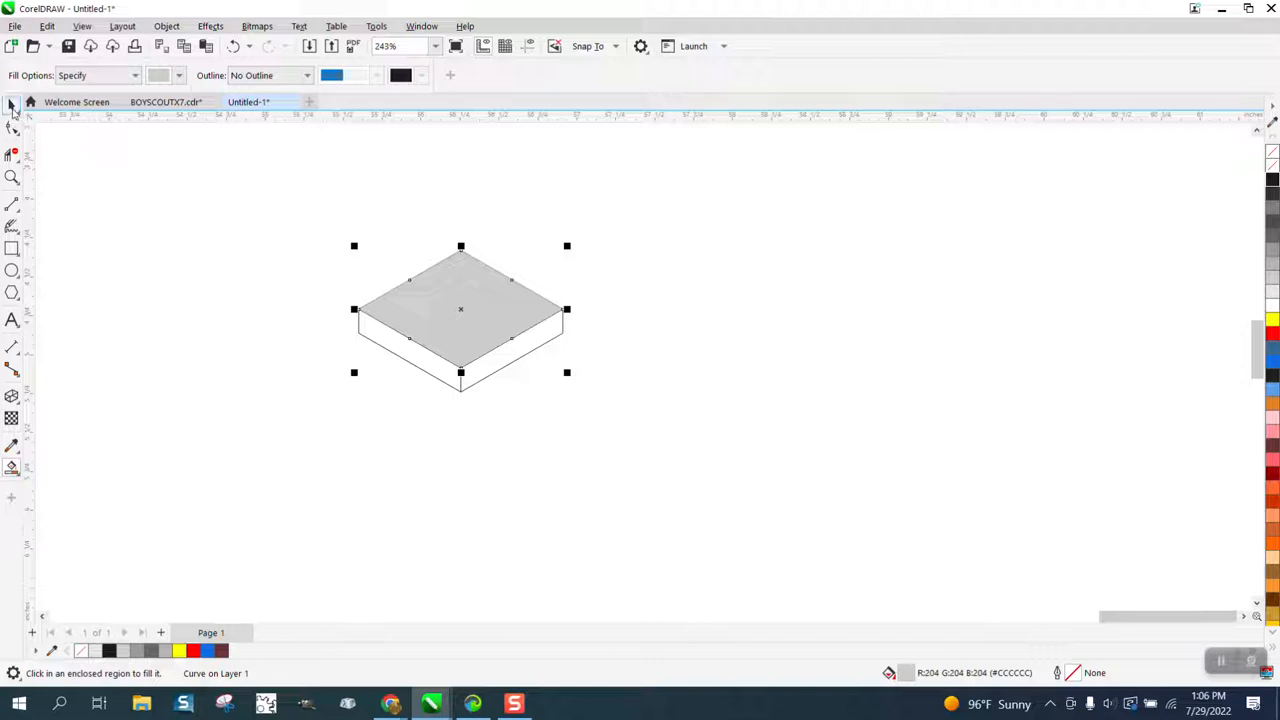
click(12, 106)
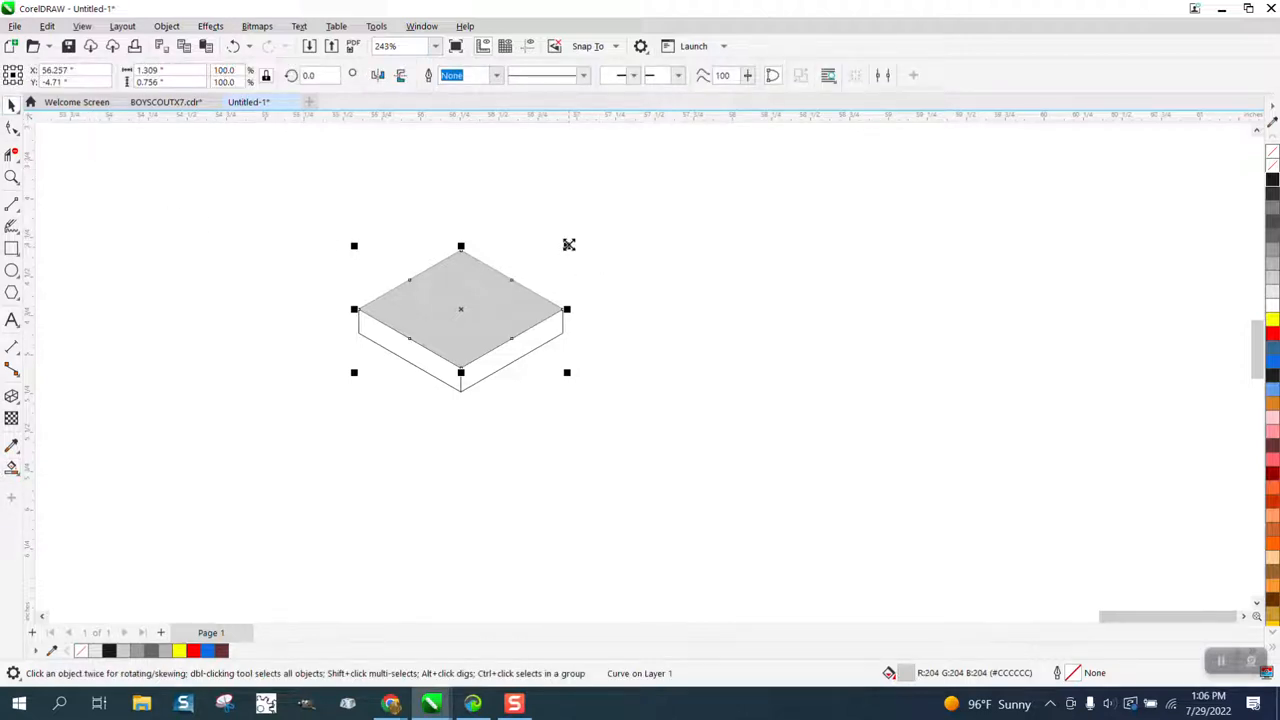
- Scale the gray diamond about its center to about 55%, then remove its fill and give it a black outline
drag(571, 245, 545, 269)
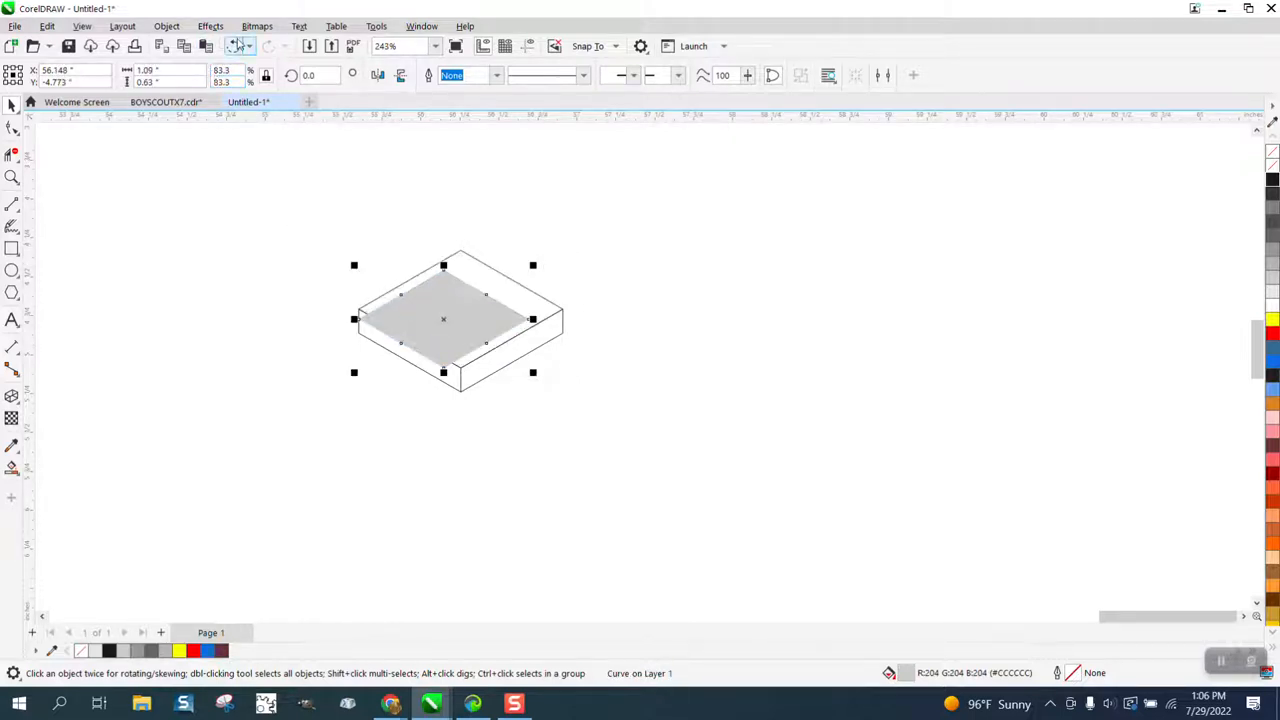
click(236, 46)
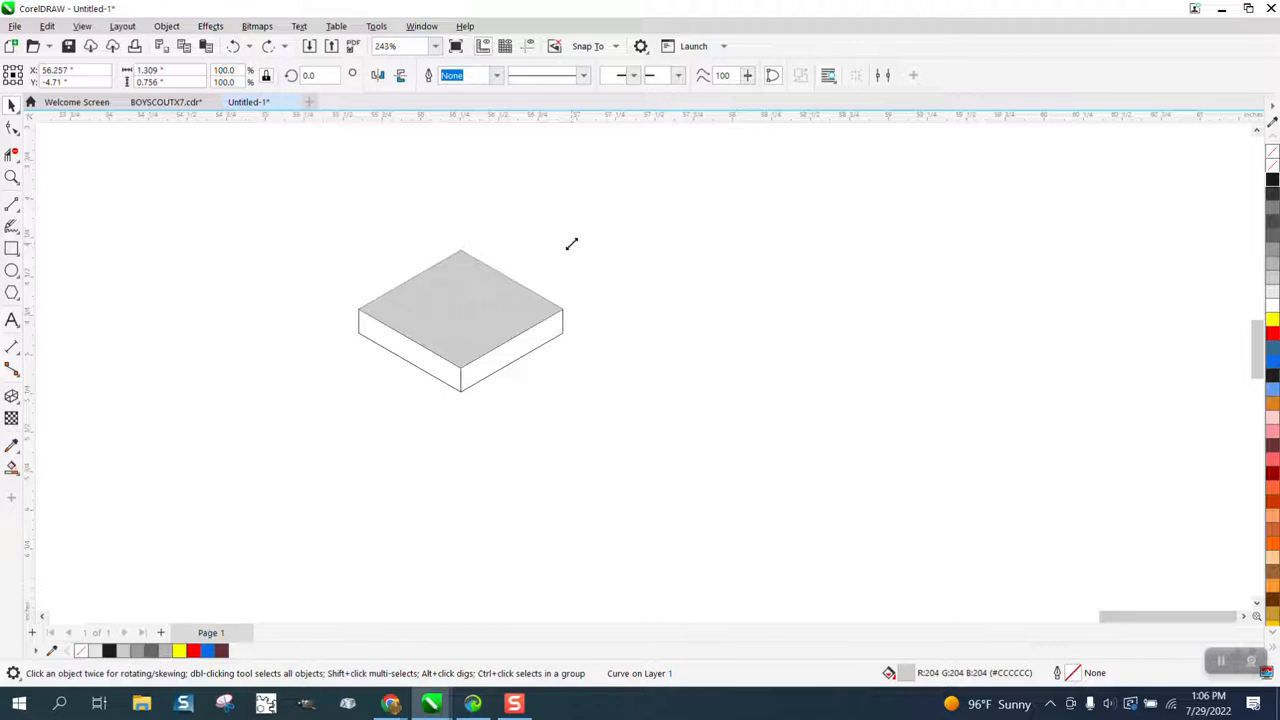
drag(570, 244, 532, 277)
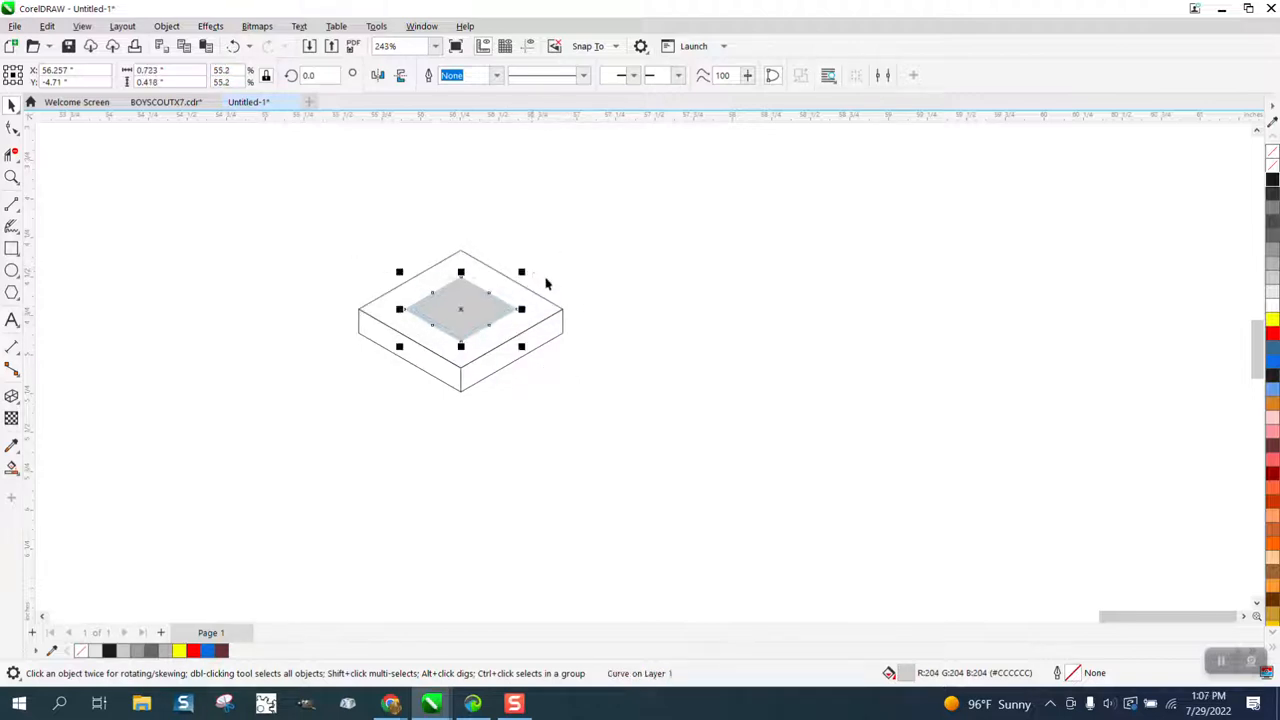
click(1273, 154)
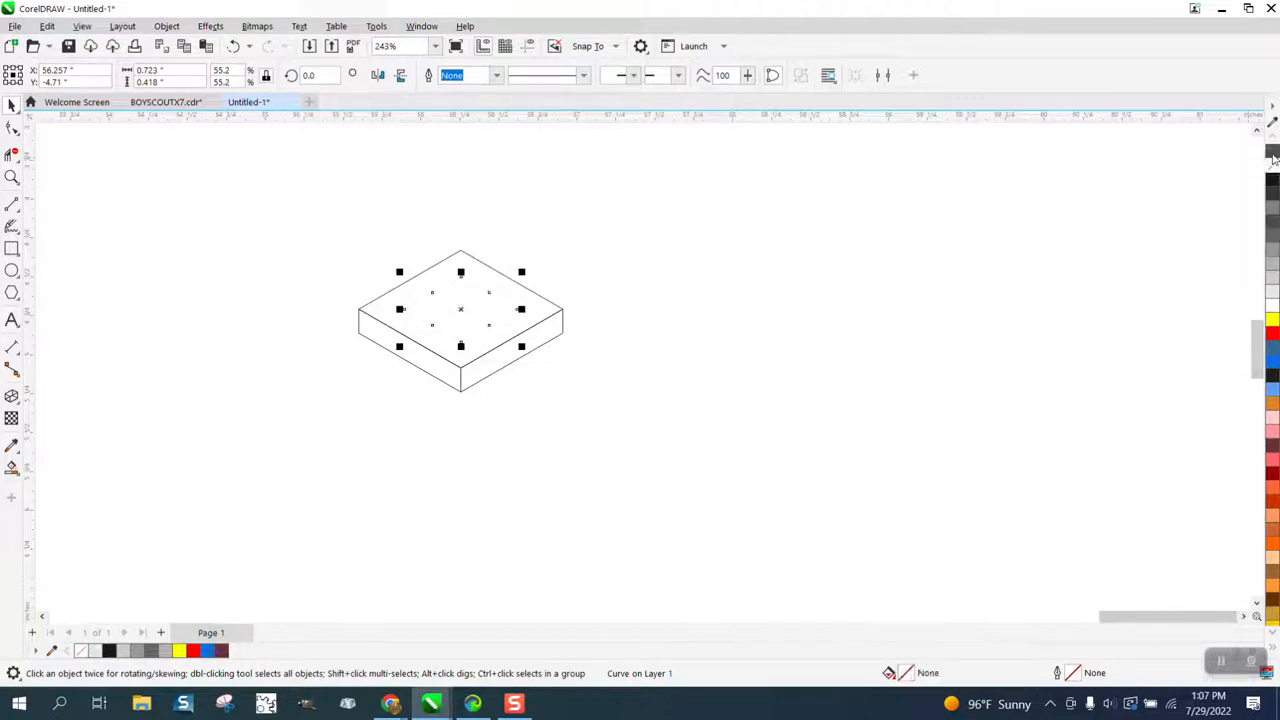
right_click(1273, 170)
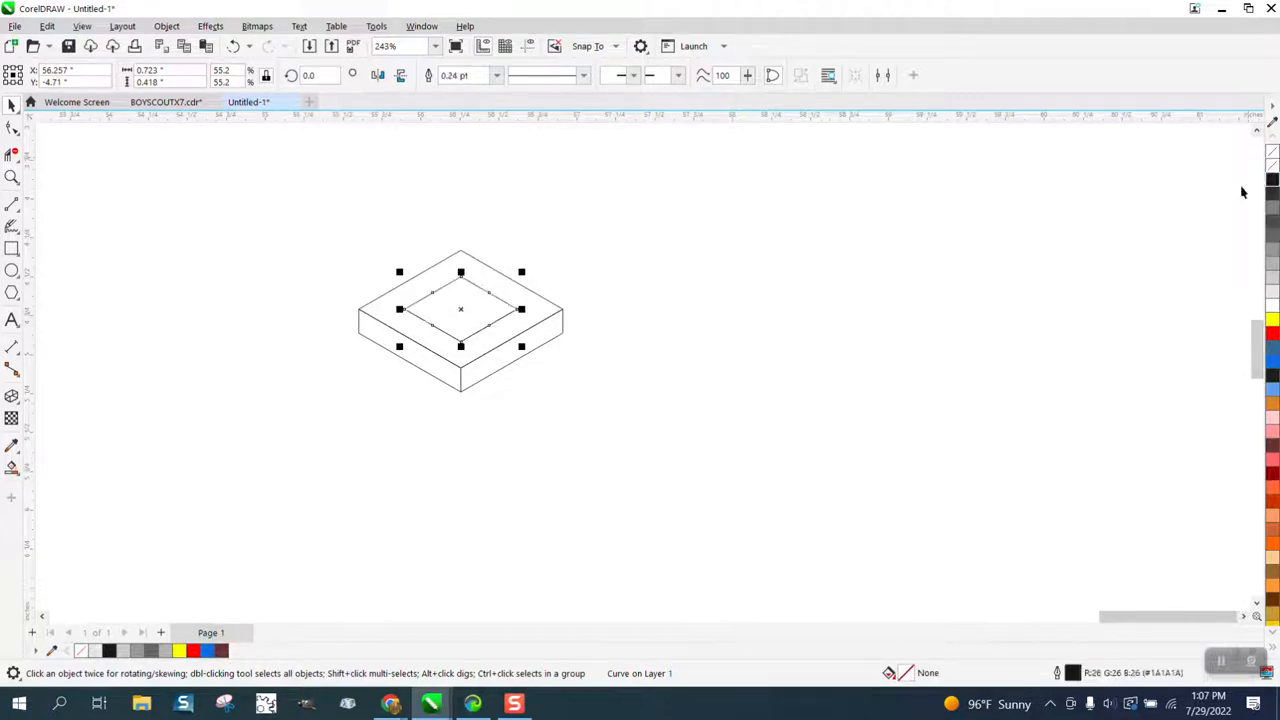
- Draw a vertical 2-point line about 0.42 in long from the inner diamond's upper tip to its lower tip
click(12, 176)
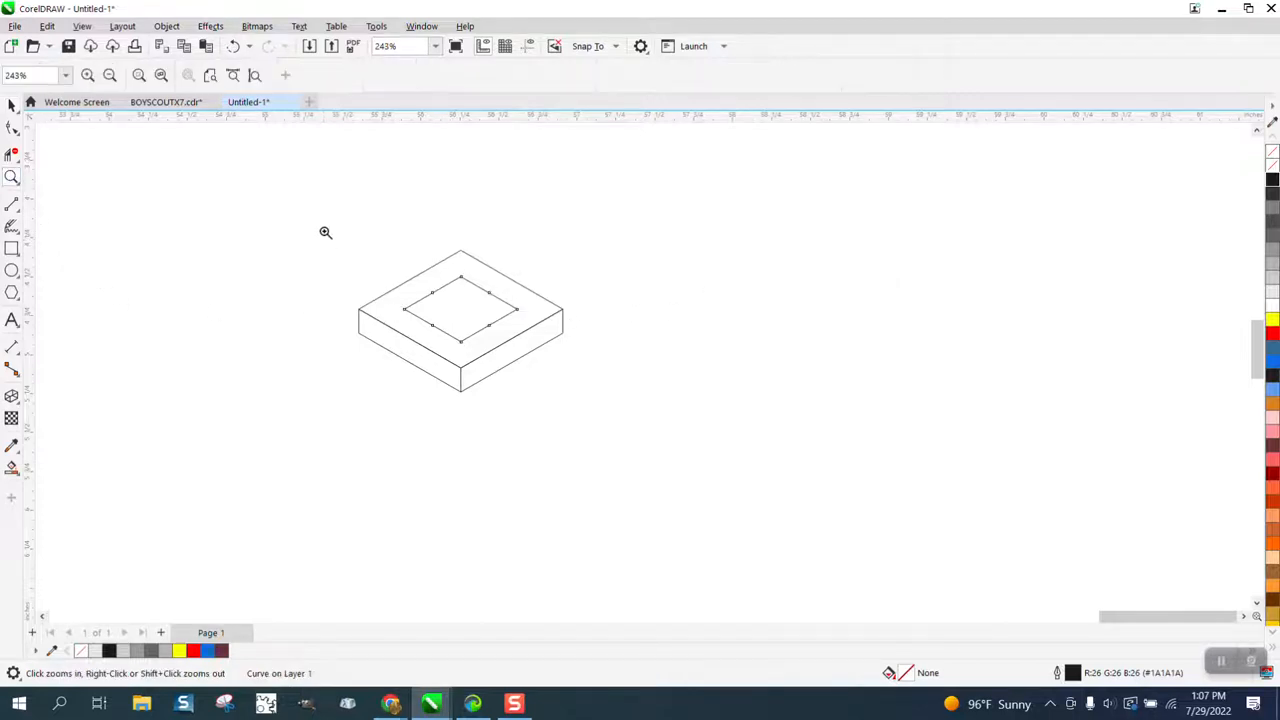
drag(308, 224, 731, 479)
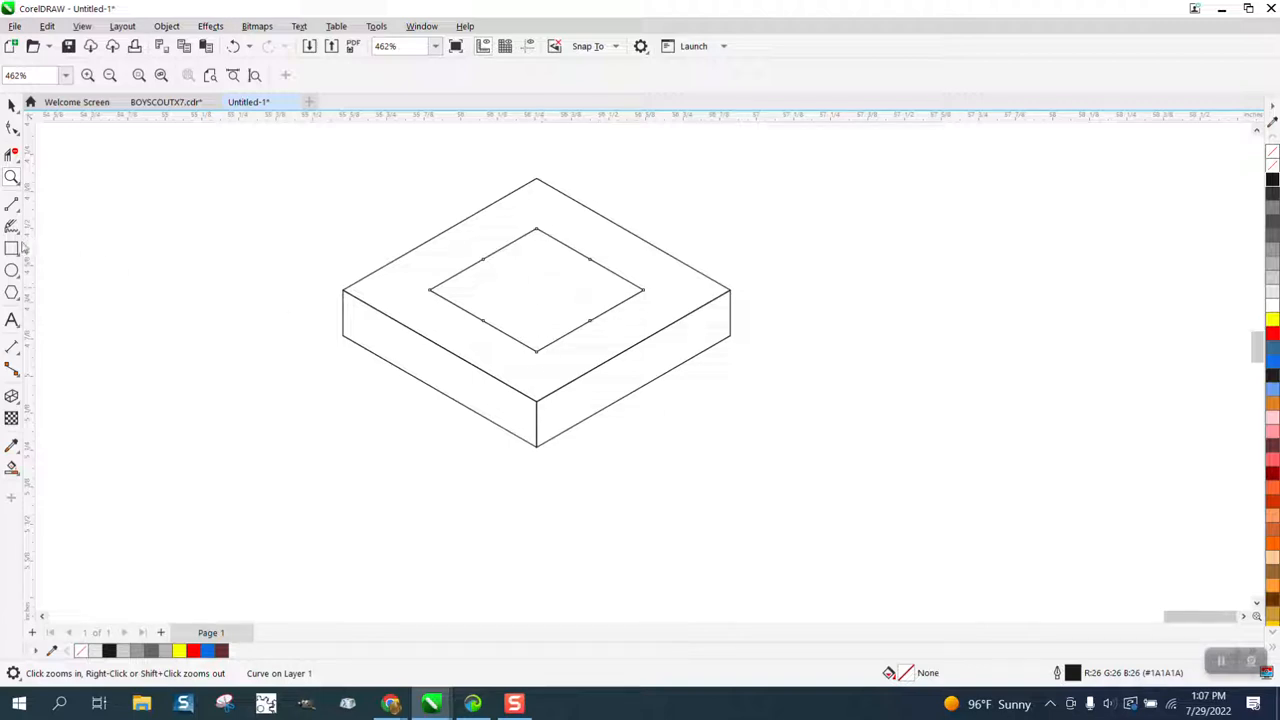
click(14, 208)
click(17, 216)
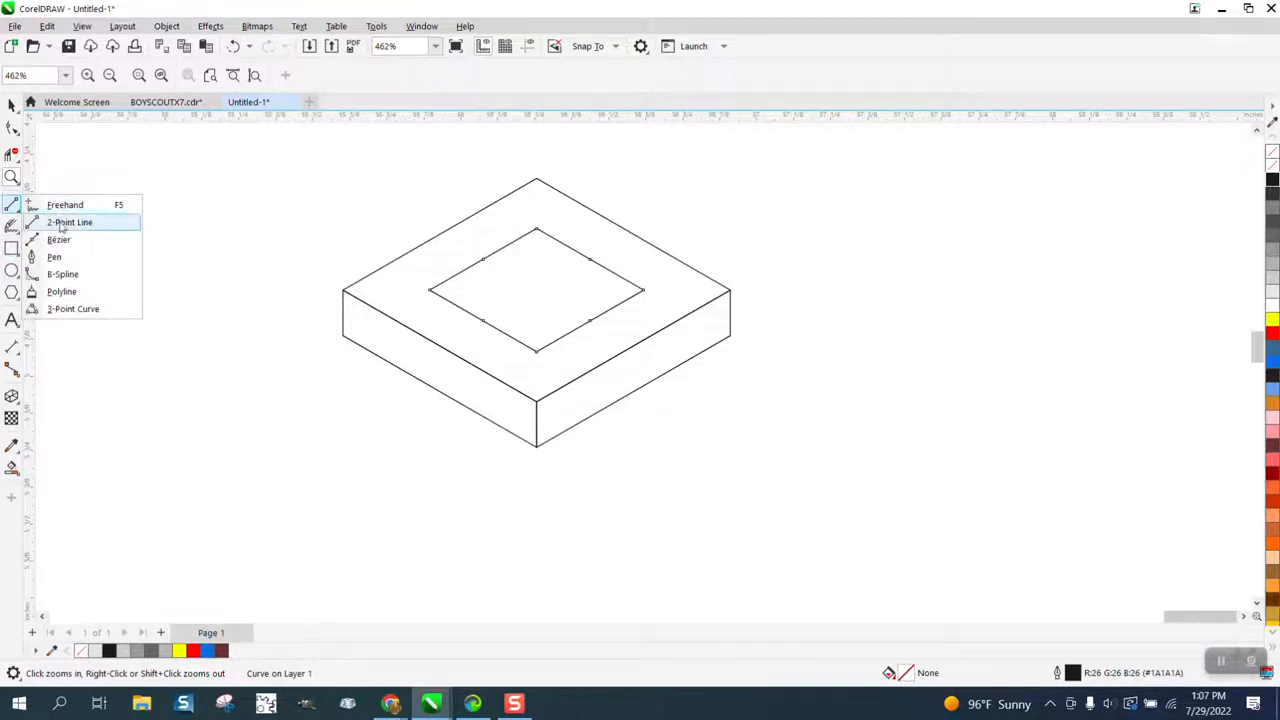
click(60, 222)
drag(538, 230, 536, 352)
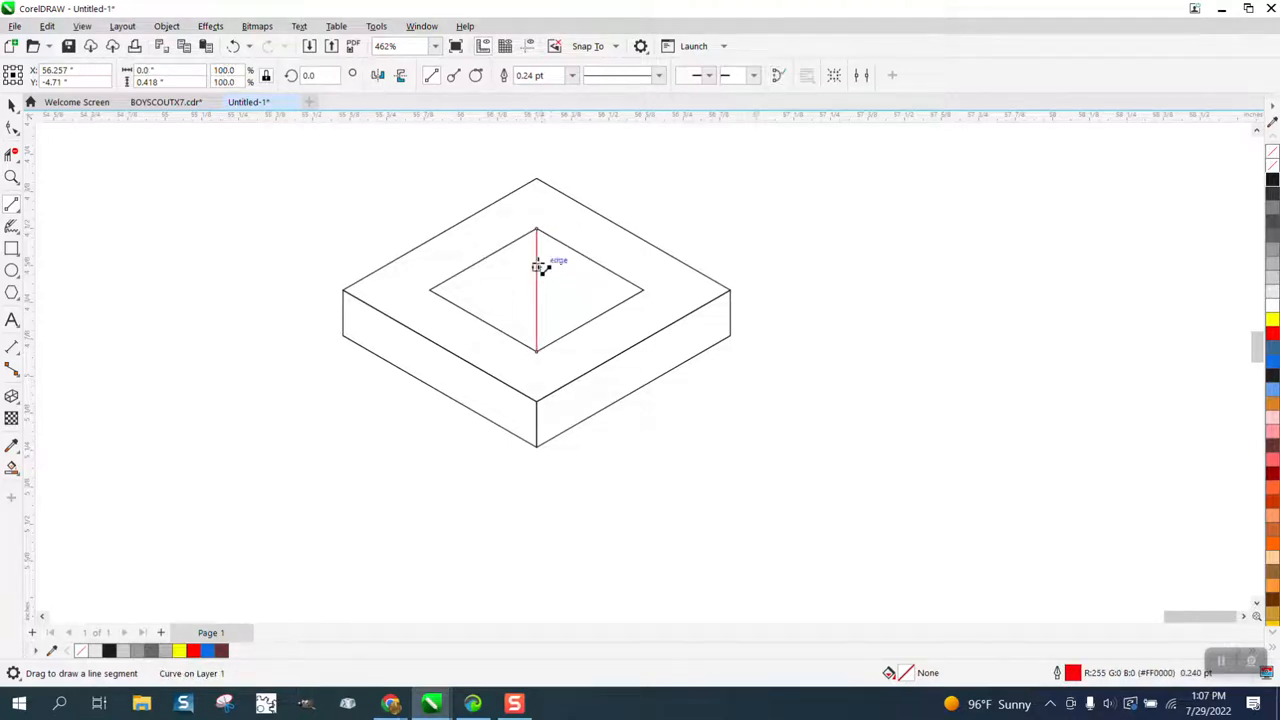
- Draw a 2-point line along the slab's upper-left edge and move it across the inner diamond, crossing the vertical line
drag(536, 180, 342, 291)
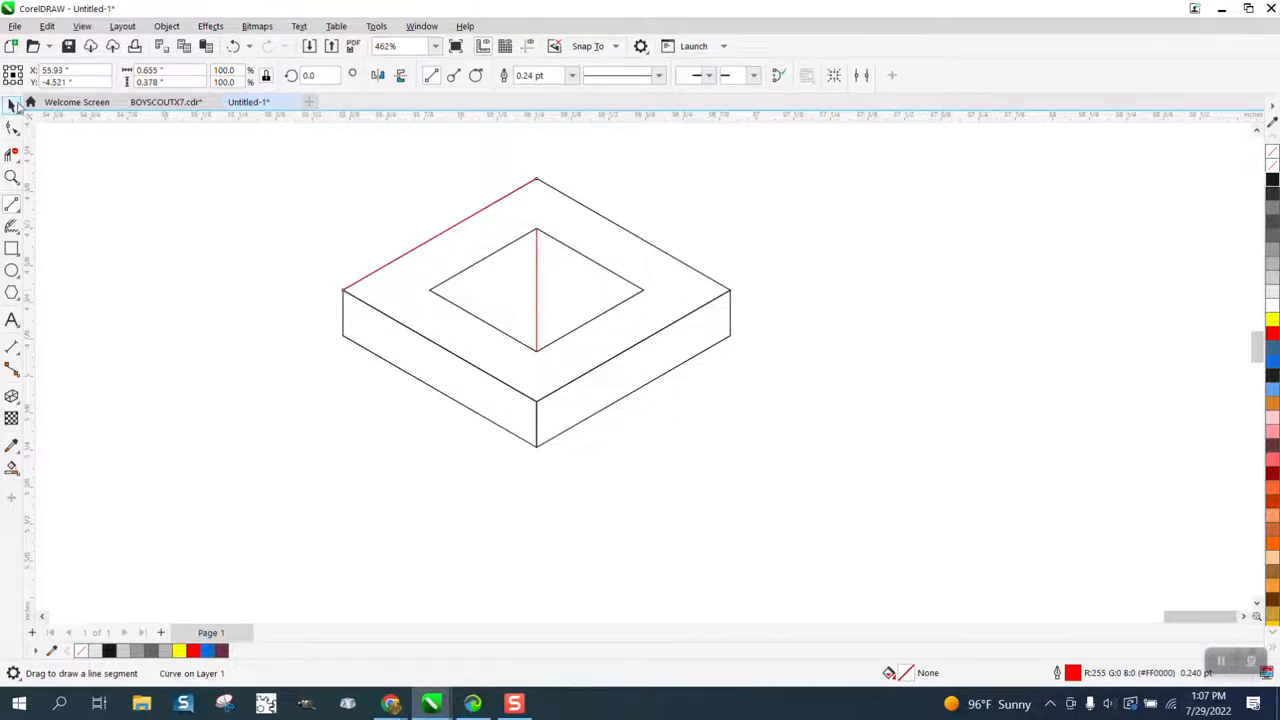
click(13, 106)
key(Escape)
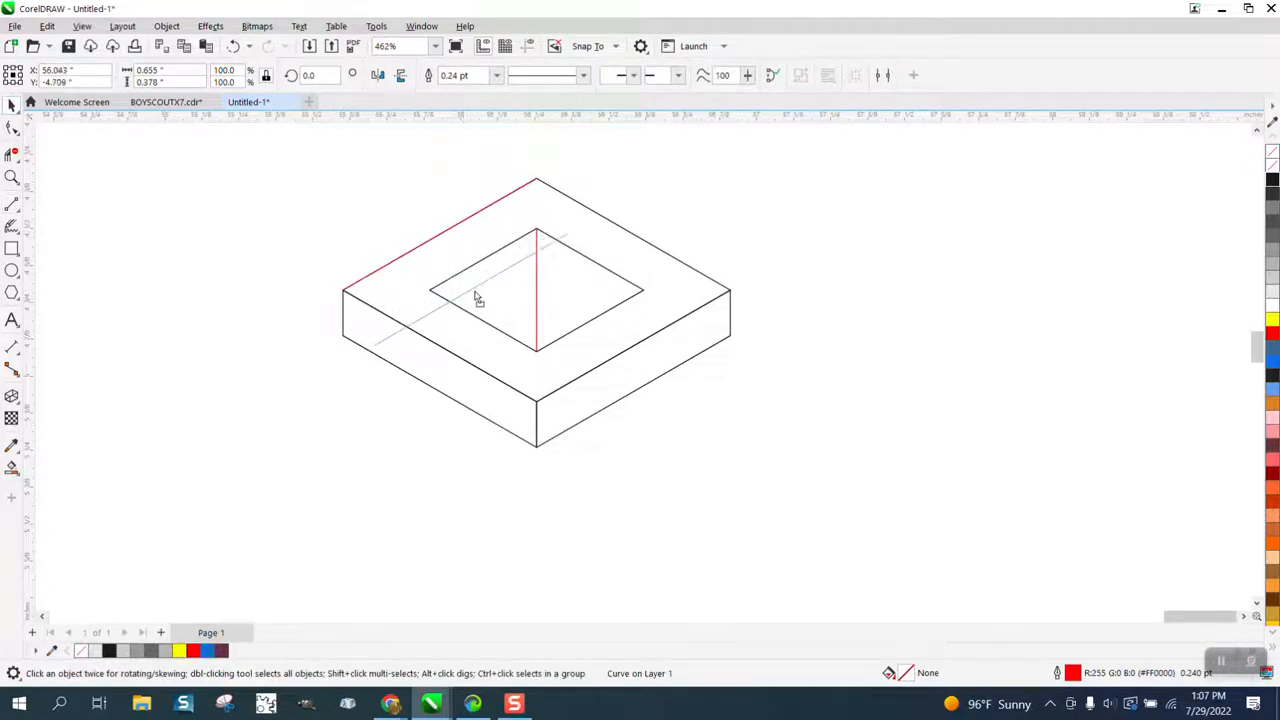
drag(492, 300, 501, 293)
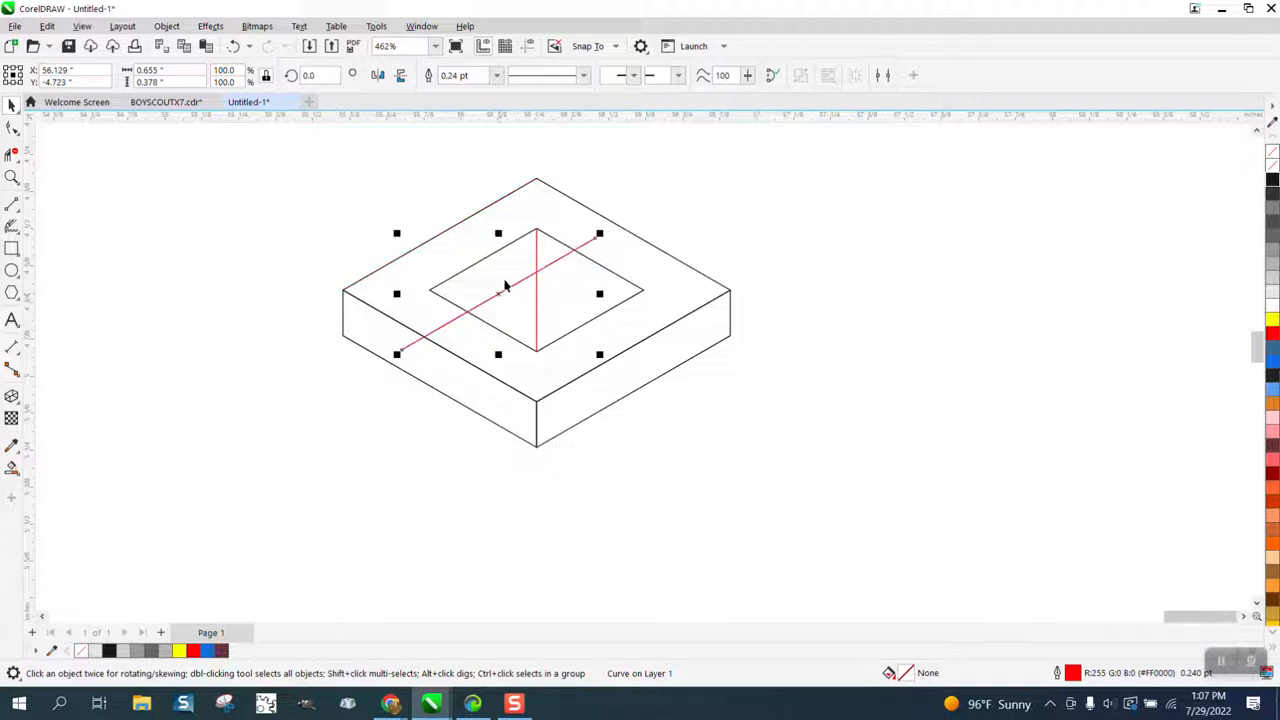
- Make a horizontally mirrored copy of the sloped line and move its upper end to the intersection on the vertical line
click(379, 76)
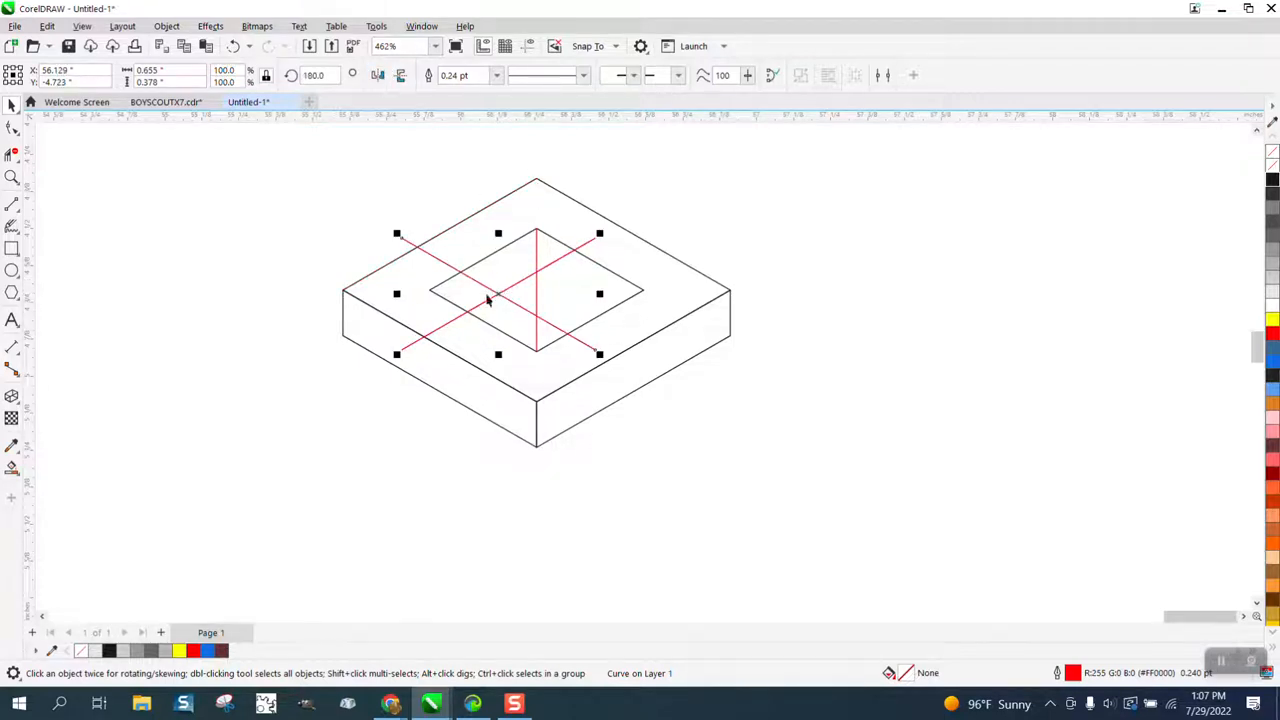
key(Escape)
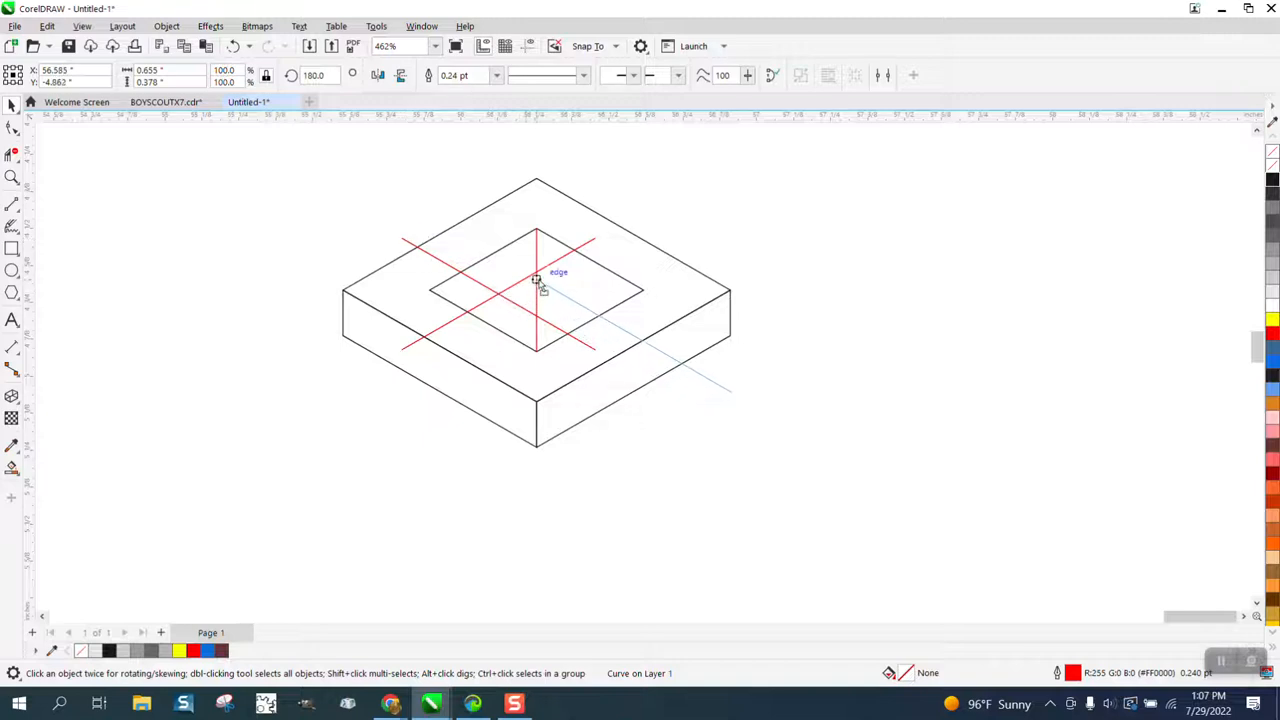
drag(541, 284, 537, 277)
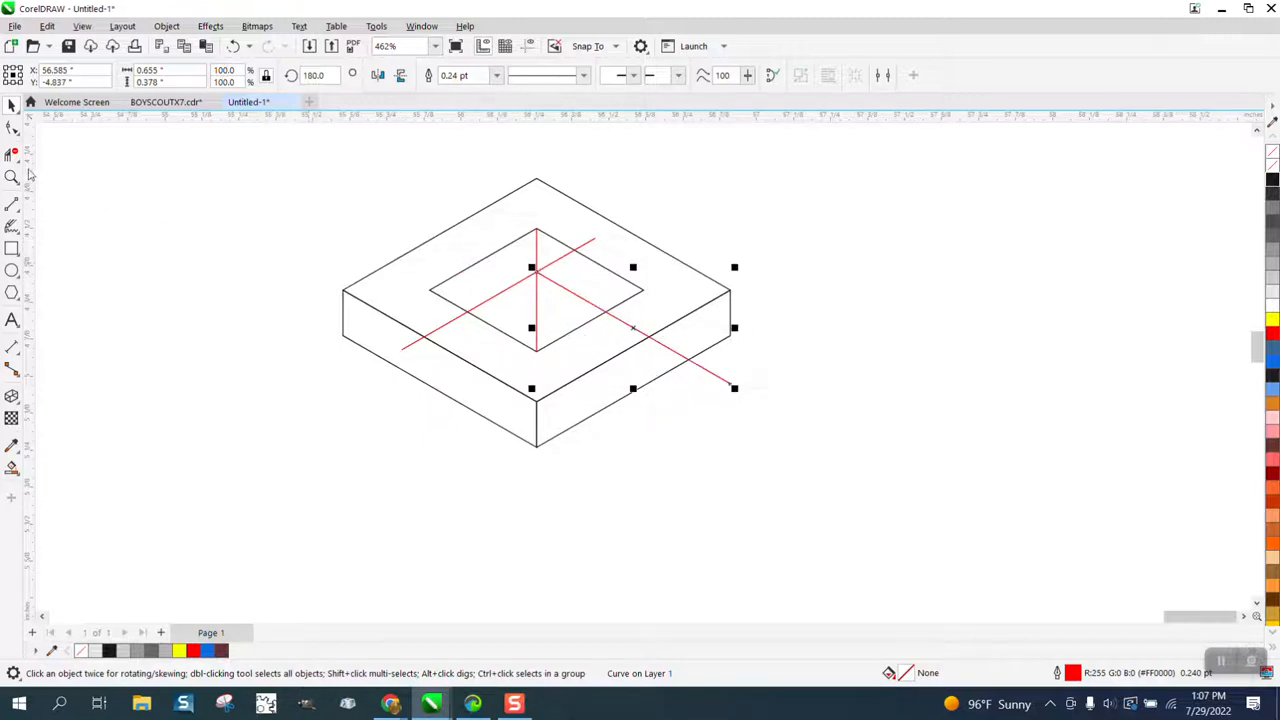
- Trim the mirrored line back to the inner diamond's edge and remove the other sloped line's part right of the vertical line
click(12, 153)
click(718, 382)
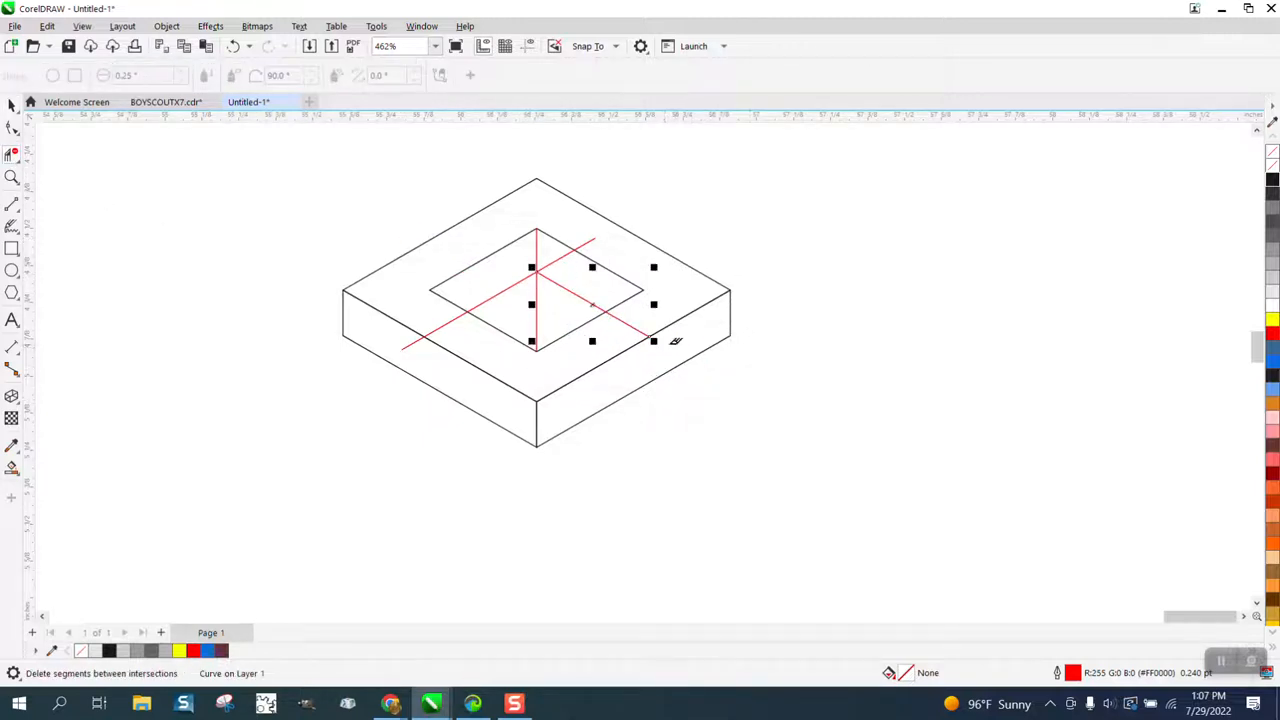
click(632, 328)
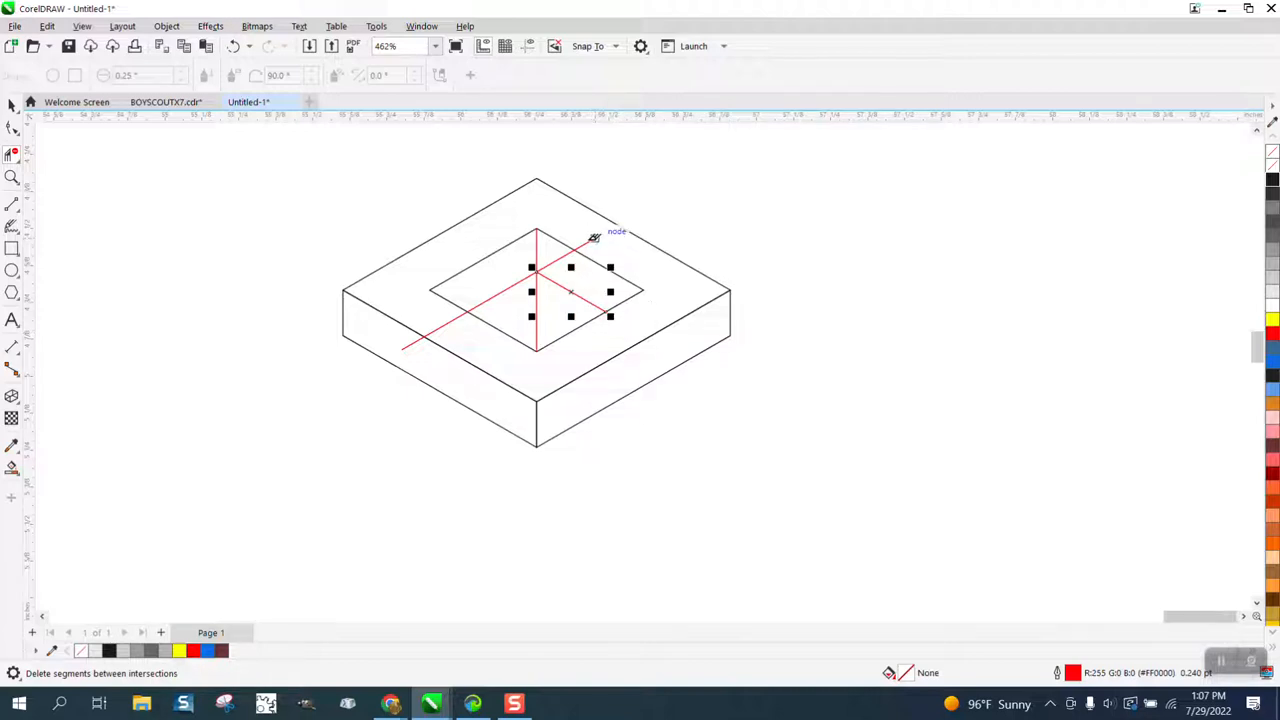
click(570, 251)
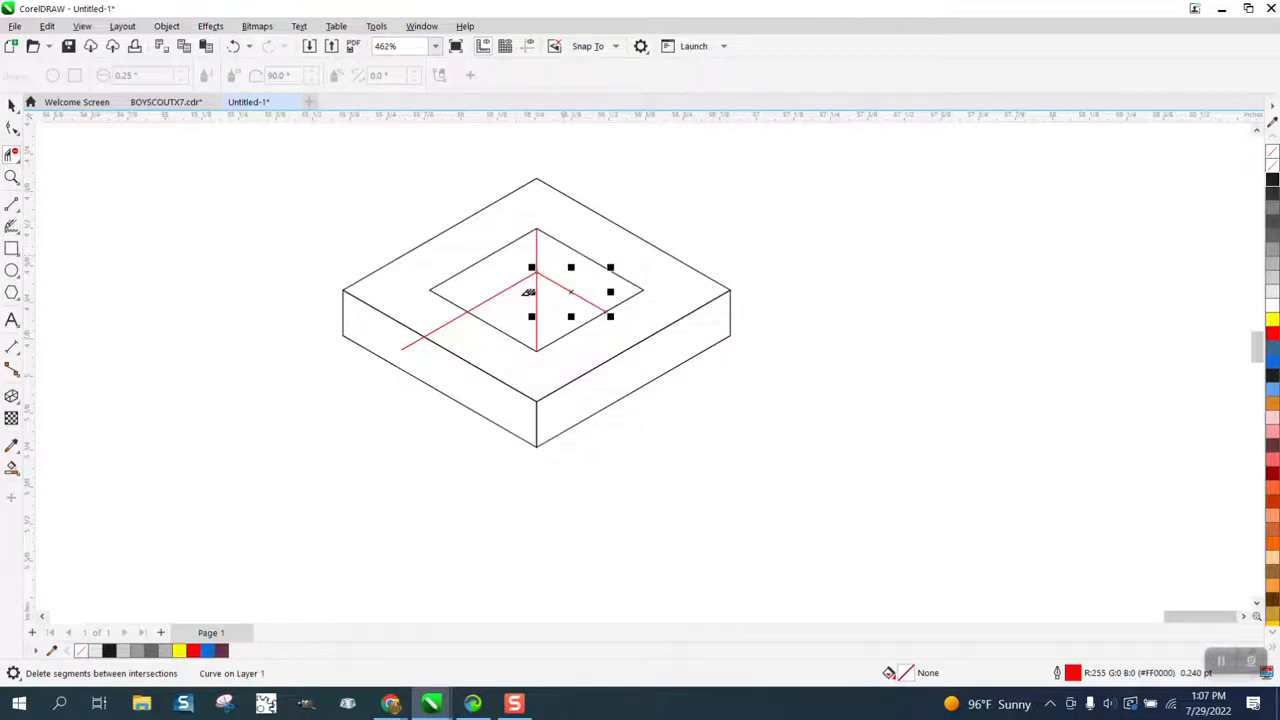
click(511, 300)
click(450, 327)
click(412, 344)
click(236, 48)
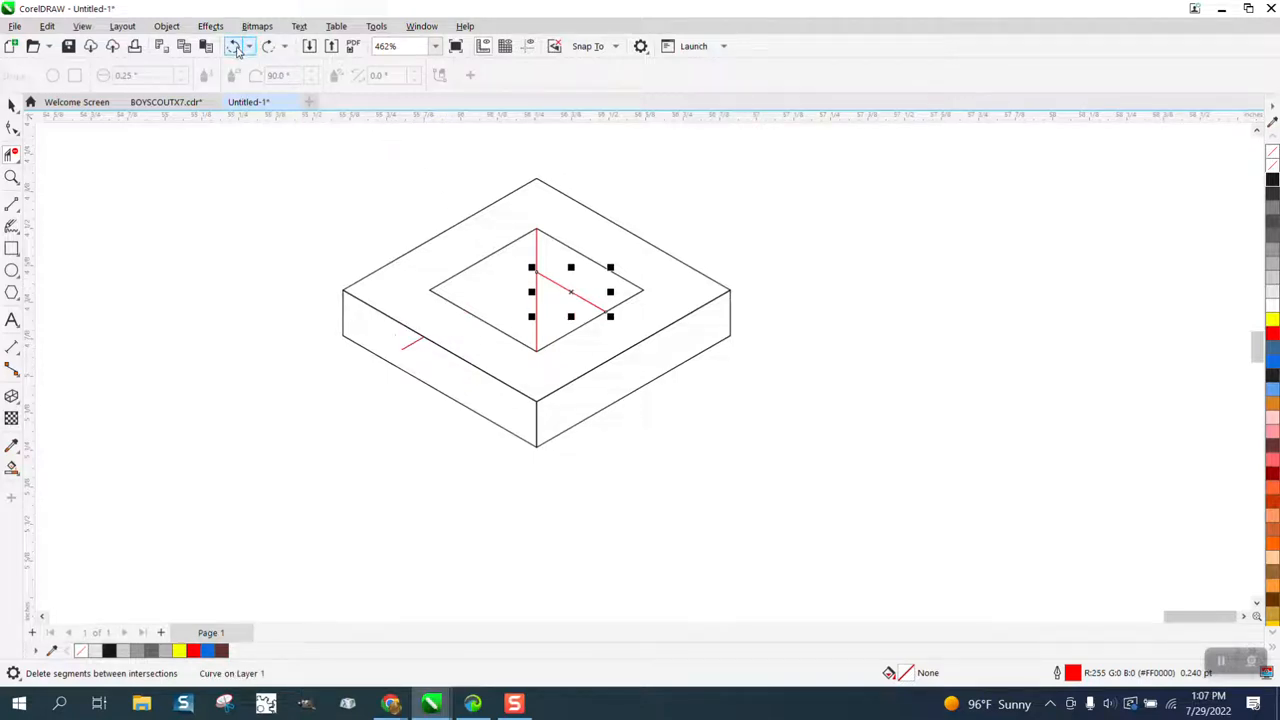
click(236, 48)
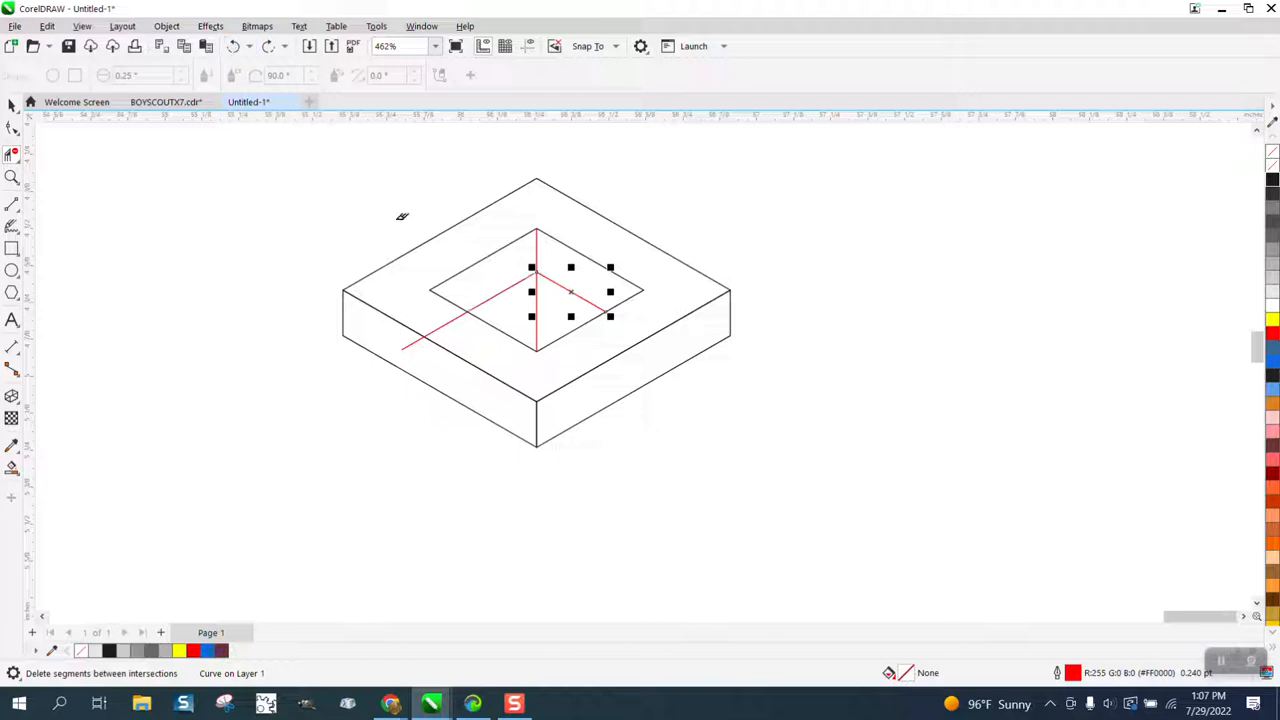
- Trim the left sloped line outside the inner diamond and the vertical line below the intersection with virtual segment deletion
click(440, 330)
click(418, 337)
click(534, 310)
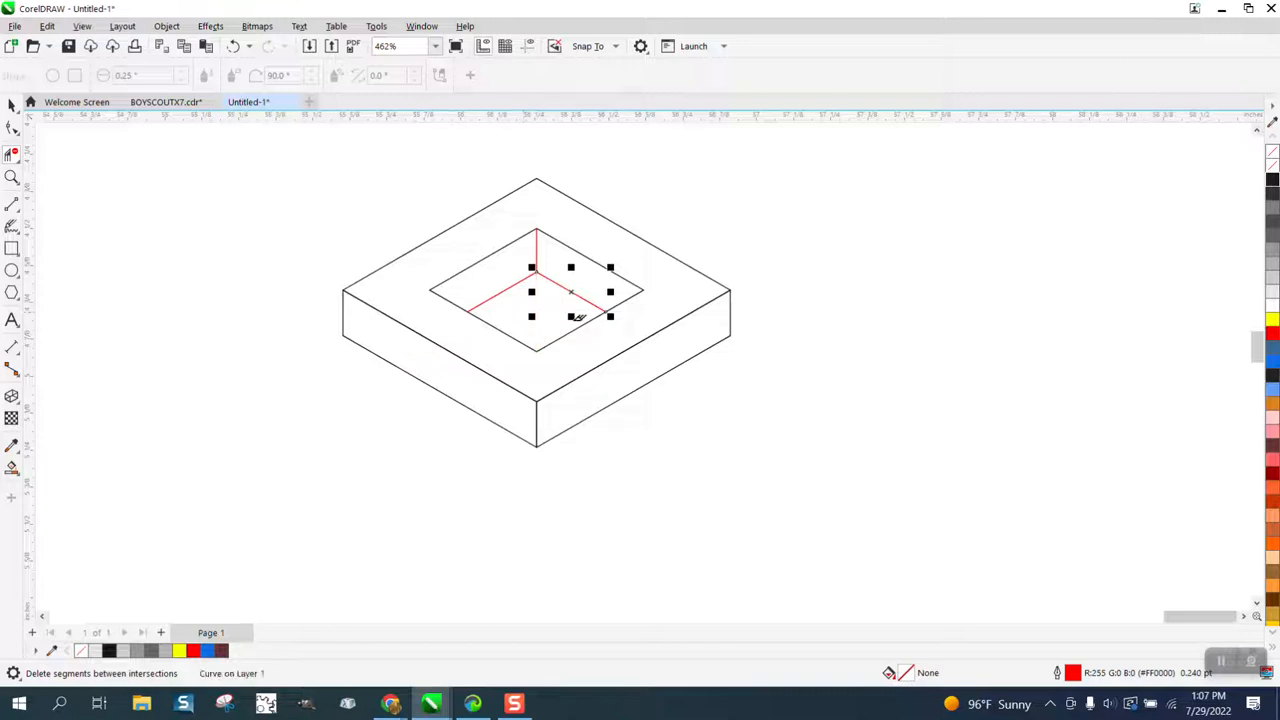
- Smart-fill the slab's top frame, the two recess walls and both outer side faces with light gray #CCCCCC and no outline
click(12, 104)
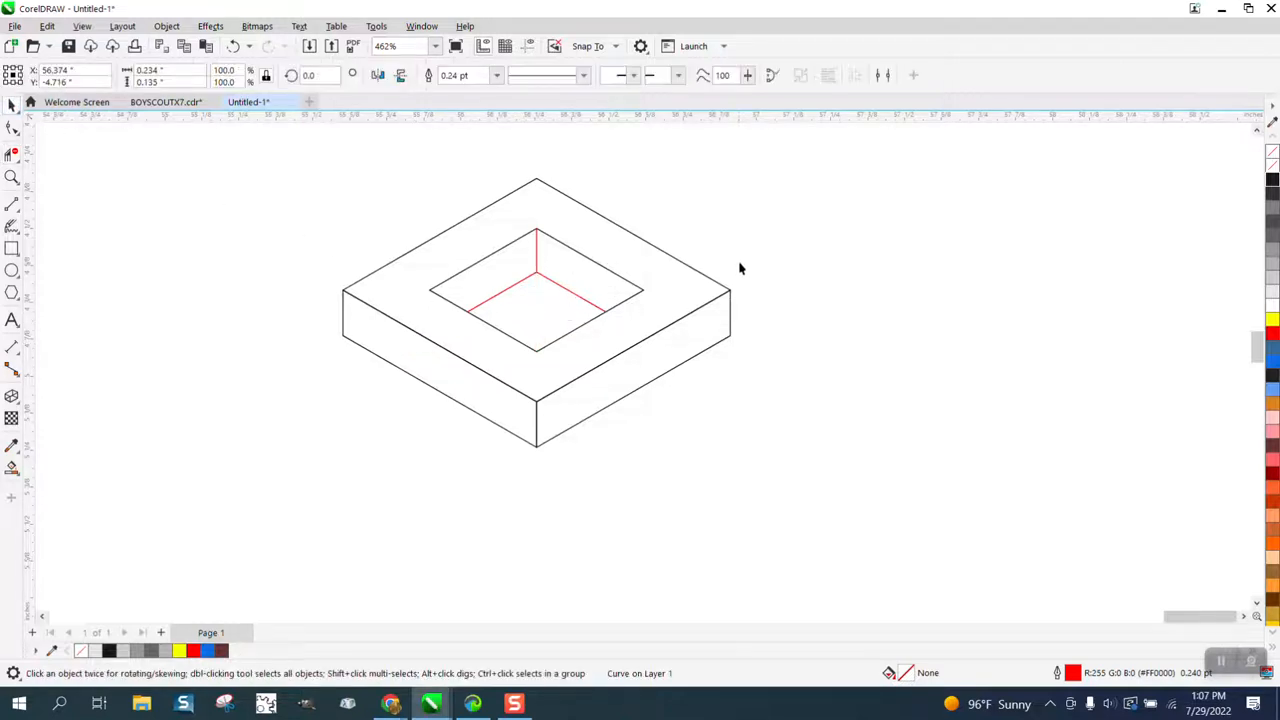
scroll(407, 306, down, 1)
scroll(407, 306, down, 1)
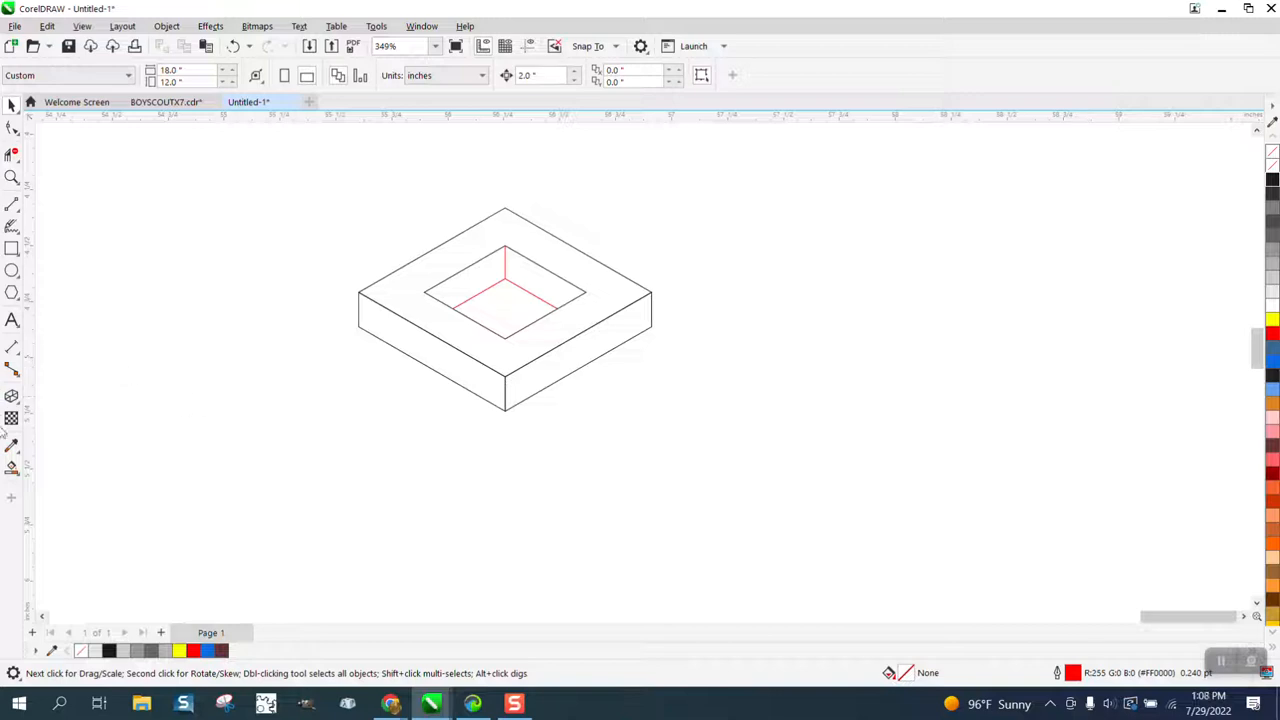
click(13, 467)
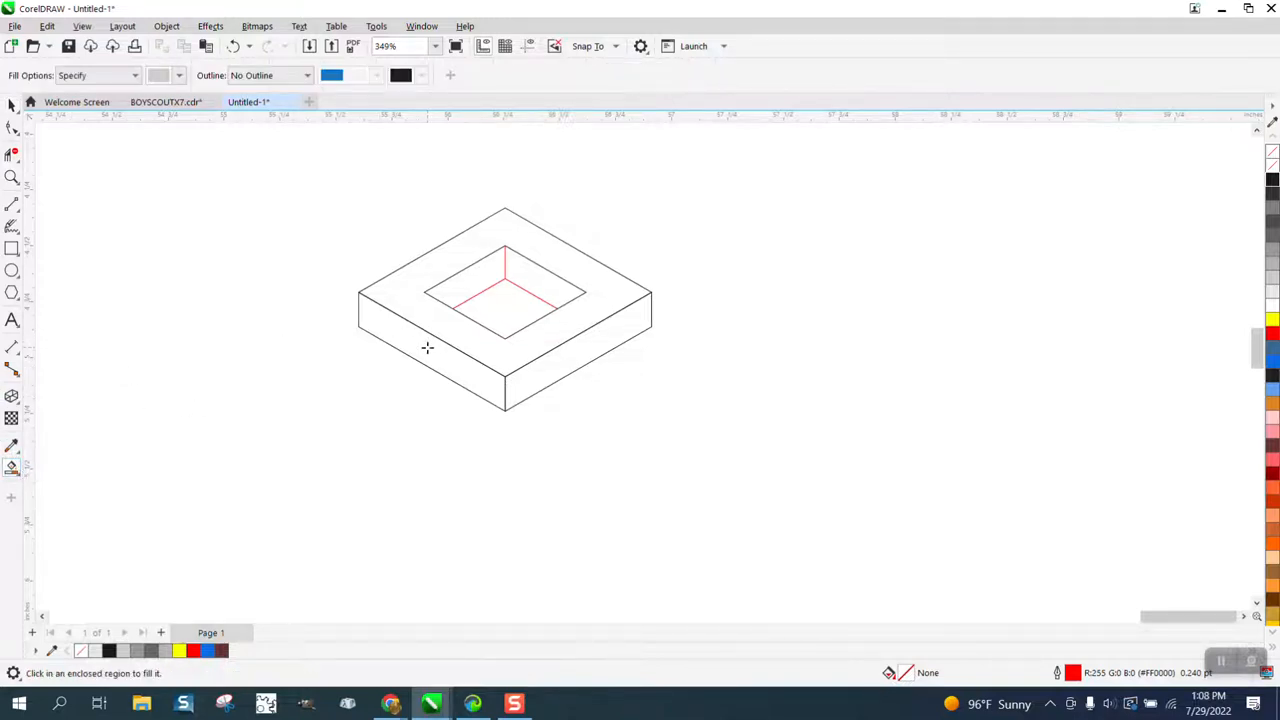
click(441, 319)
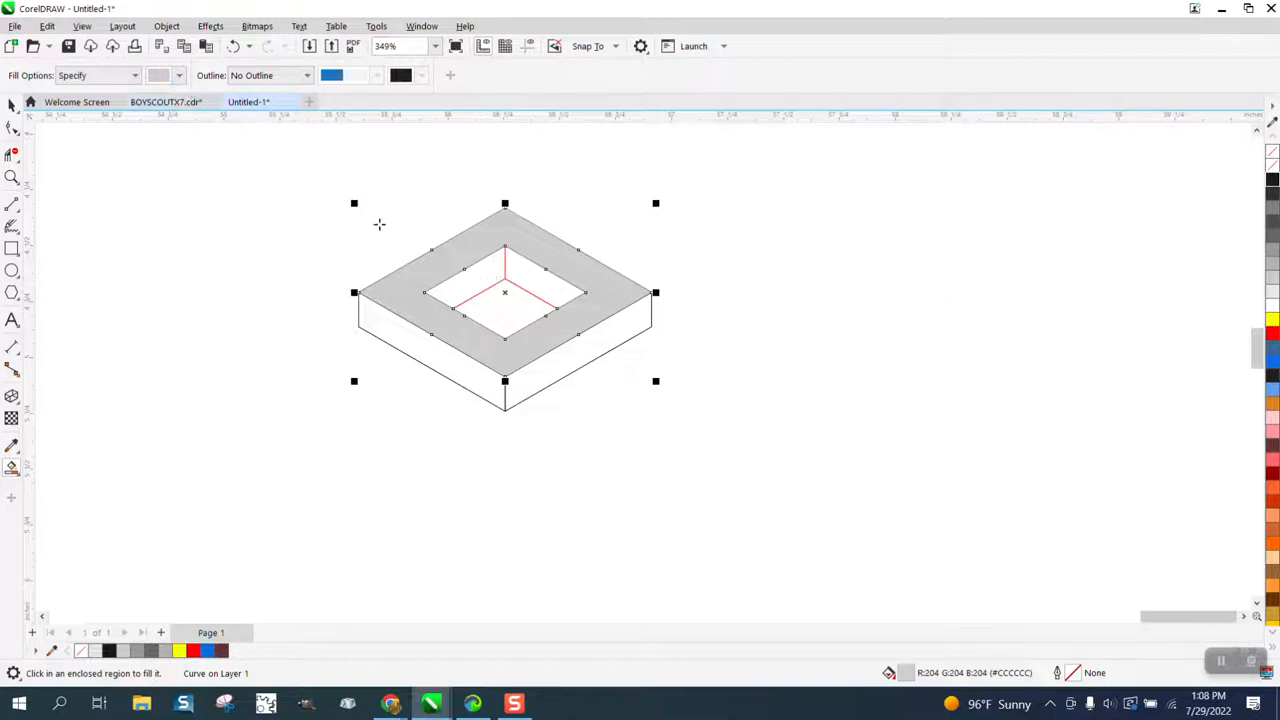
click(473, 283)
click(523, 283)
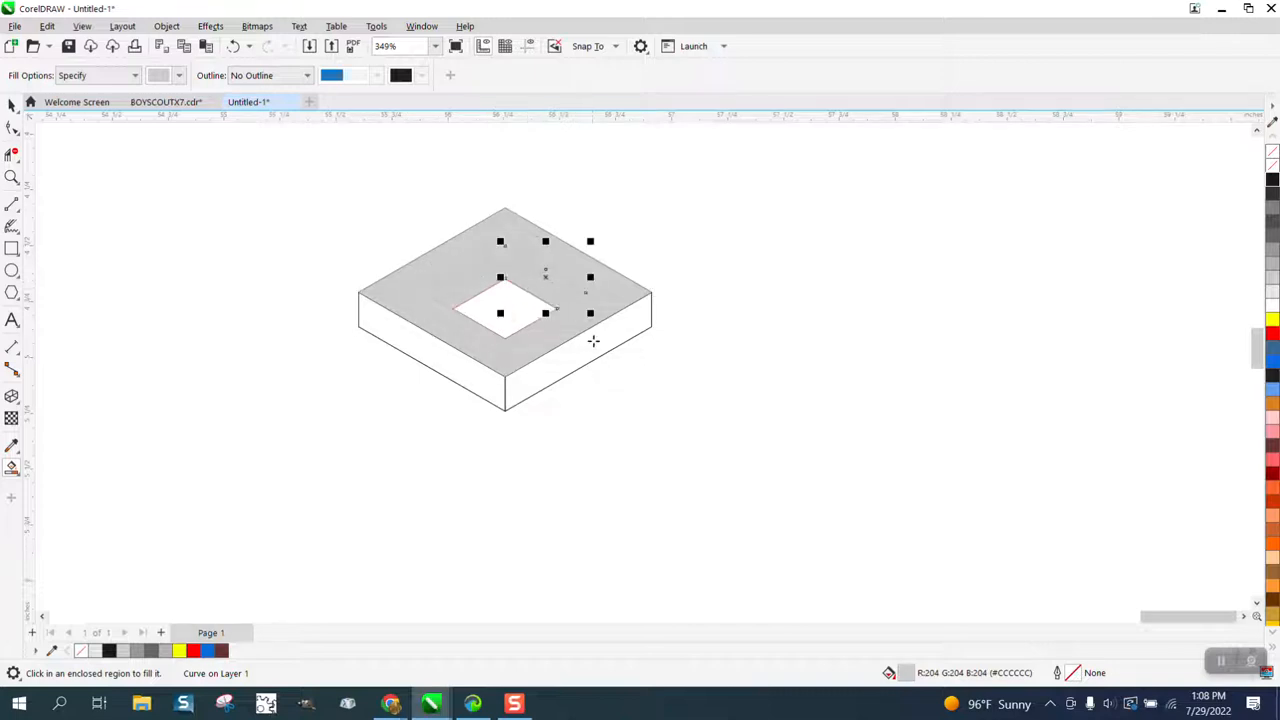
click(596, 348)
click(476, 360)
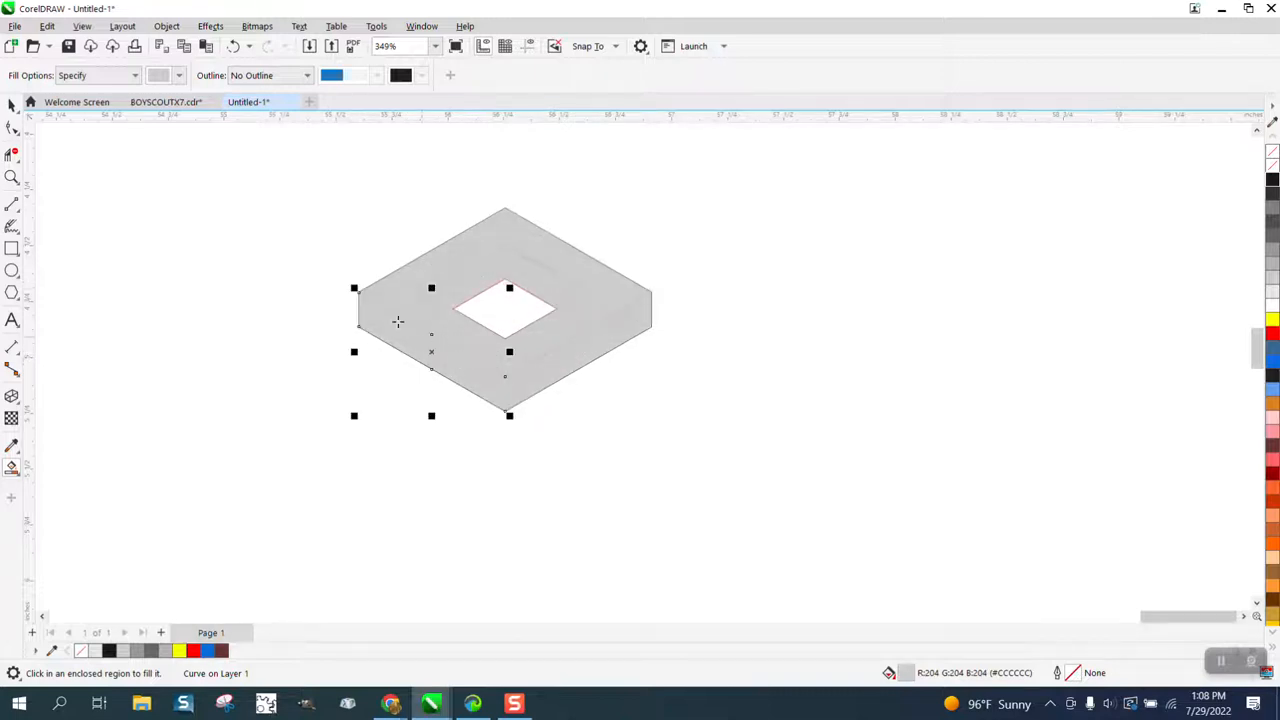
- Fill the slab's left and right outer side faces with the near-black palette color
click(11, 105)
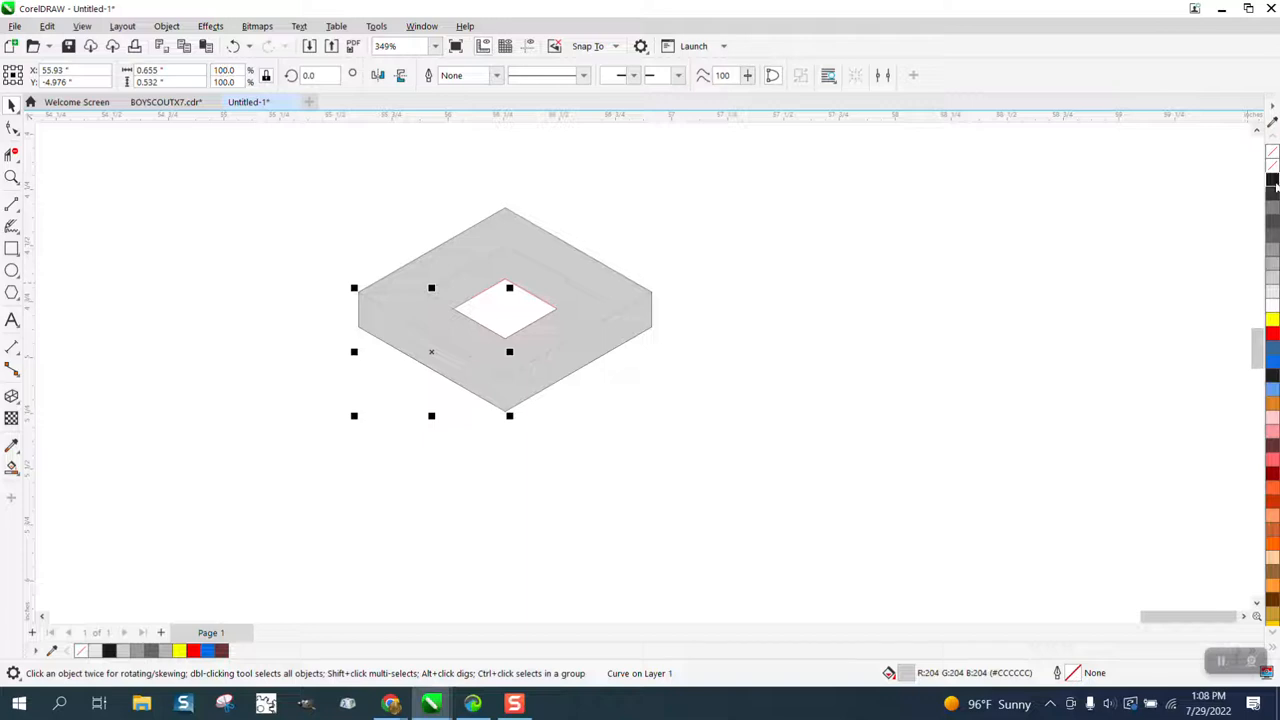
click(1272, 180)
click(630, 332)
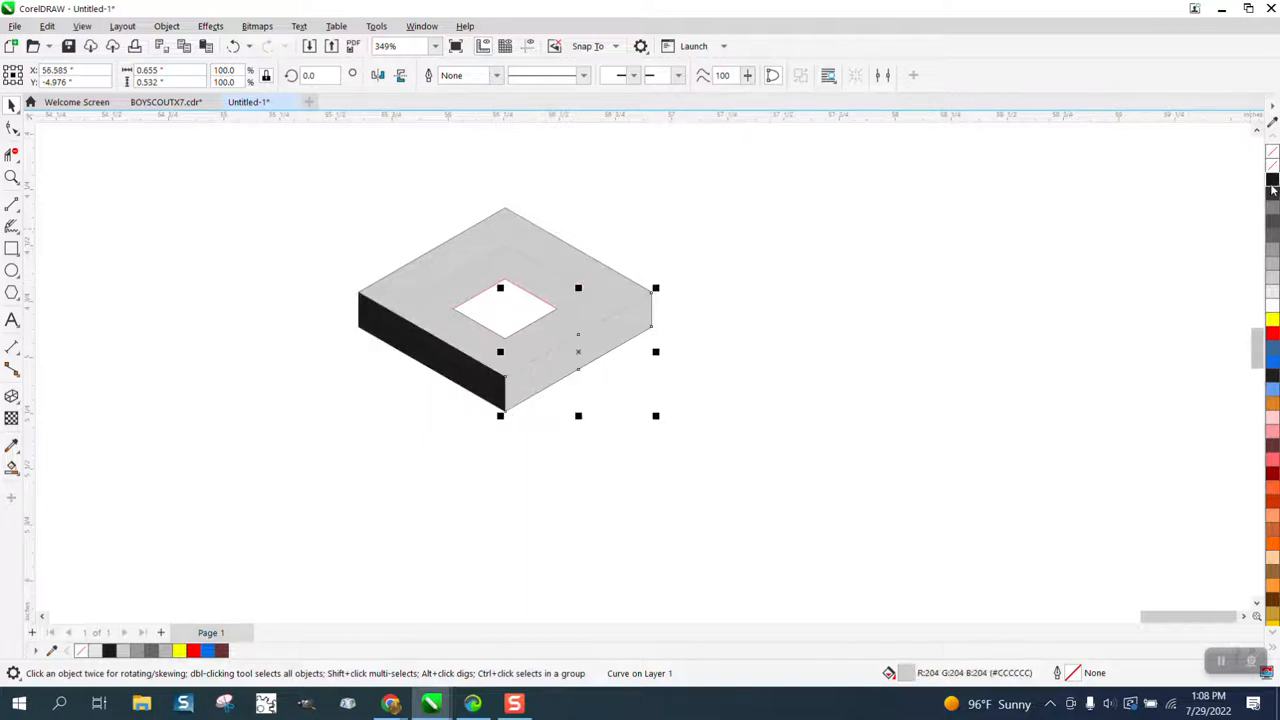
click(1272, 180)
- Fill the recess's right wall with medium gray and its left wall with dark gray #333333
click(538, 284)
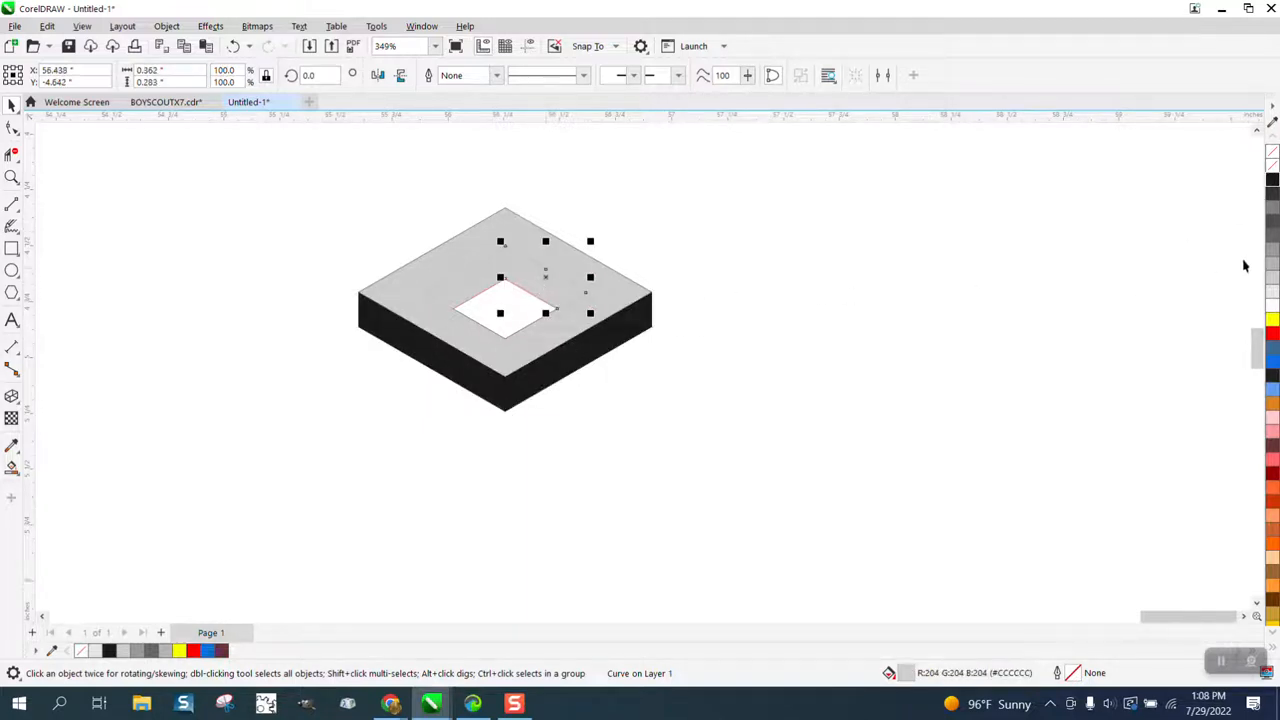
click(1272, 248)
click(459, 288)
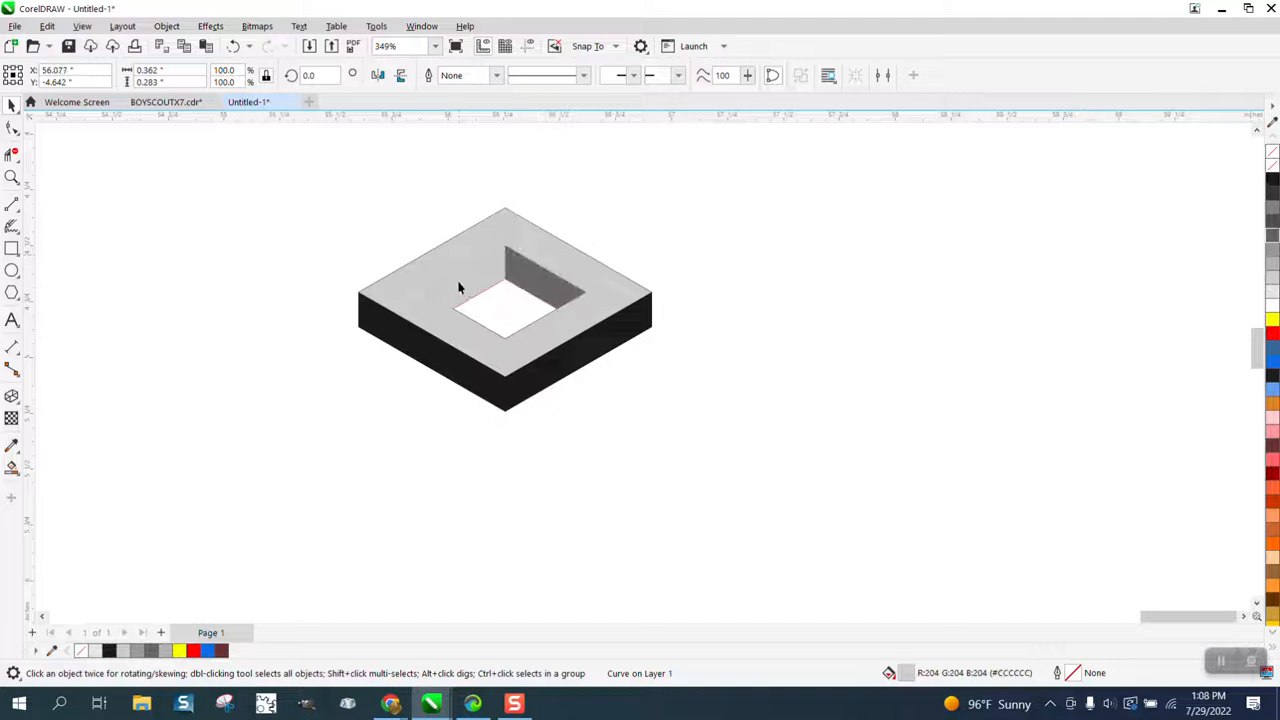
click(1272, 193)
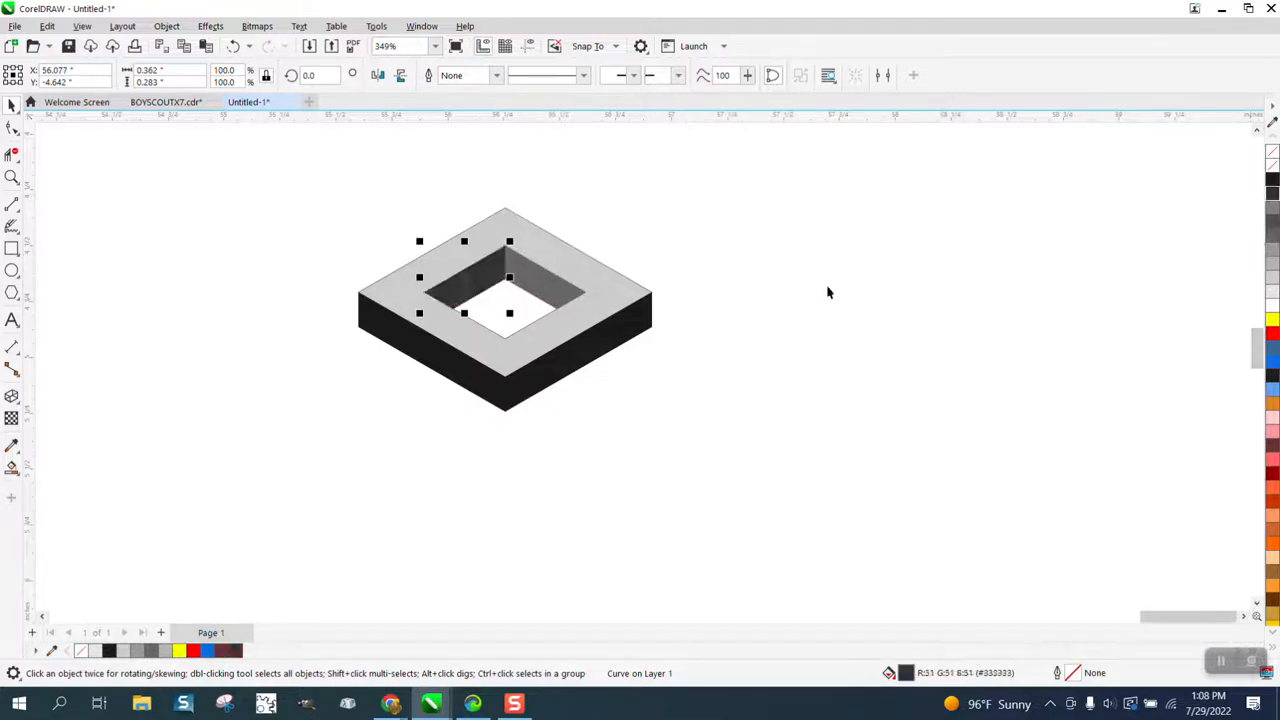
- Give all pieces of the tile a near-black #1A1A1A outline and scale the tile proportionally to 2 inches wide
drag(309, 189, 753, 450)
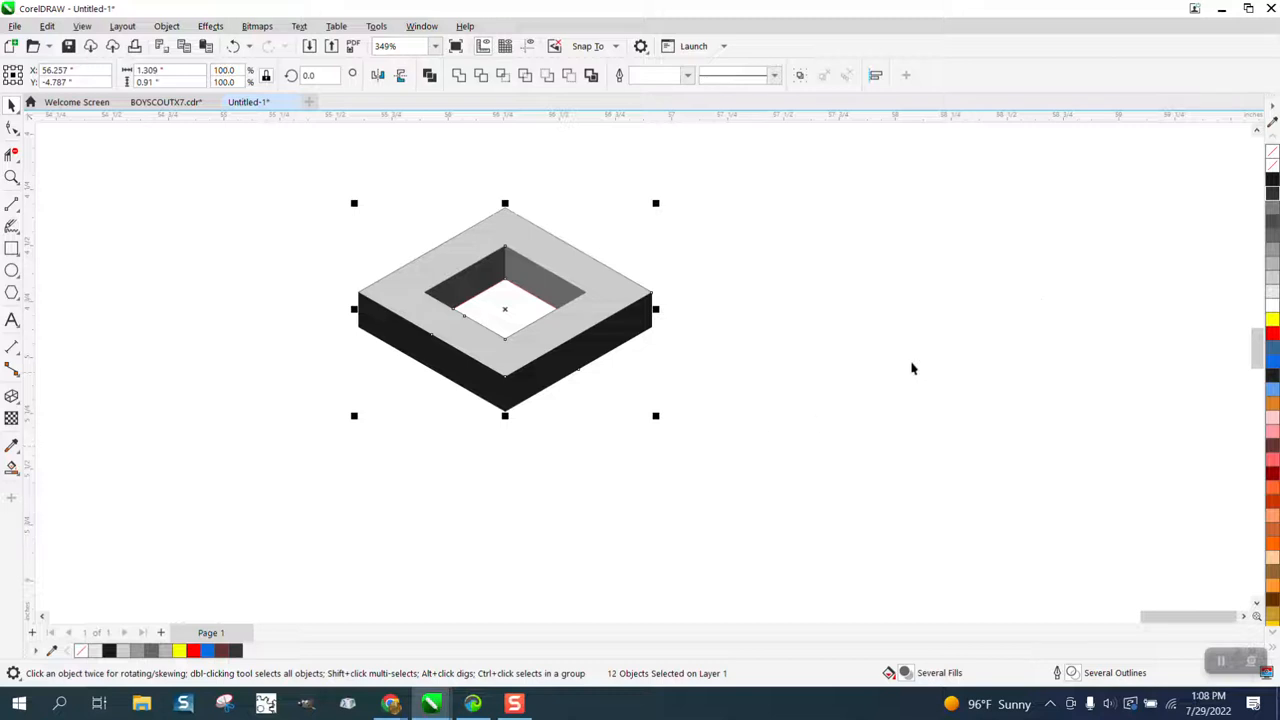
right_click(1272, 181)
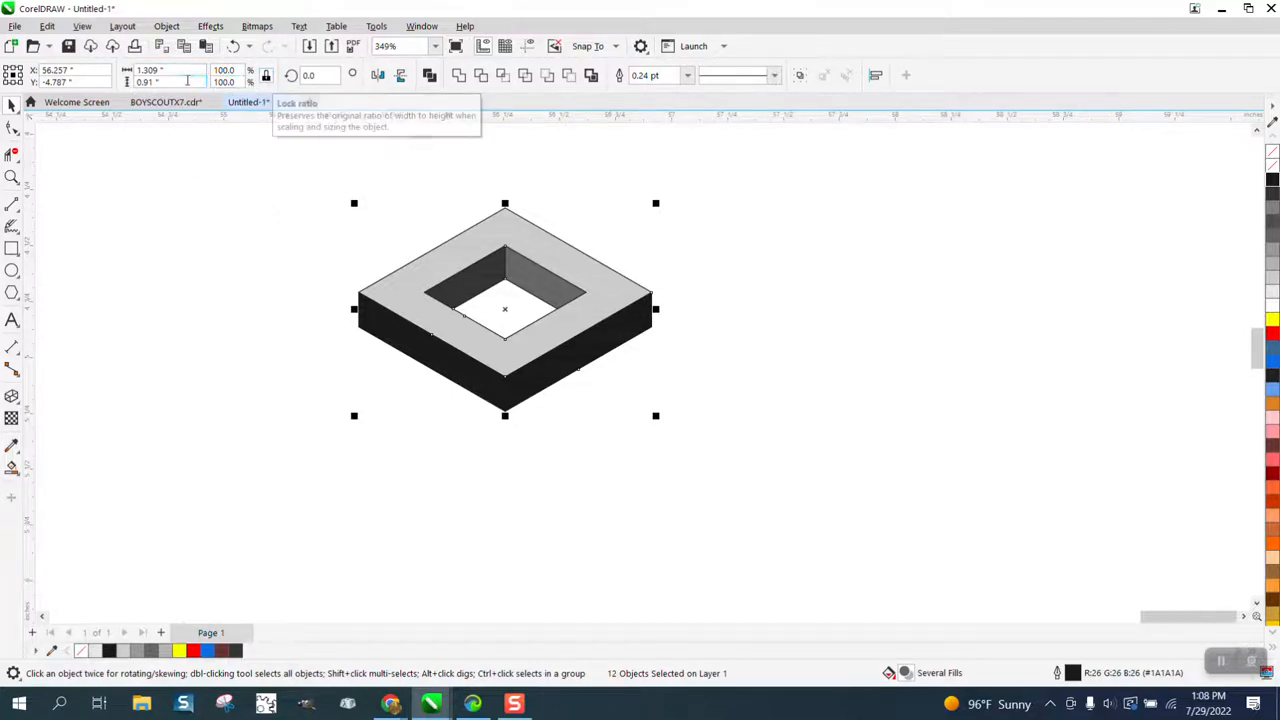
click(160, 70)
text(2)
key(Return)
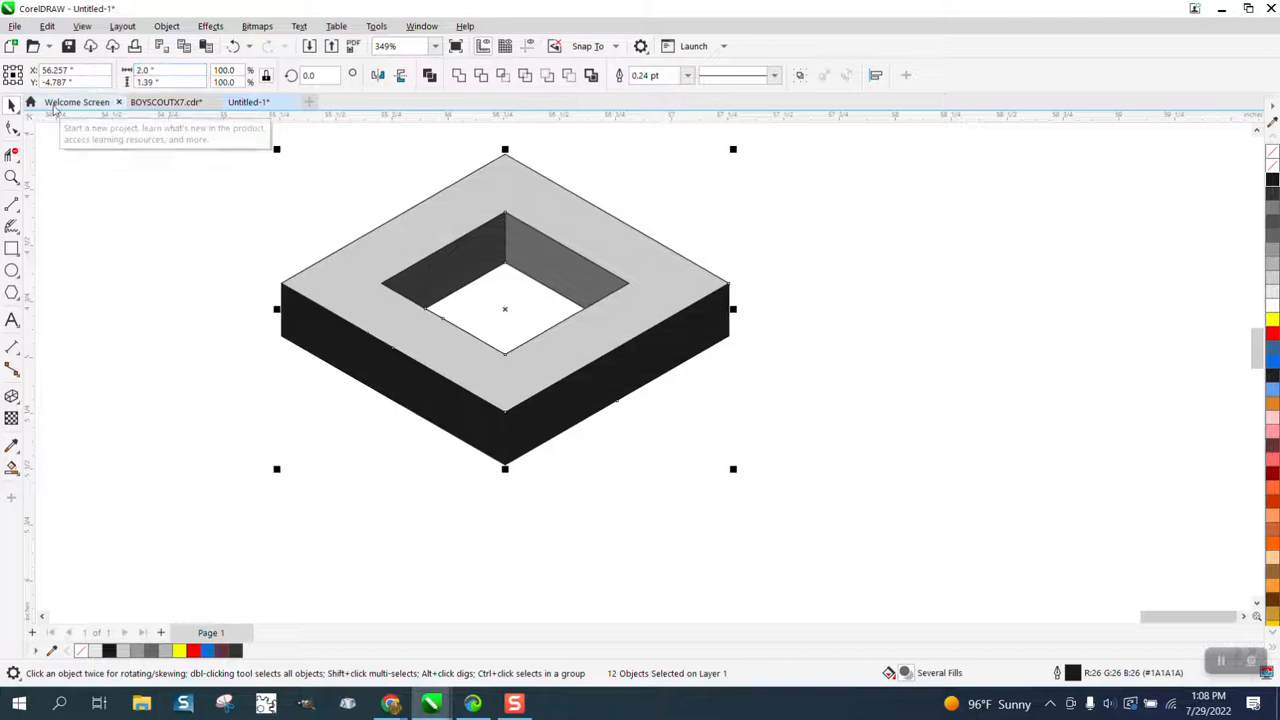
- Duplicate the whole tile four times to the right at 2-inch spacing to form a row of five touching tiles
click(260, 163)
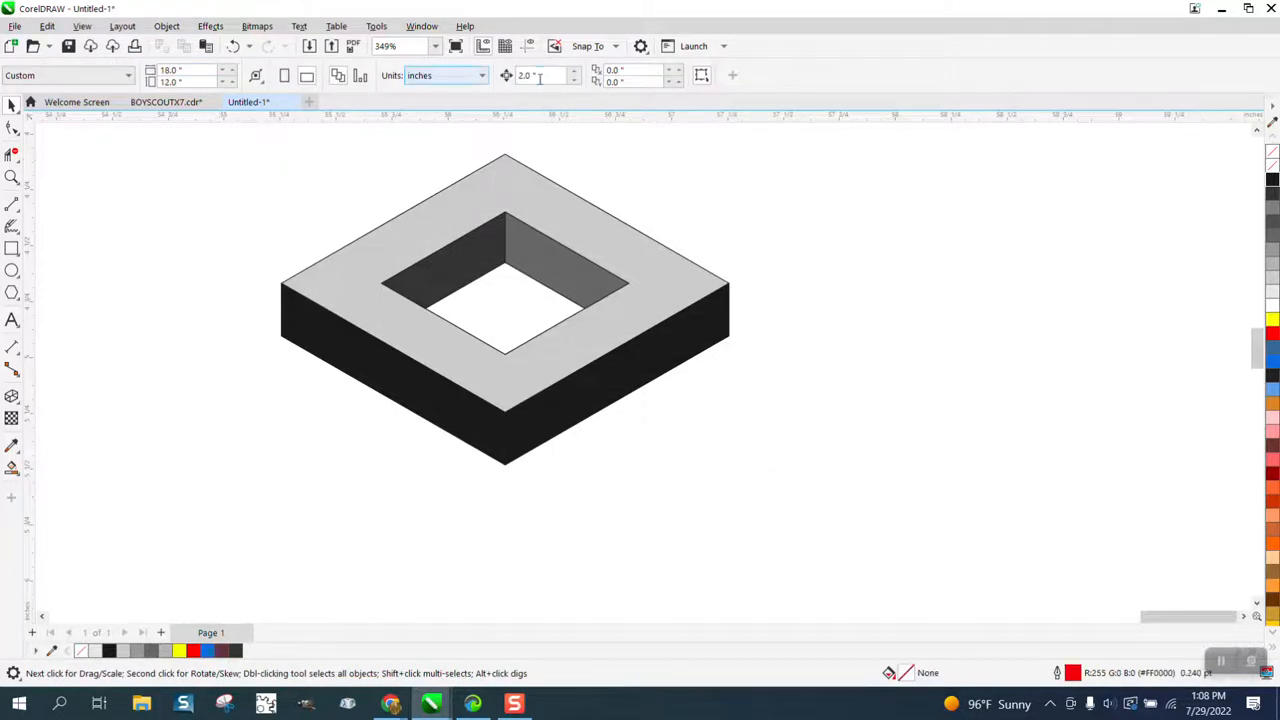
scroll(297, 192, down, 3)
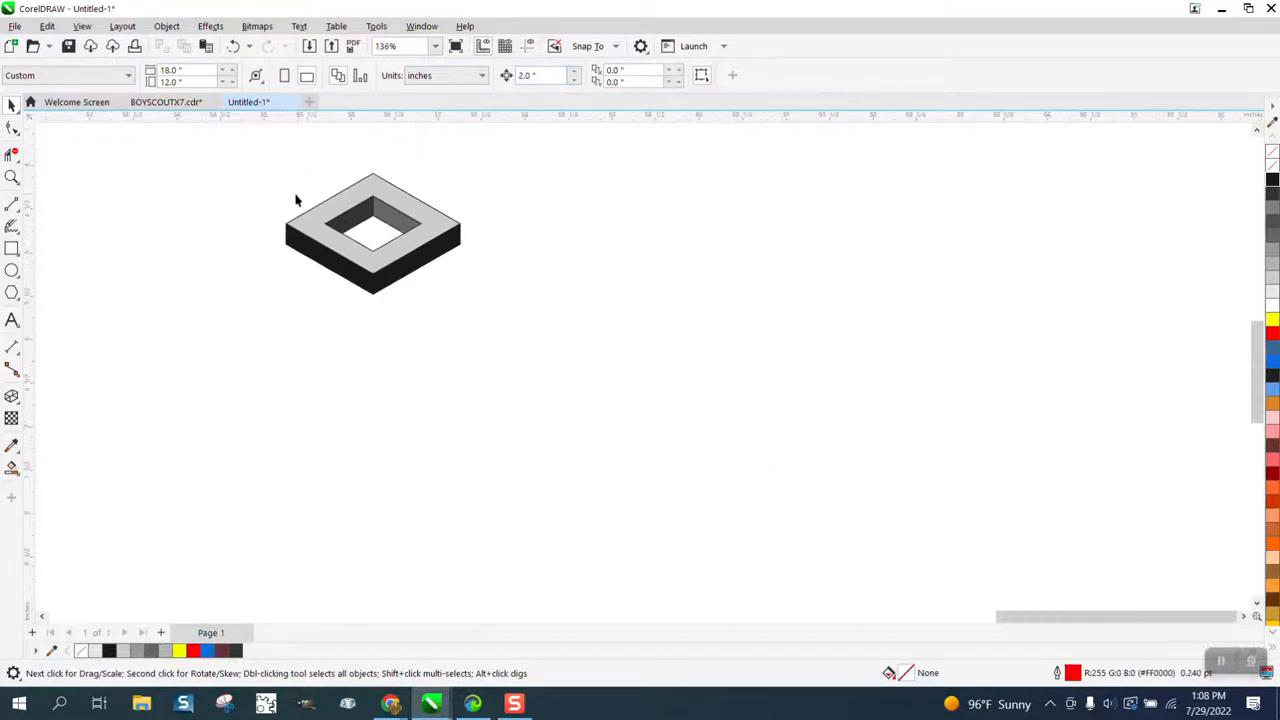
drag(258, 158, 527, 312)
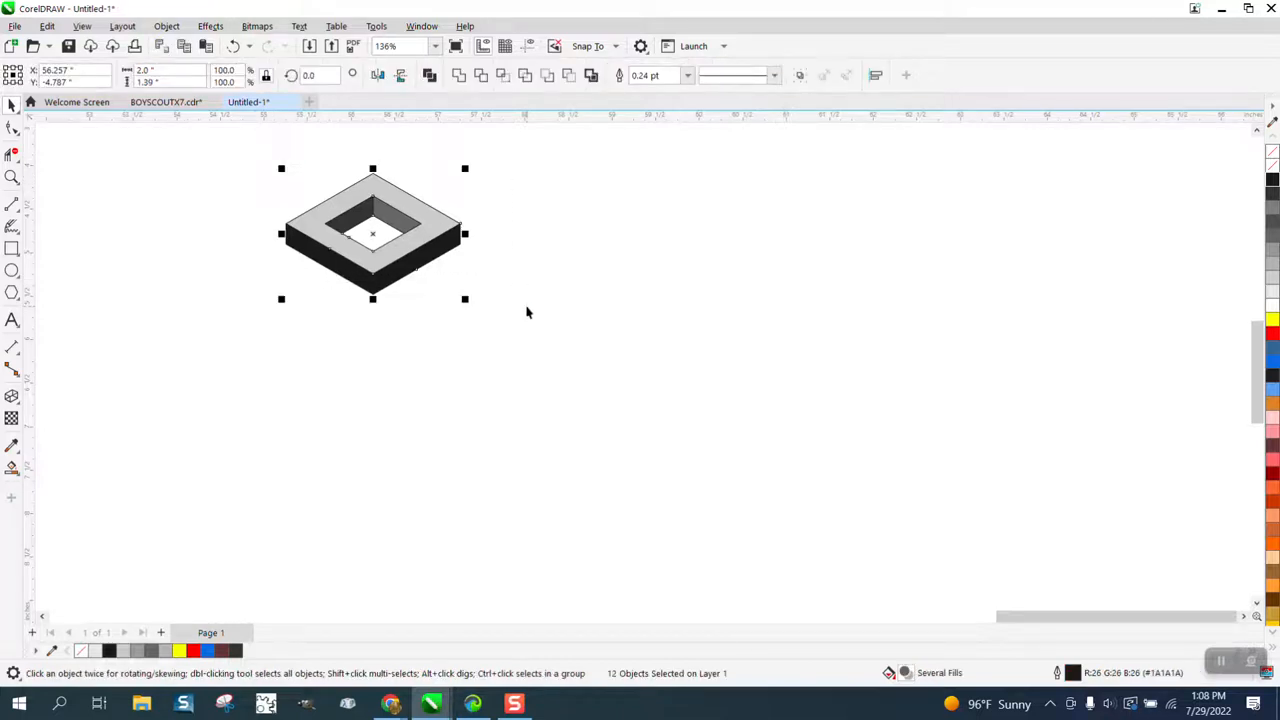
key(ctrl+d)
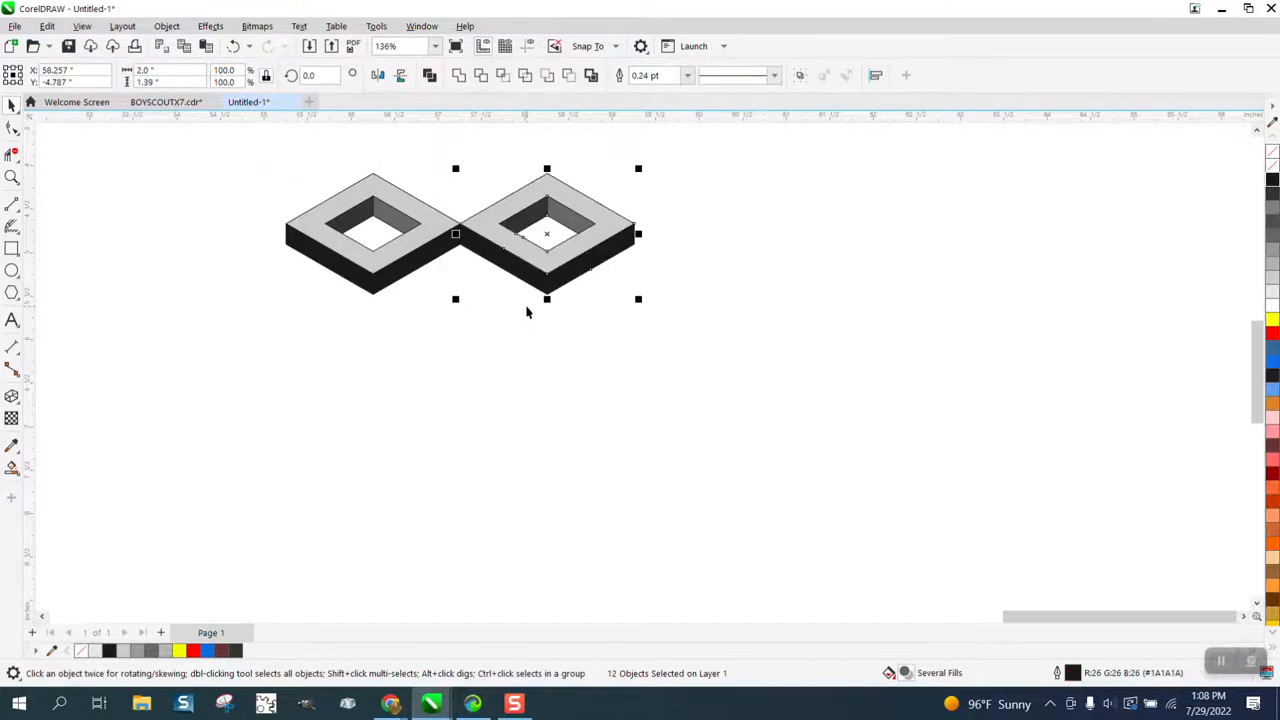
key(ctrl+d)
key(ctrl+d)
key(ctrl+d)
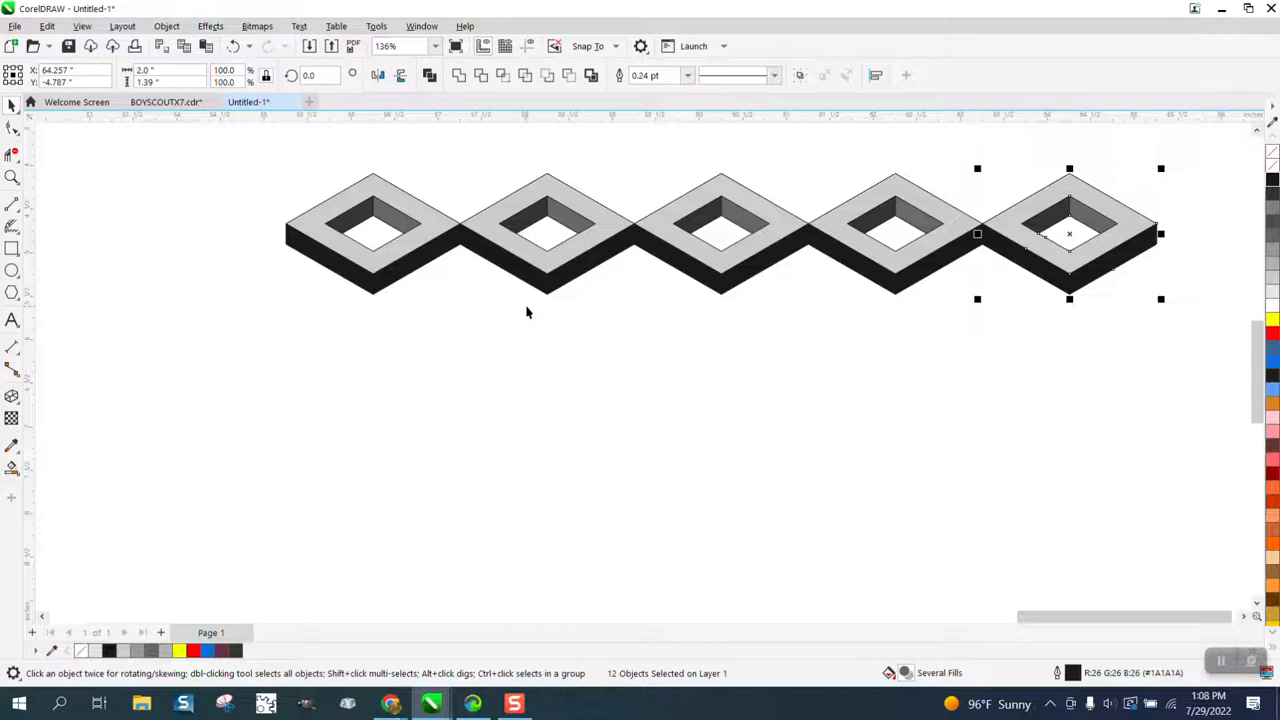
- Copy the five-tile row diagonally down to the right so it nests below the first, and repeat the copy for five rows
scroll(380, 330, down, 2)
drag(234, 209, 981, 413)
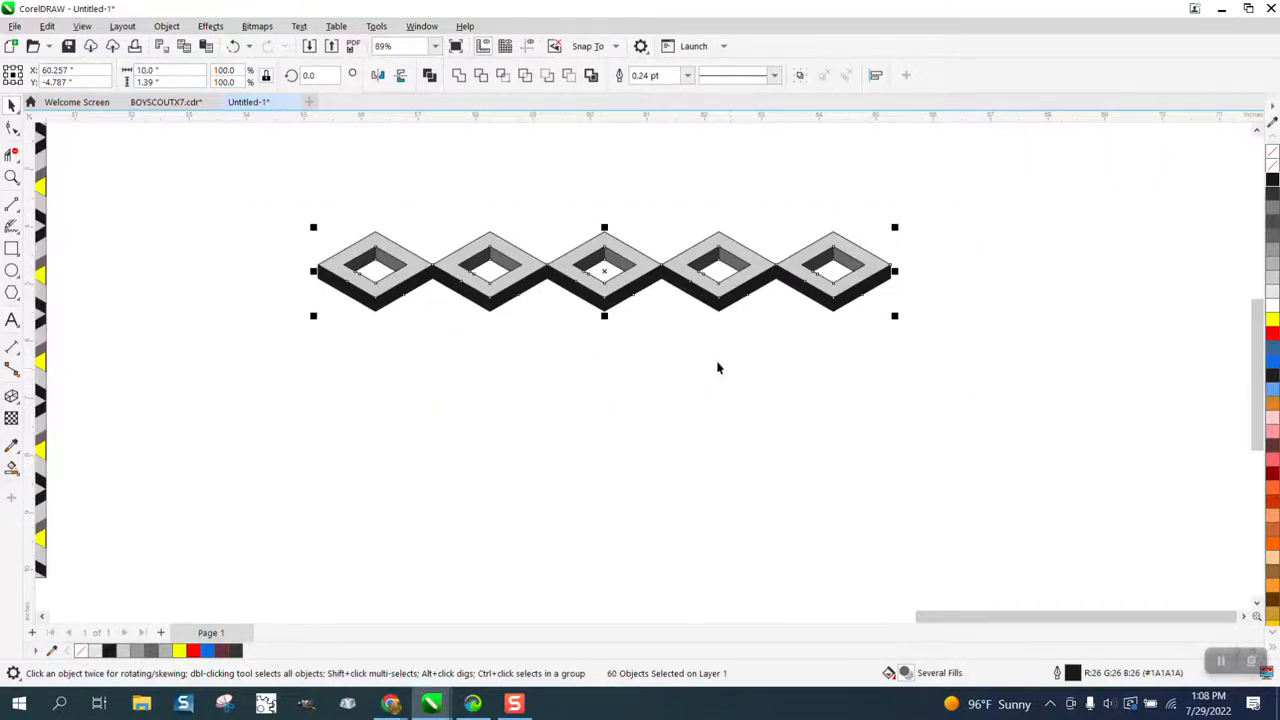
drag(605, 238, 661, 278)
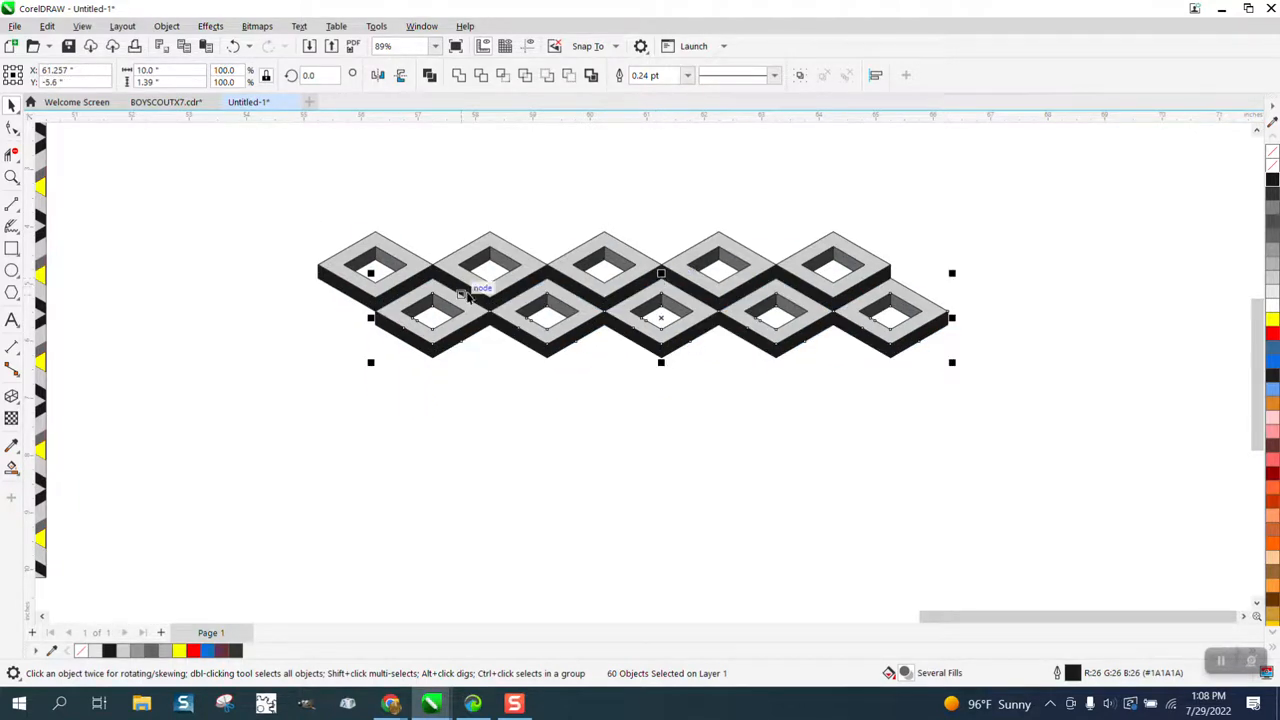
key(ctrl+r)
key(ctrl+r)
key(ctrl+r)
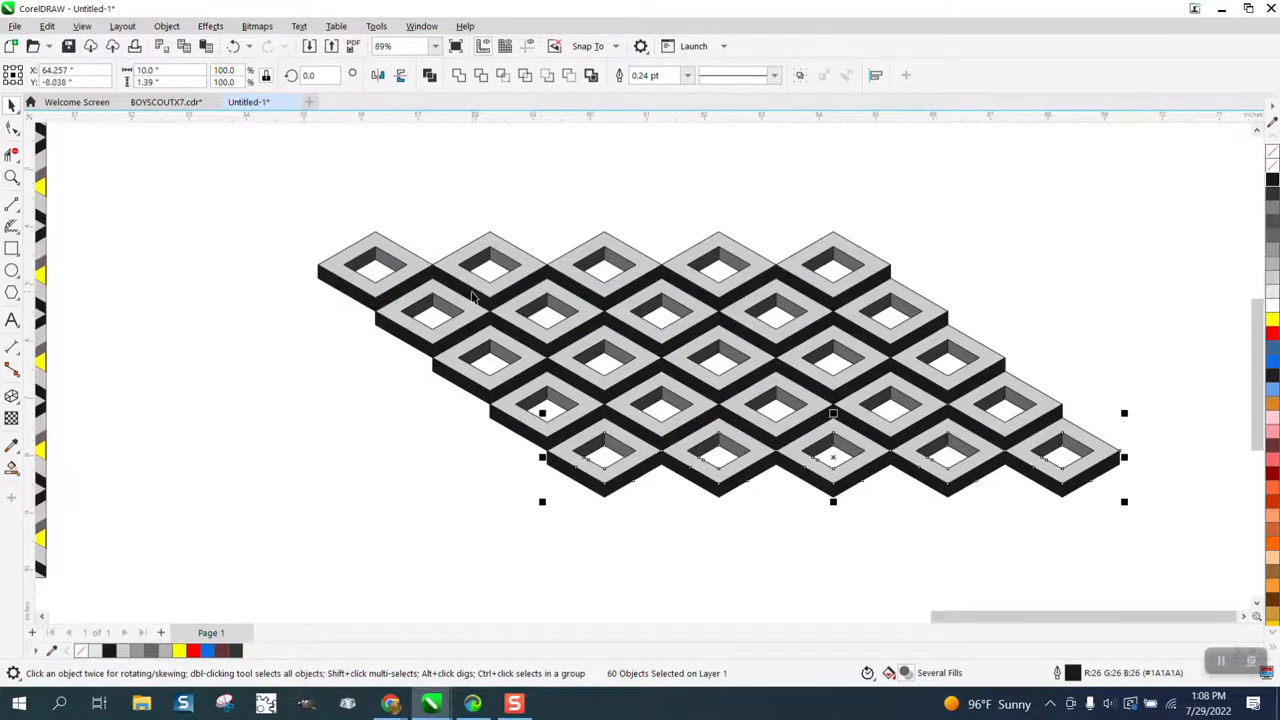
- Move the five-row block down and snap a copy of it onto its upper edge to make ten interlocking rows
scroll(470, 298, down, 2)
drag(355, 231, 979, 510)
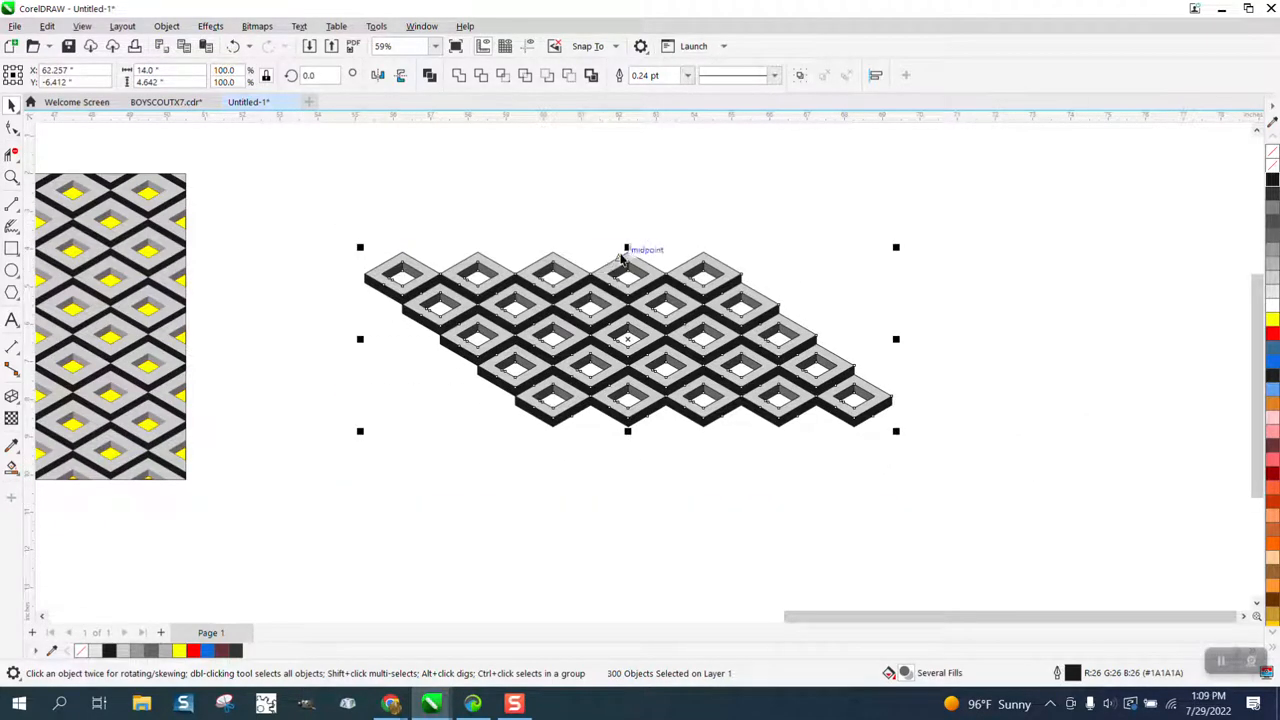
drag(628, 252, 666, 402)
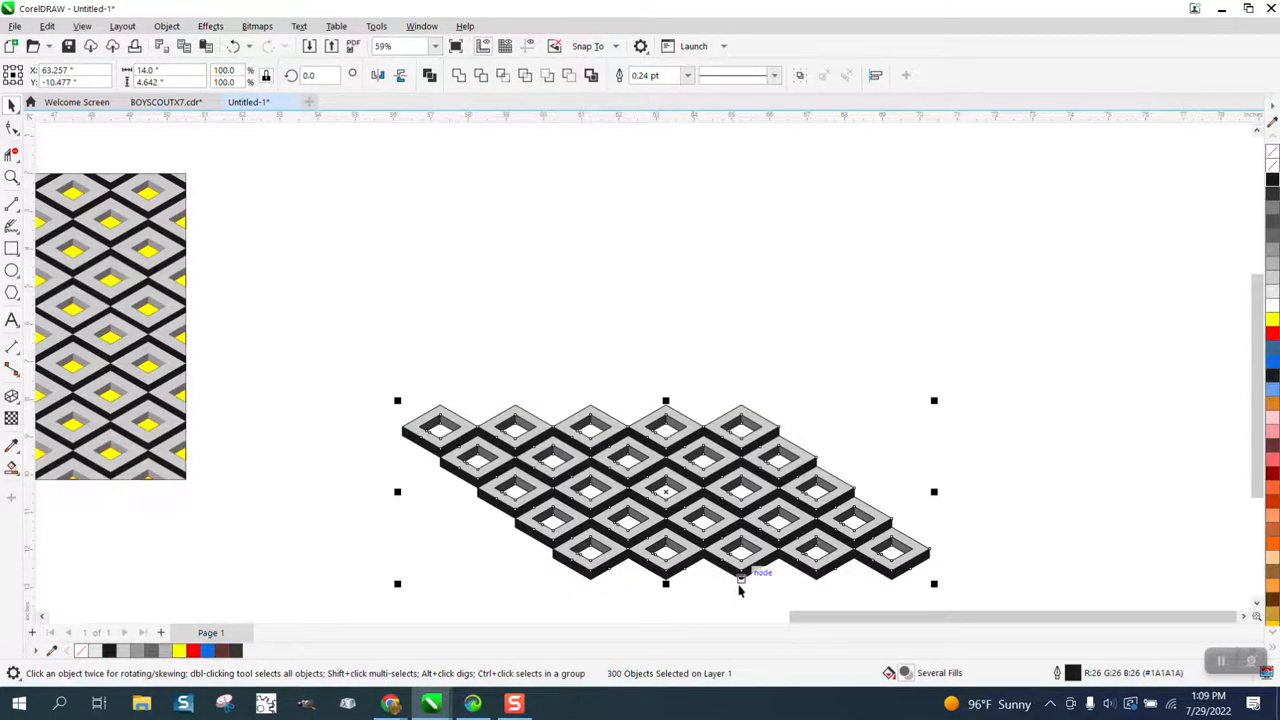
drag(741, 580, 631, 430)
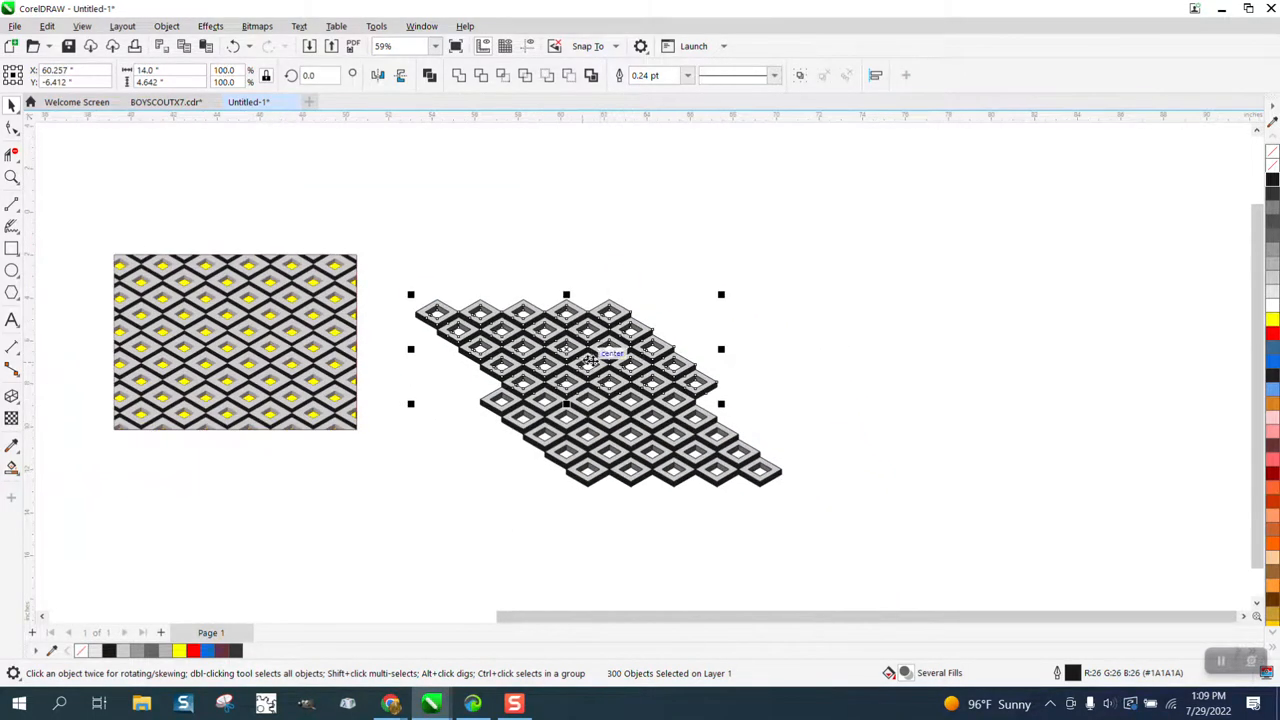
- Copy the ten-row block 10 inches to the right, and nest a copy of the widened pattern directly above it
scroll(588, 363, down, 2)
drag(391, 274, 907, 573)
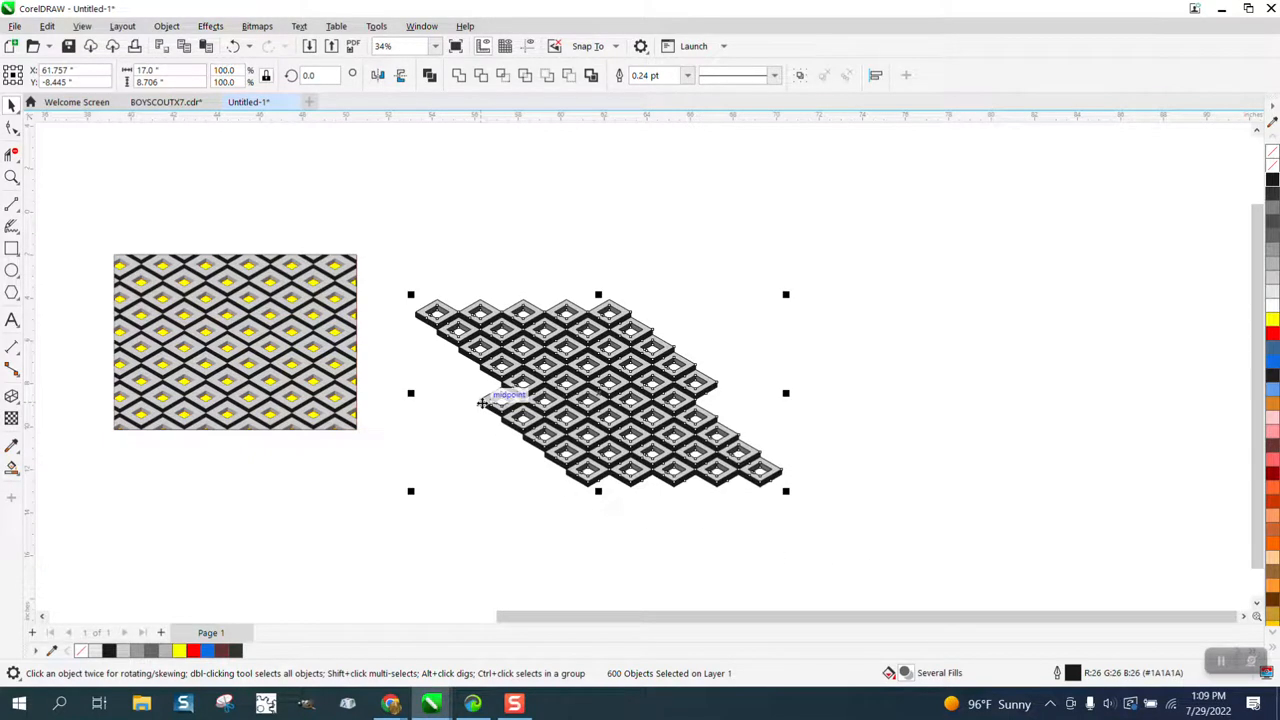
drag(483, 402, 703, 398)
right_click(703, 398)
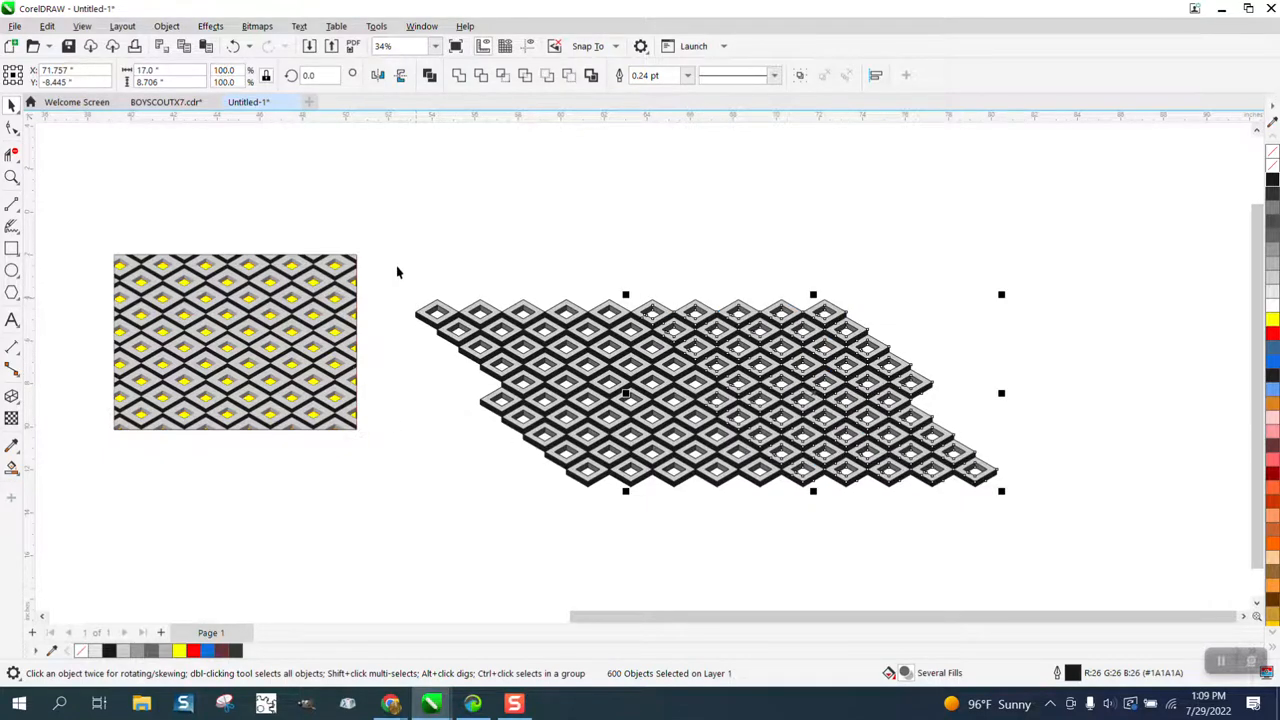
drag(397, 272, 1129, 600)
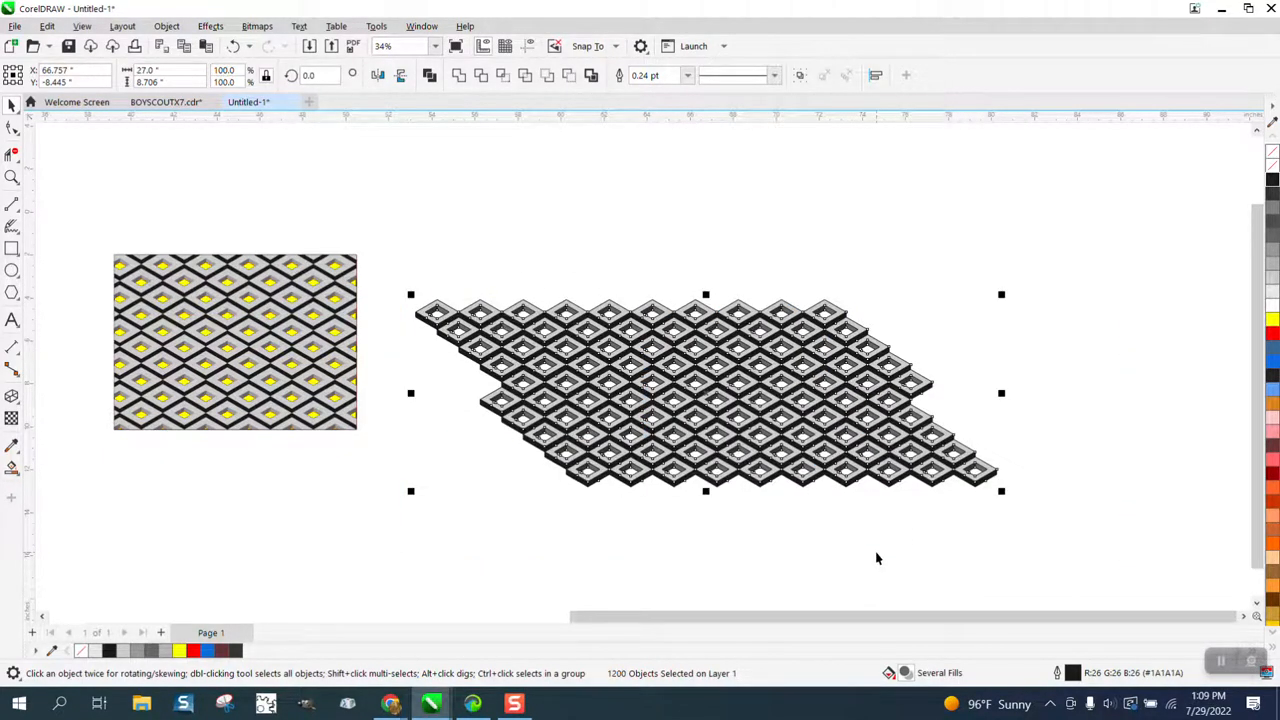
drag(717, 488, 673, 313)
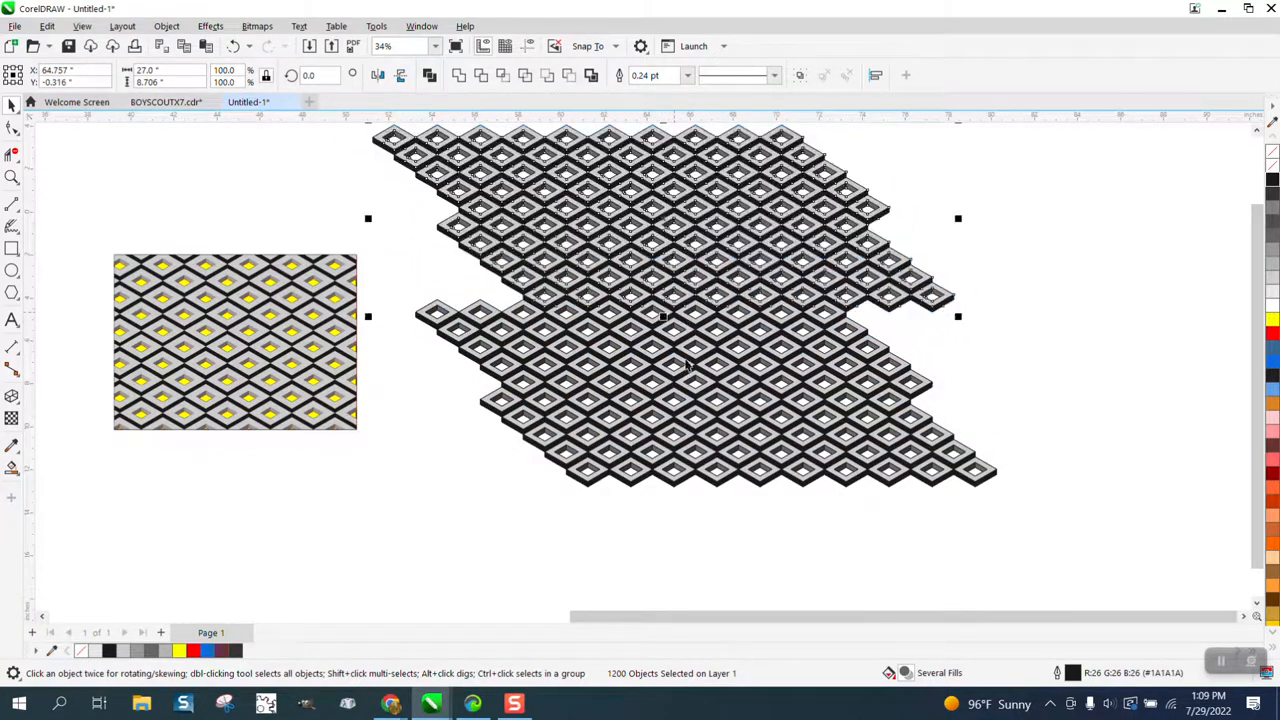
- Select all tiles of the enlarged pattern and group them
scroll(595, 407, down, 1)
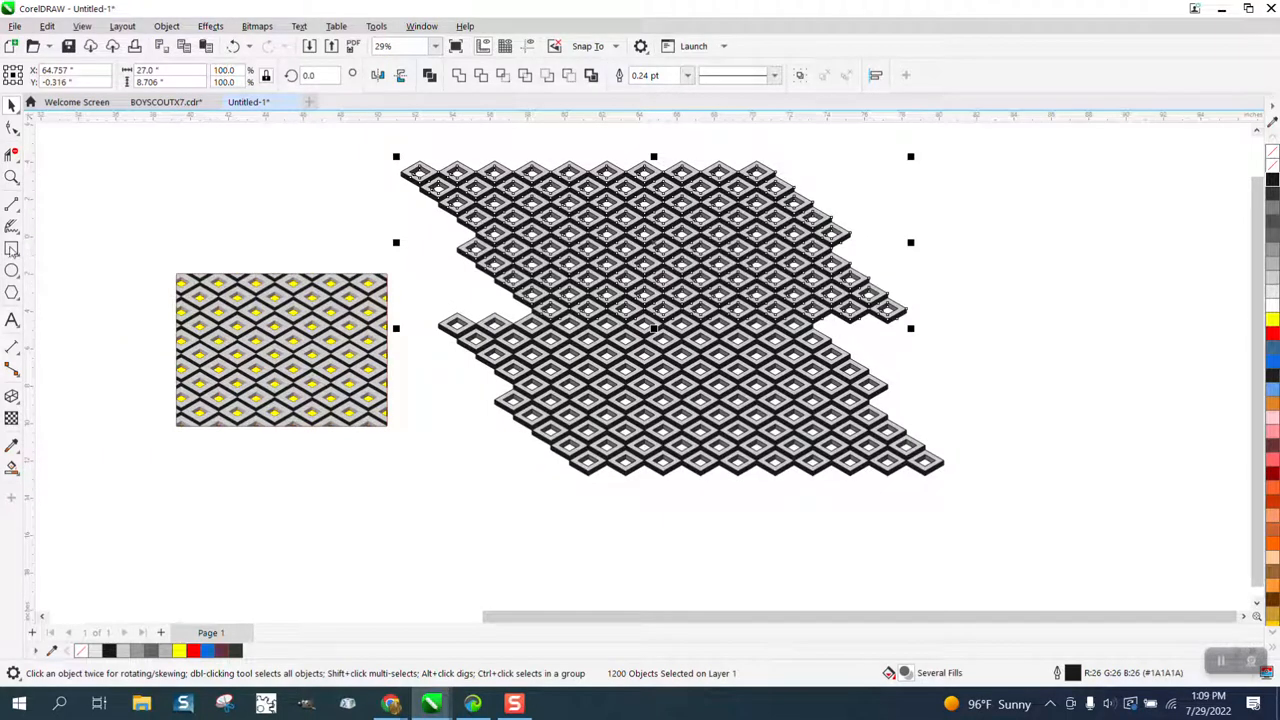
click(12, 249)
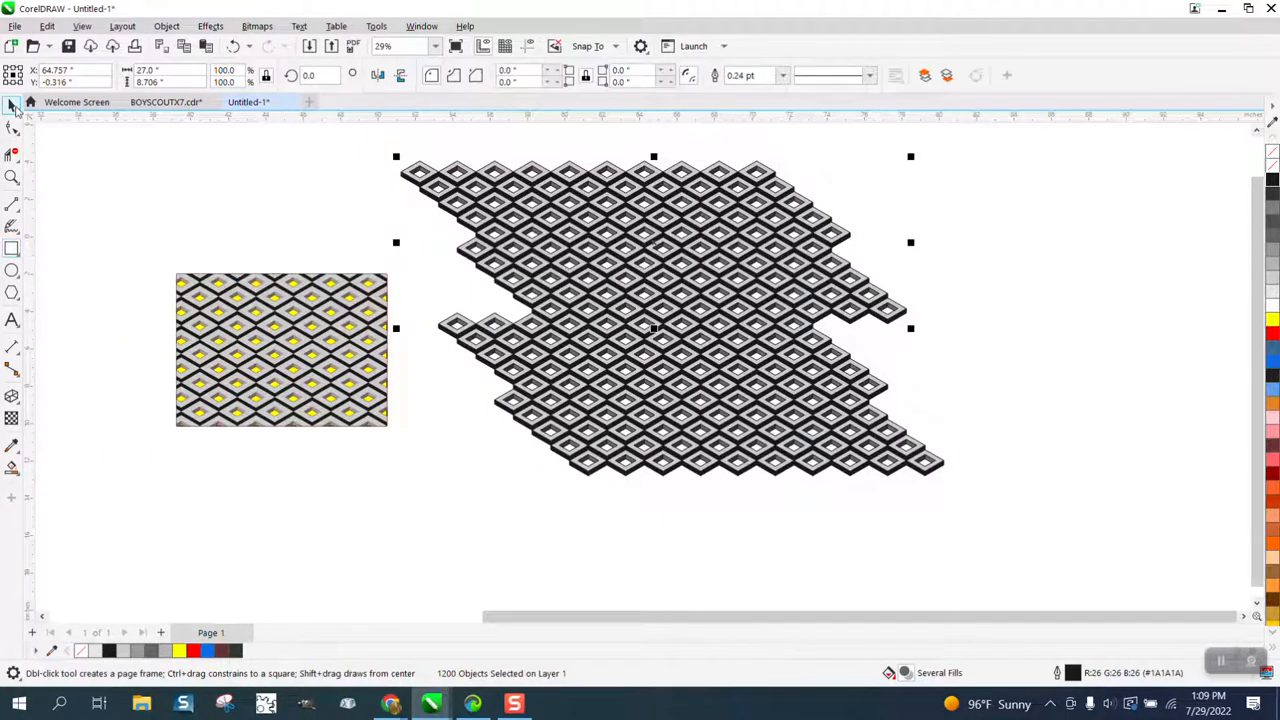
click(15, 110)
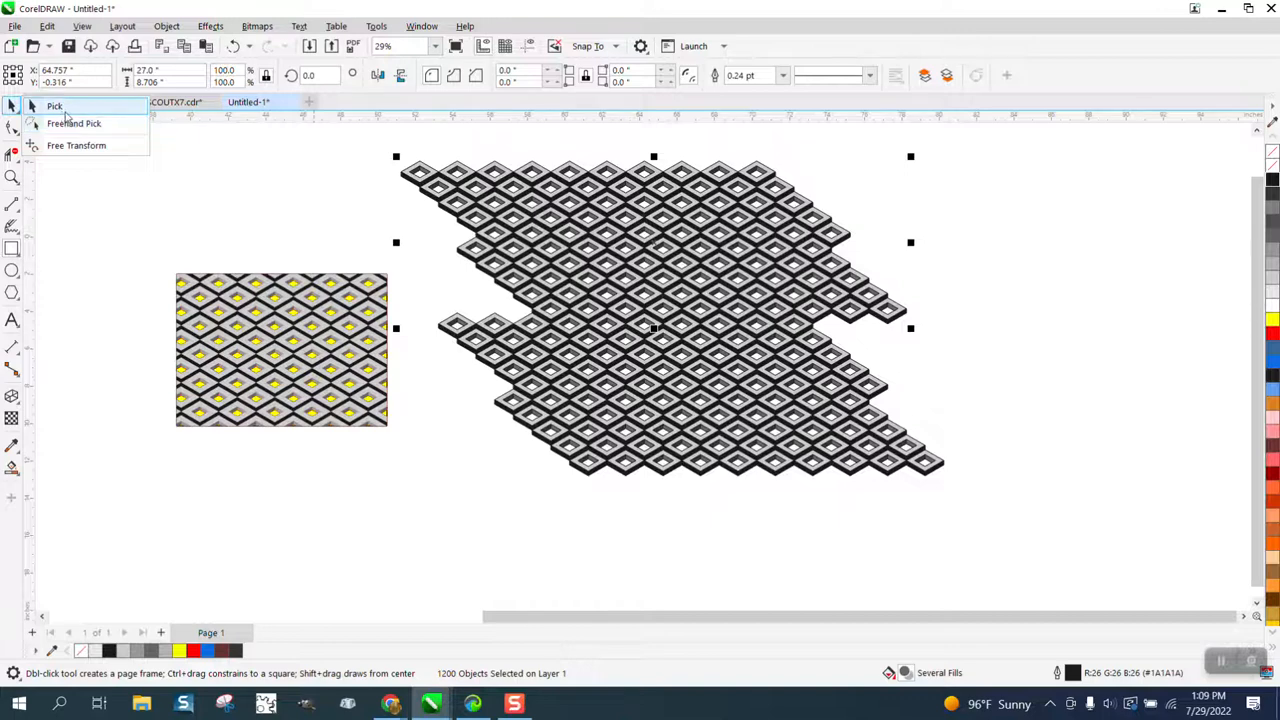
click(50, 106)
drag(384, 141, 1048, 565)
key(ctrl+g)
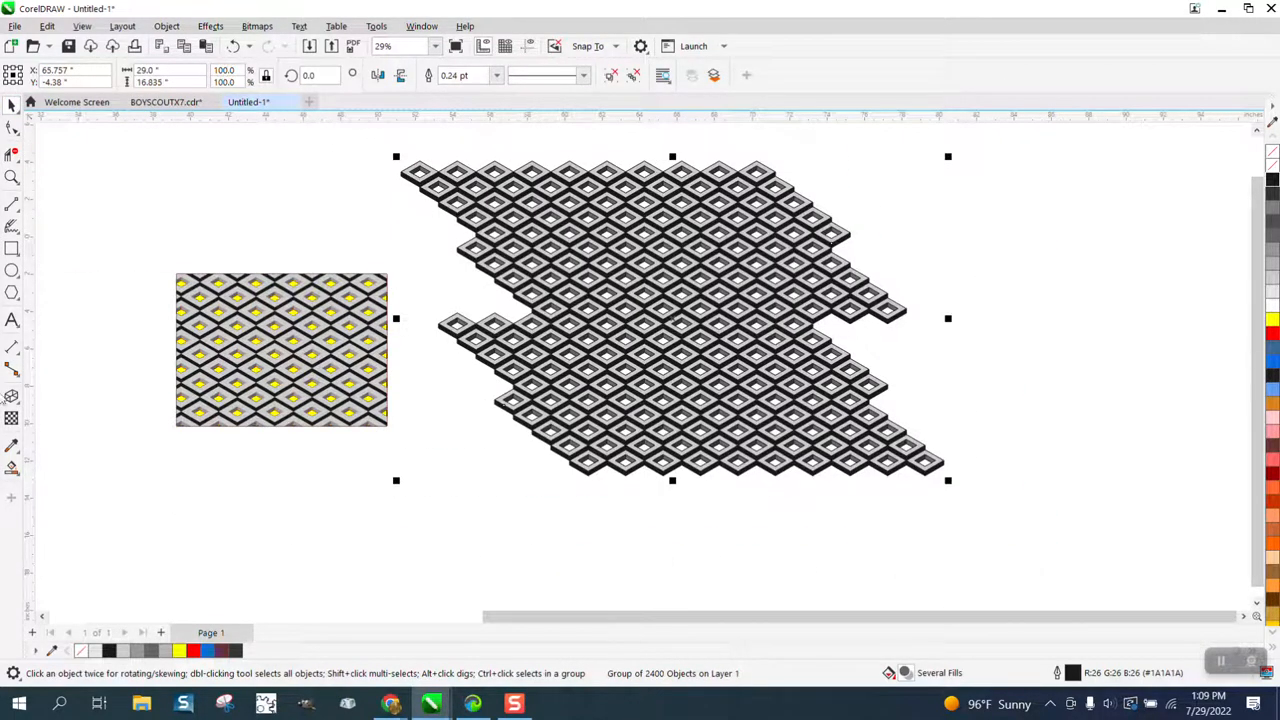
- Draw a rectangle about 13.8 by 12.9 inches over the pattern's solid middle and intersect it with the grouped tiles
click(12, 248)
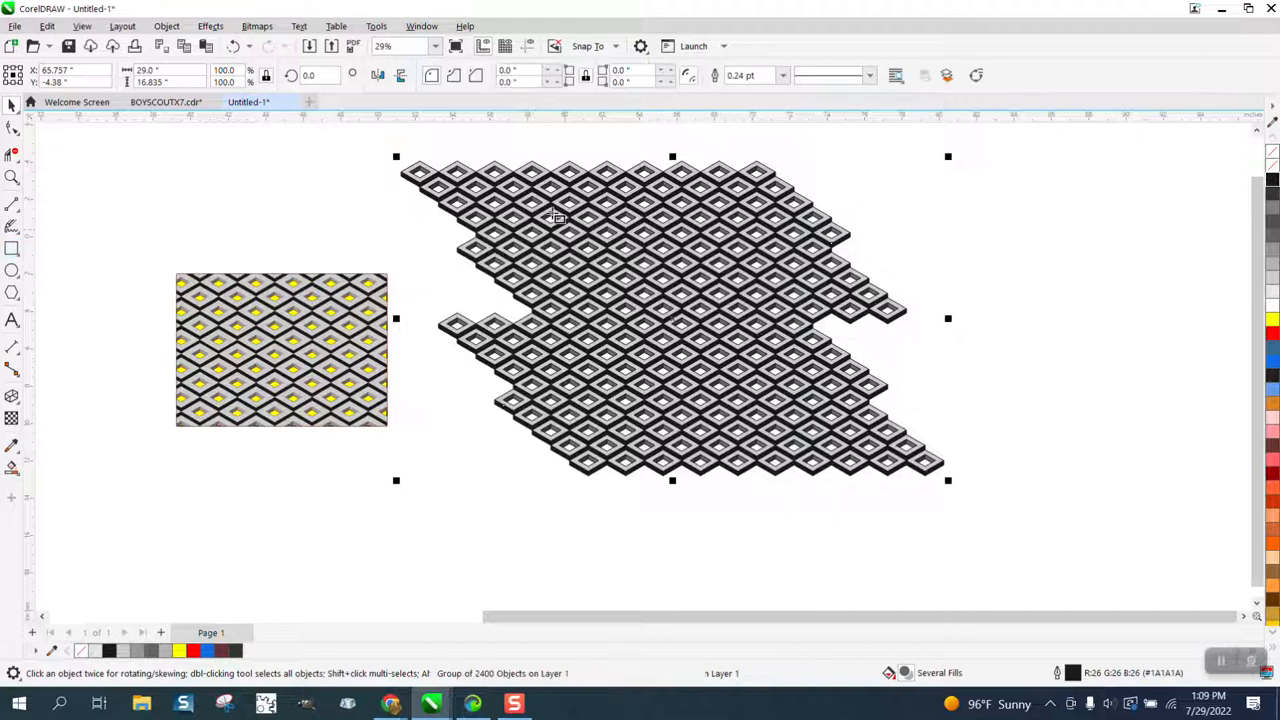
drag(549, 206, 808, 450)
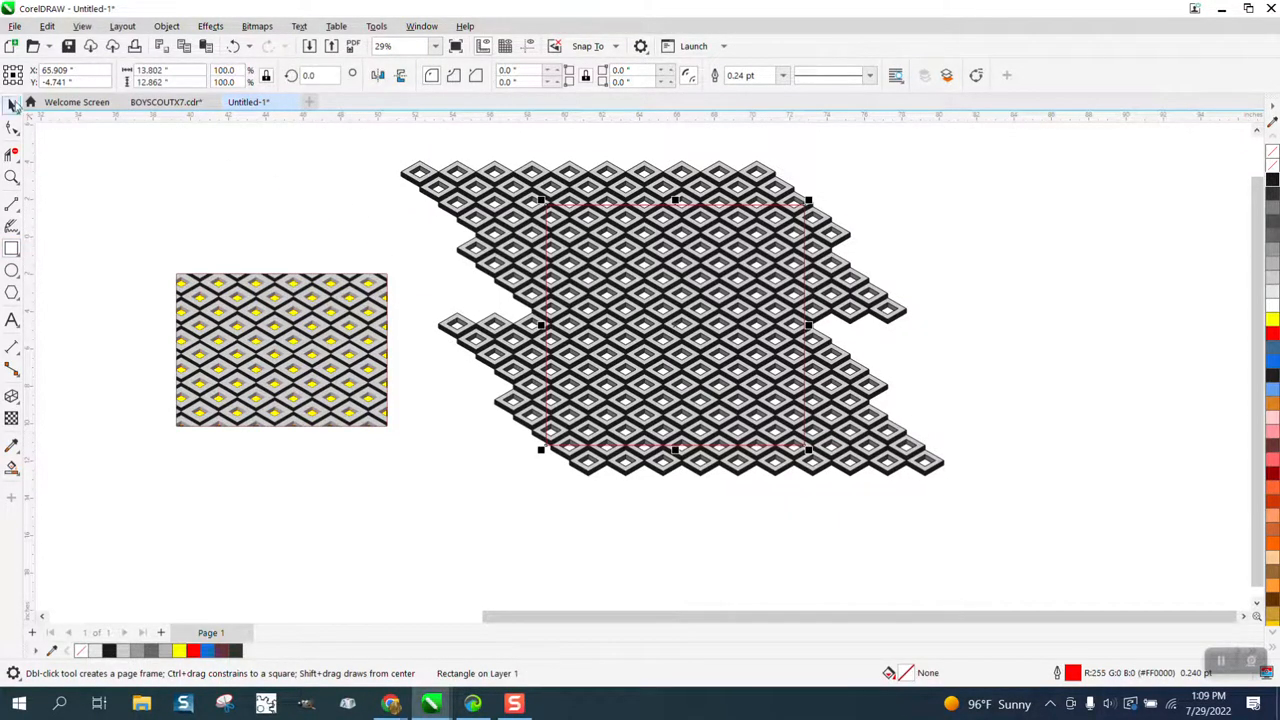
click(12, 105)
drag(367, 133, 1108, 583)
click(505, 80)
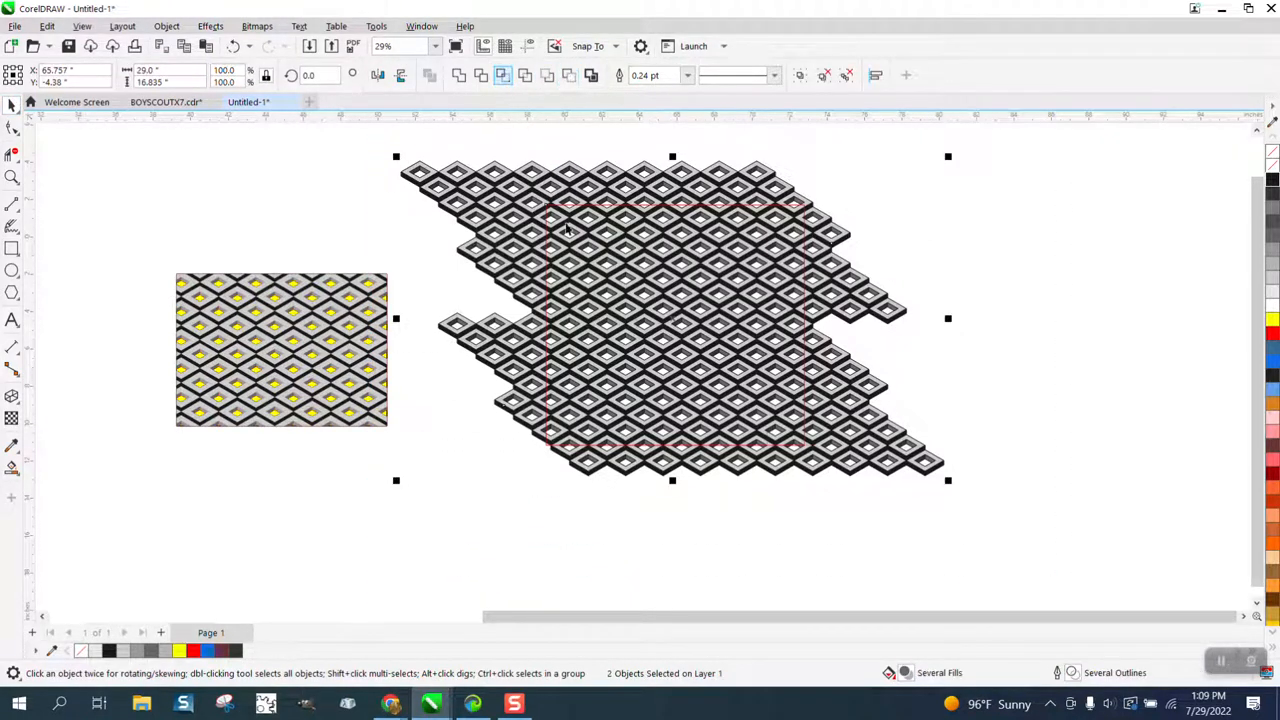
- Move the intersected rectangular pattern piece 24 inches to the right, clear of the original tiles
key(Right)
key(Right)
key(Right)
key(Right)
key(Right)
key(Right)
key(Right)
key(Right)
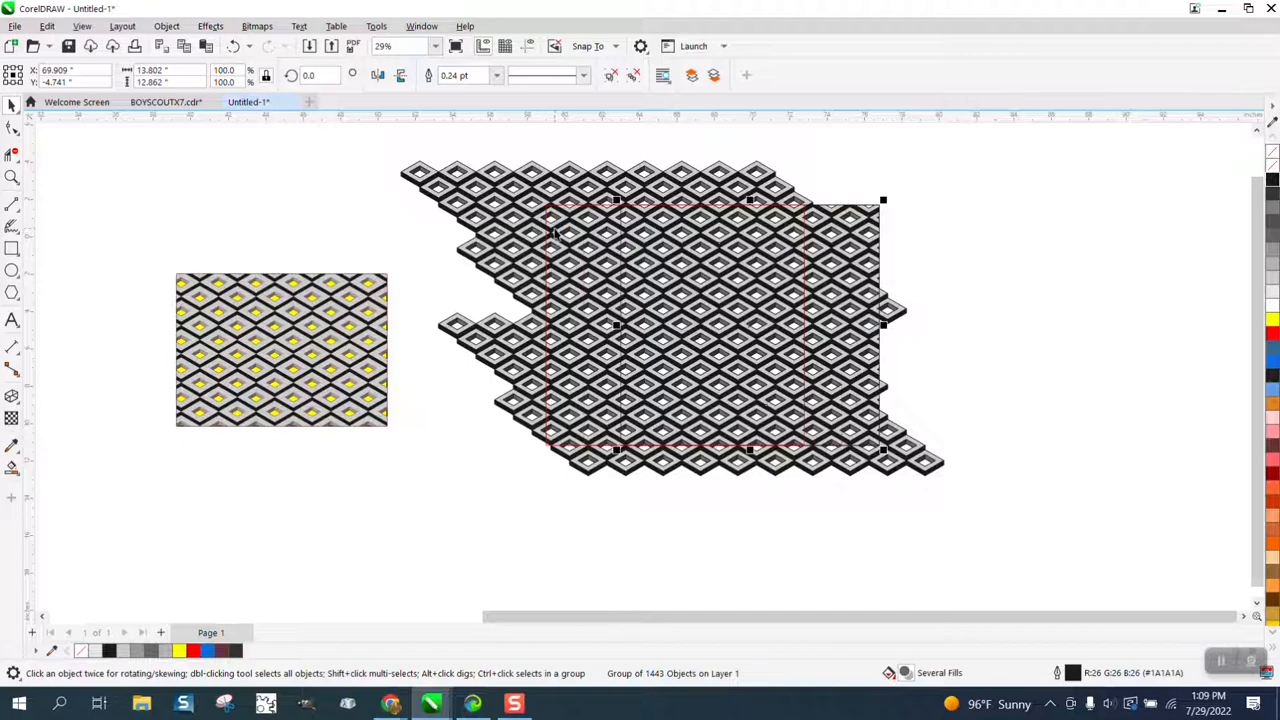
key(Right)
key(Right)
key(Right)
key(Right)
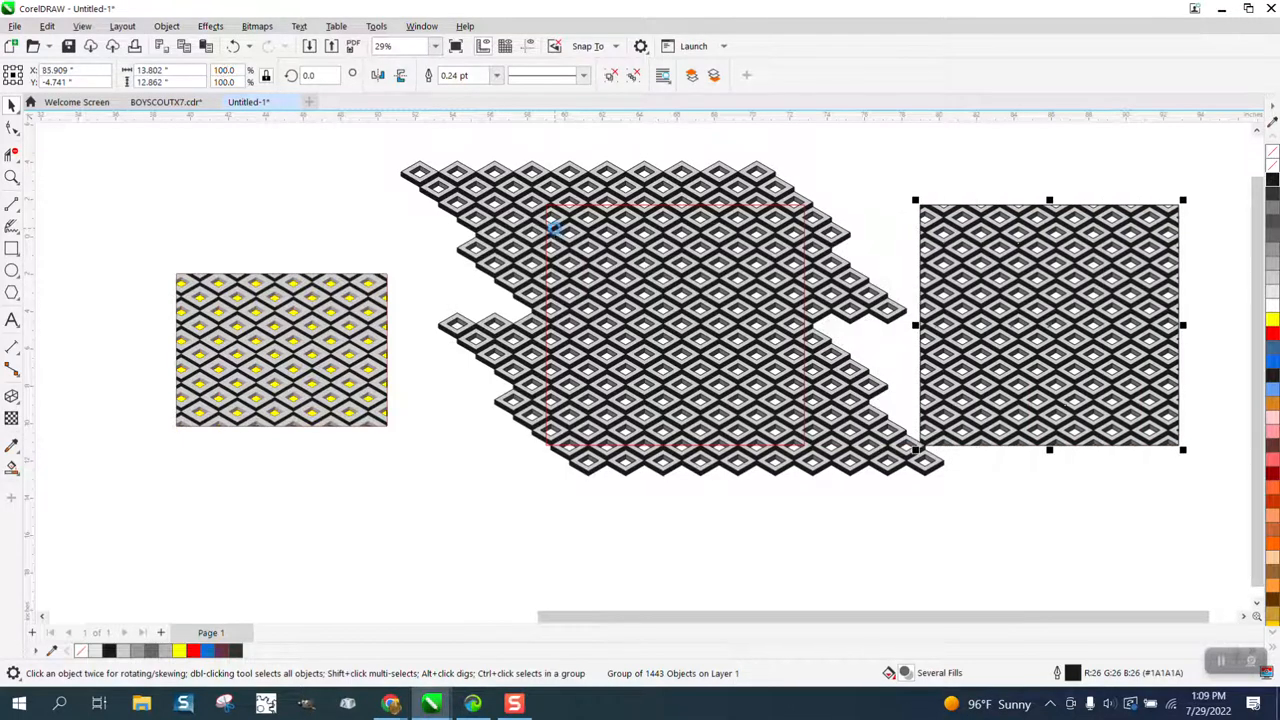
- Move the red-outlined cropping rectangle 28 inches right and 14 inches down, off the original tiles and below the cropped pattern
scroll(718, 323, down, 1)
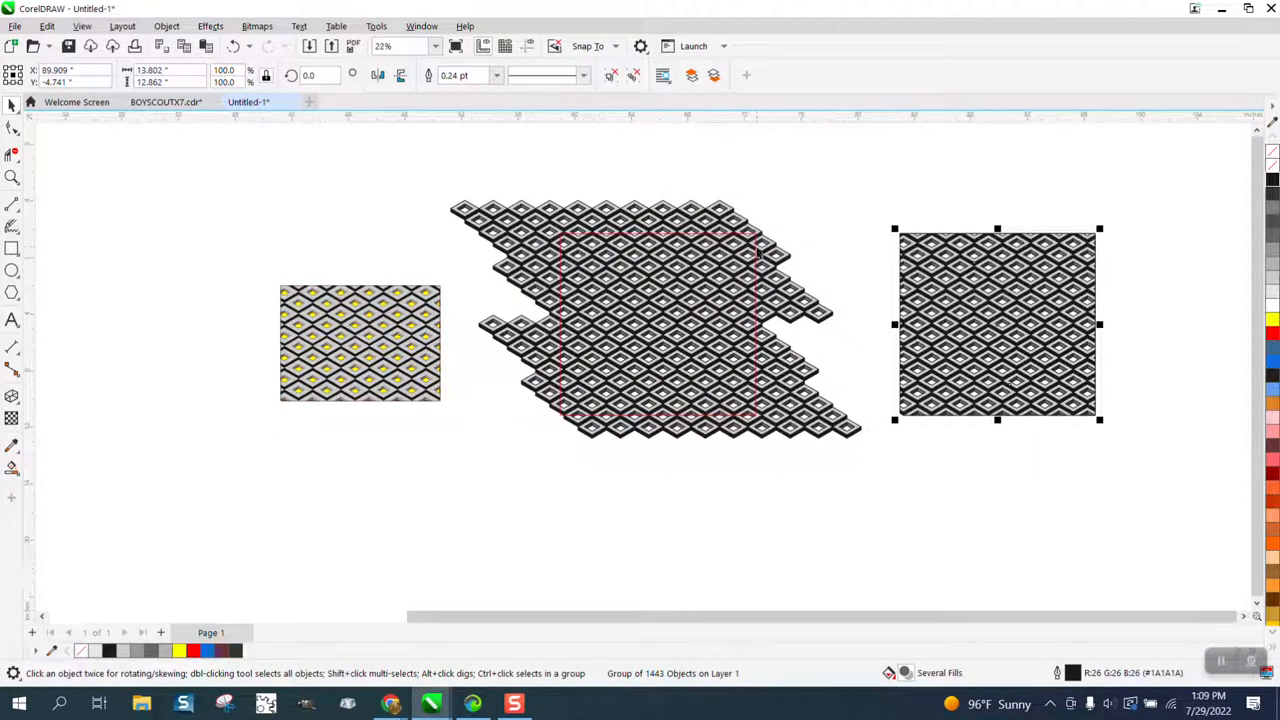
click(756, 244)
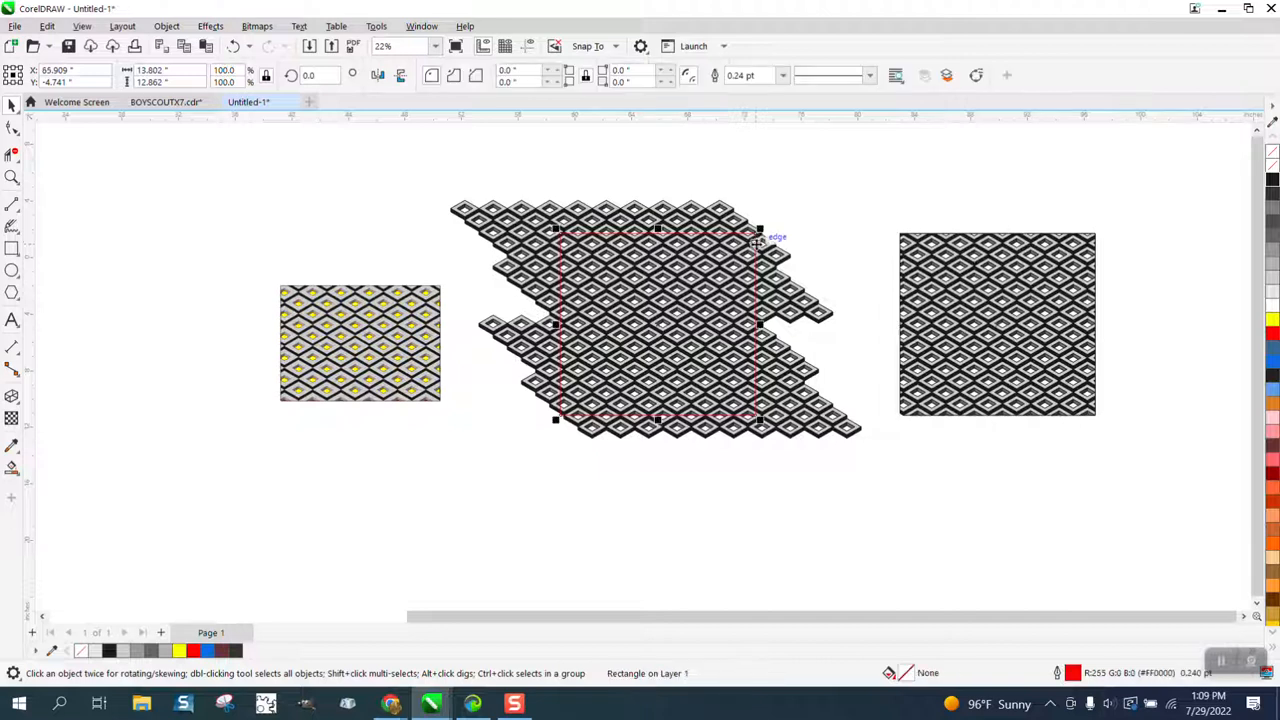
key(Right)
key(Right)
key(Right)
key(Right)
key(Right)
key(Right)
key(Right)
key(Right)
key(Right)
key(Right)
key(Right)
key(Right)
key(Right)
key(Right)
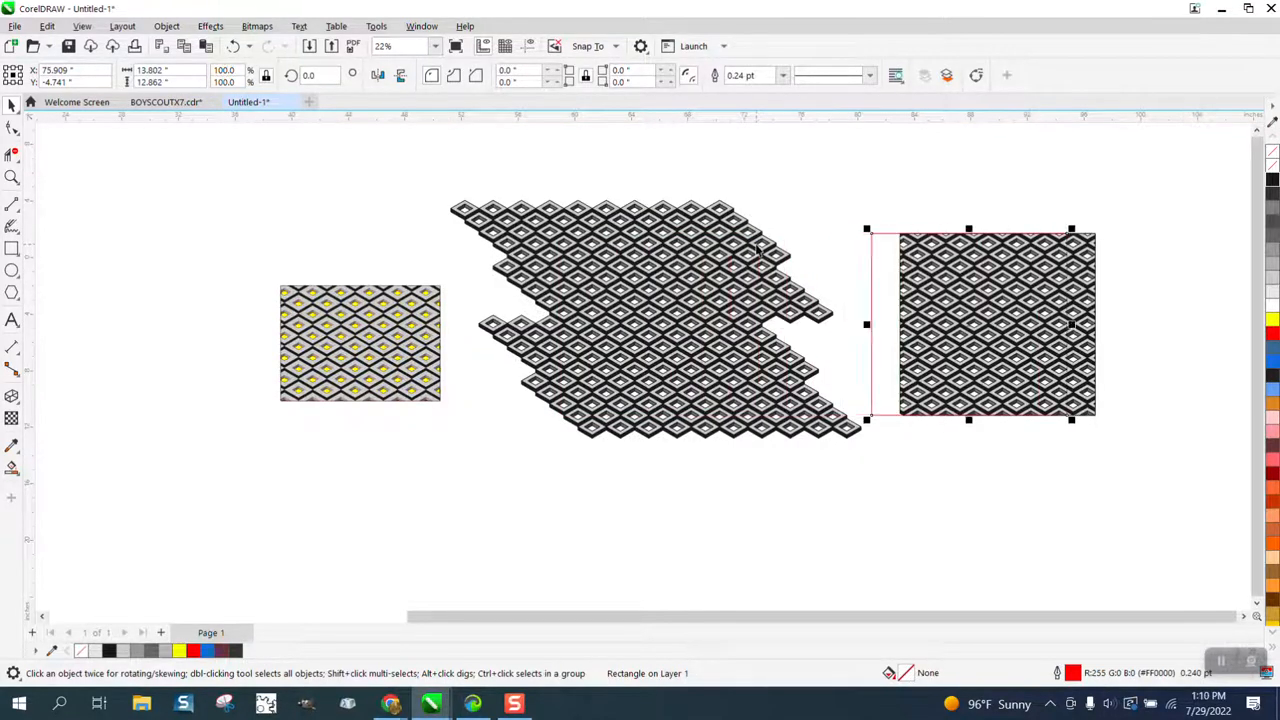
key(Down)
key(Down)
key(Down)
key(Down)
key(Down)
key(Down)
key(Down)
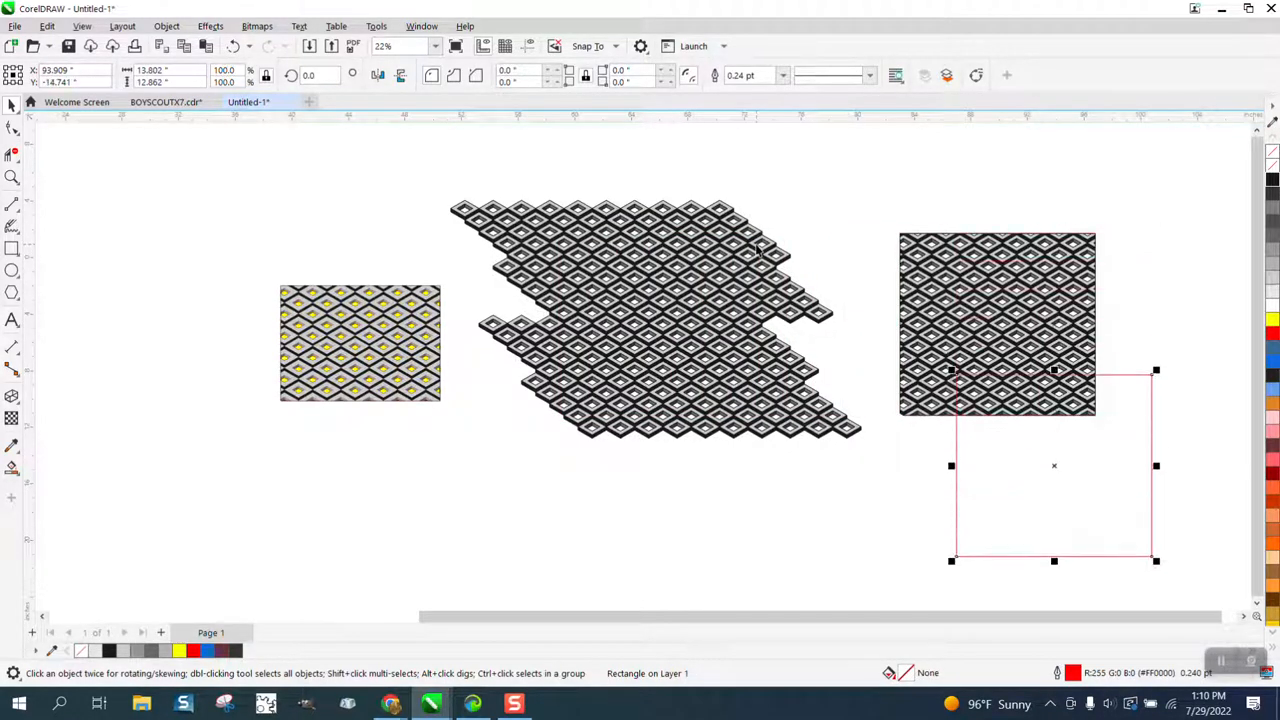
- Fill the cropping rectangle with yellow and send it to the back of the page
click(1273, 320)
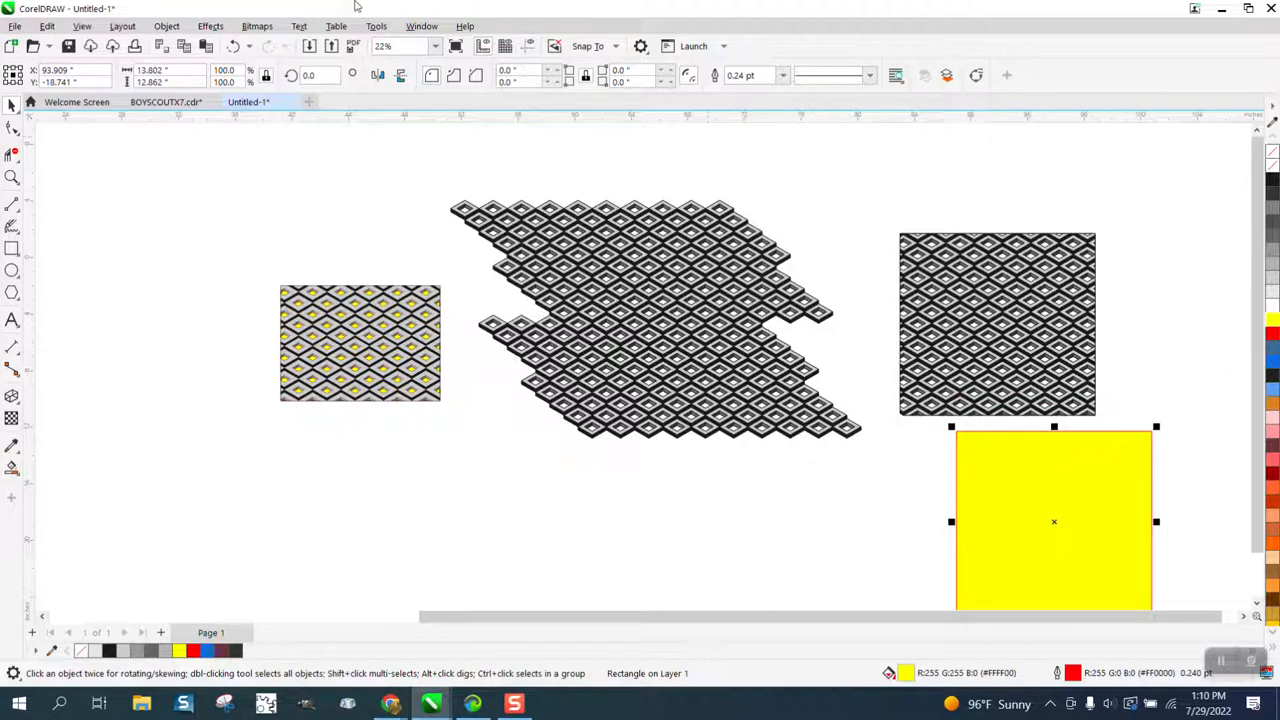
click(166, 26)
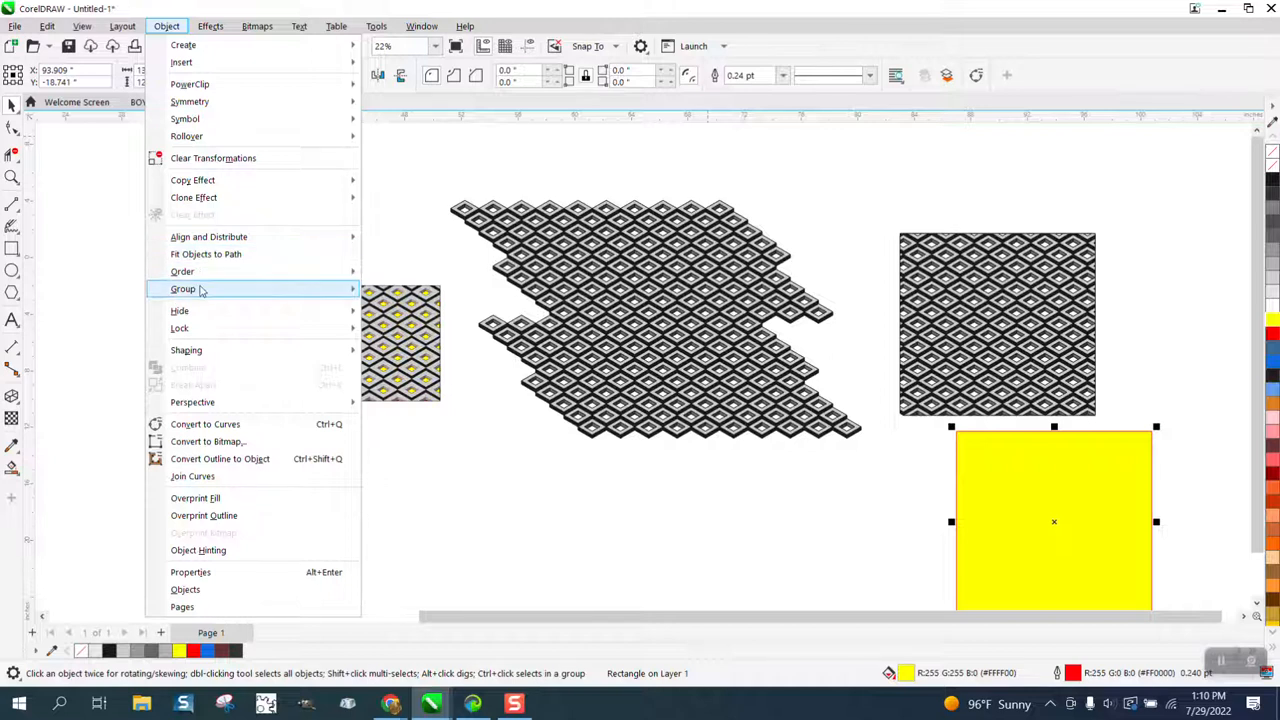
mouse_move(220, 274)
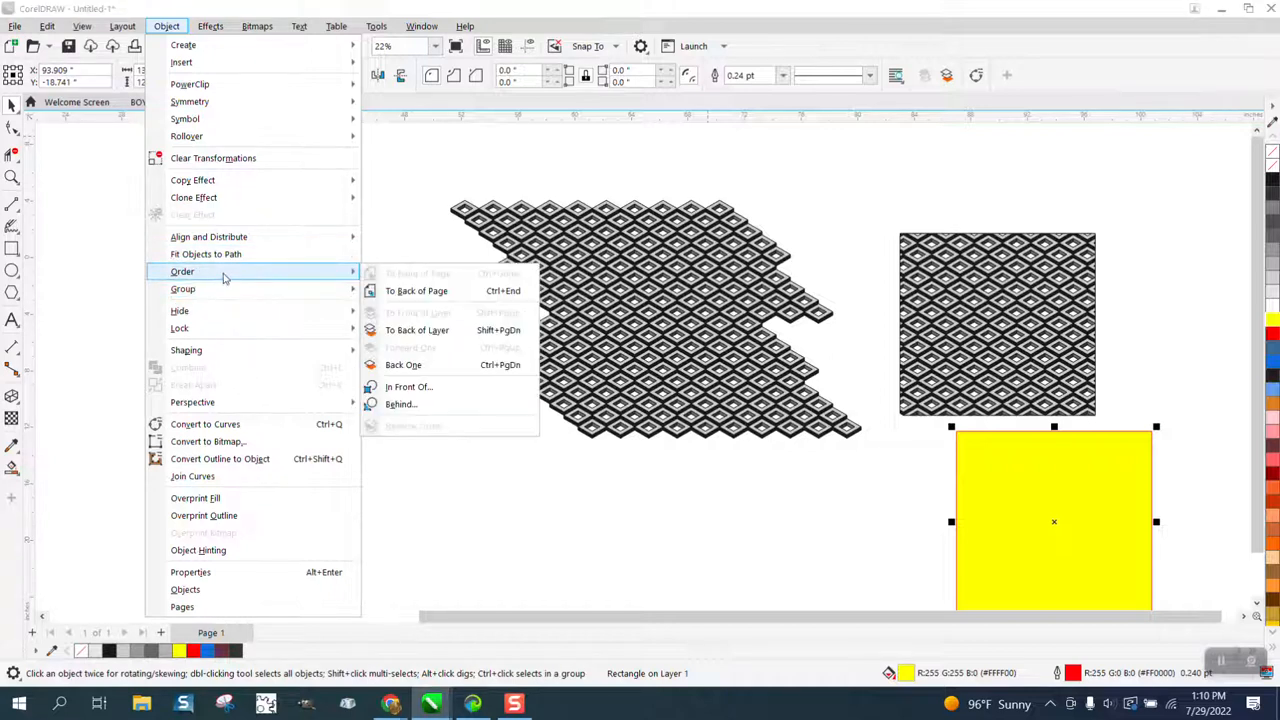
click(422, 294)
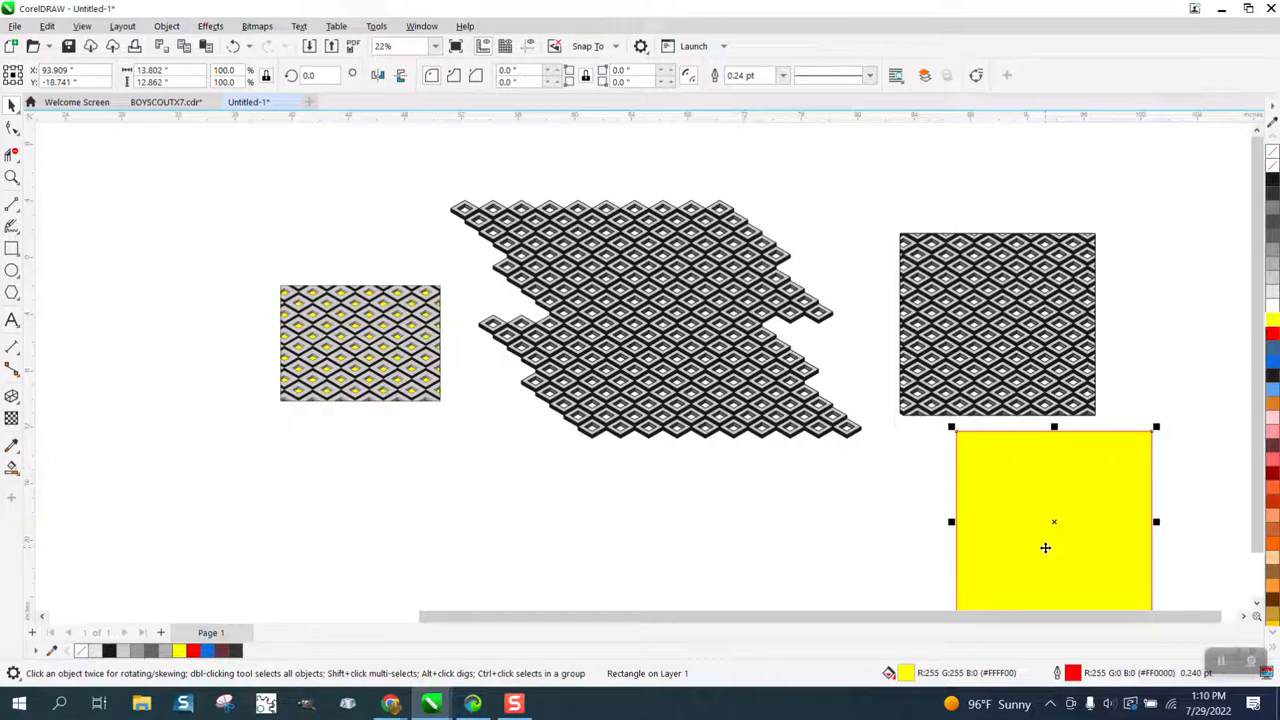
- Move the yellow rectangle directly behind the cropped pattern, centred at X 89.909 and Y -4.741 inches, so it fills the diamond openings
key(Up)
key(Up)
key(Up)
key(Up)
key(Up)
key(Up)
key(Up)
key(Up)
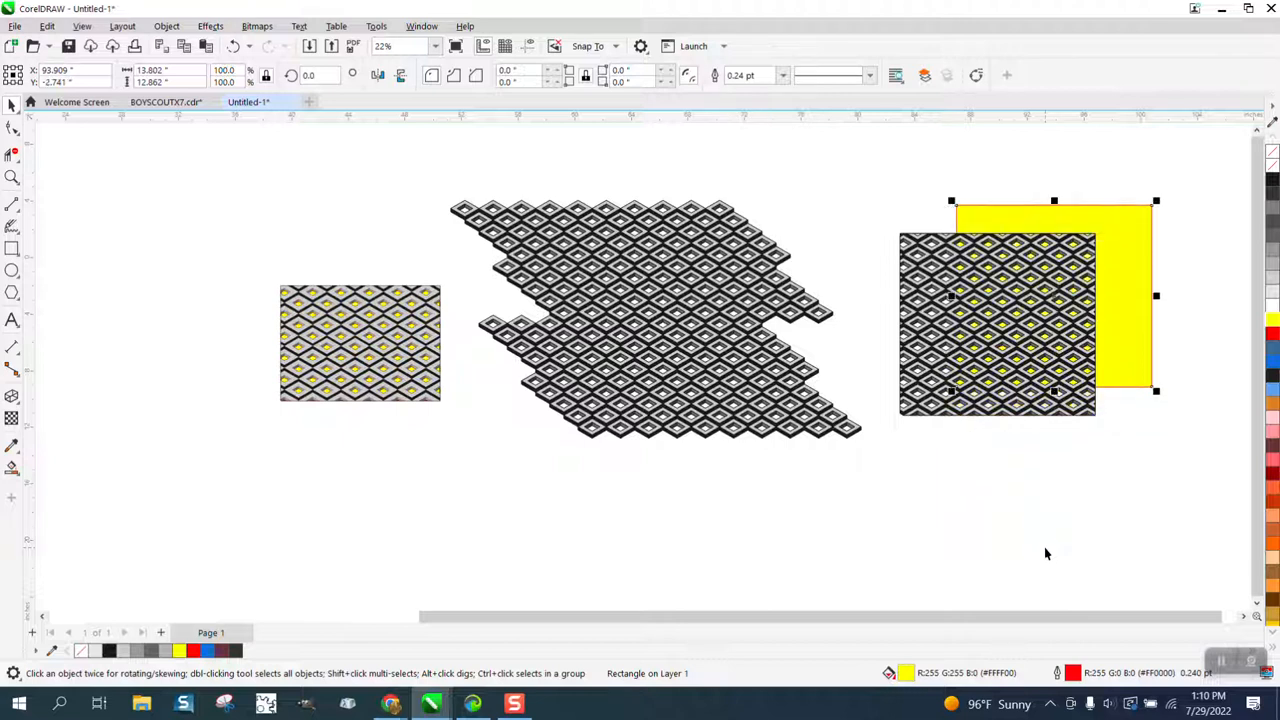
key(Down)
key(Down)
key(Down)
key(Down)
key(Down)
key(Down)
key(Down)
key(Down)
key(Left)
key(Left)
key(Left)
key(Left)
key(Left)
key(Left)
key(Left)
key(Left)
key(Left)
key(Left)
key(Left)
key(Left)
key(Left)
key(Left)
key(Left)
key(Left)
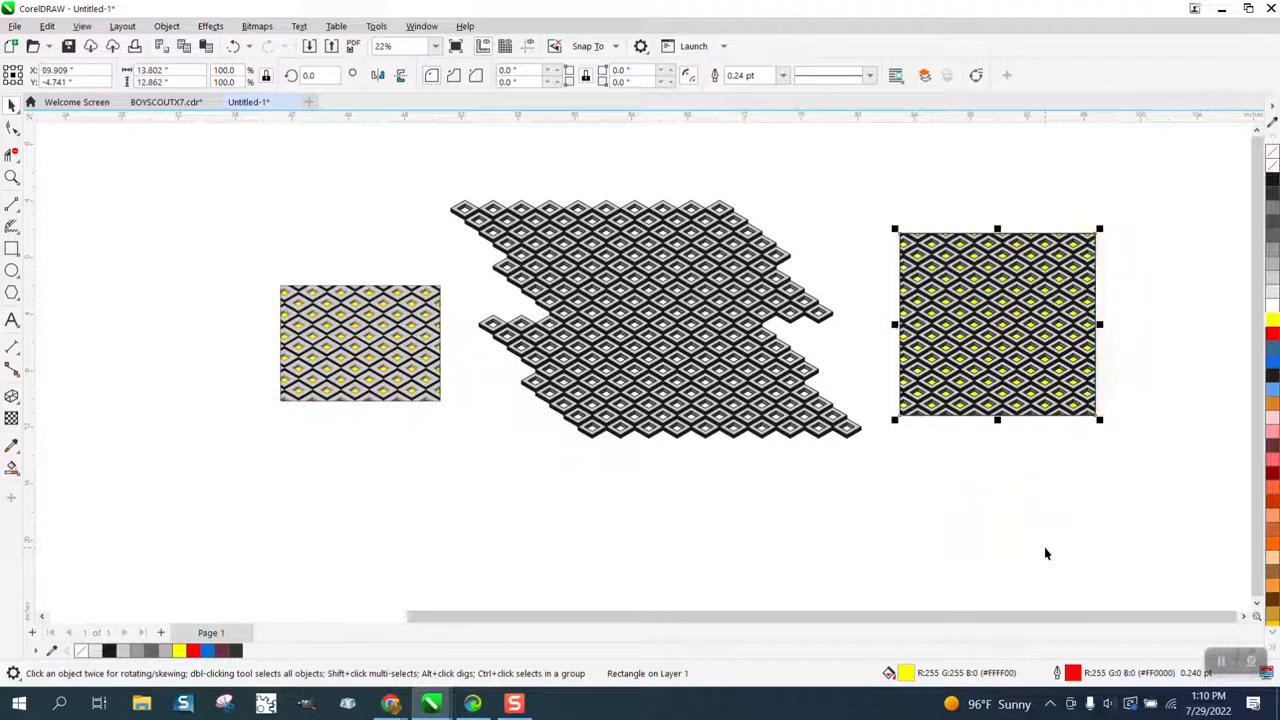
- Try red, blue (#0F6CE3) and near-black (#1A1A1A) fills on the backing rectangle, and restore its yellow fill
click(12, 177)
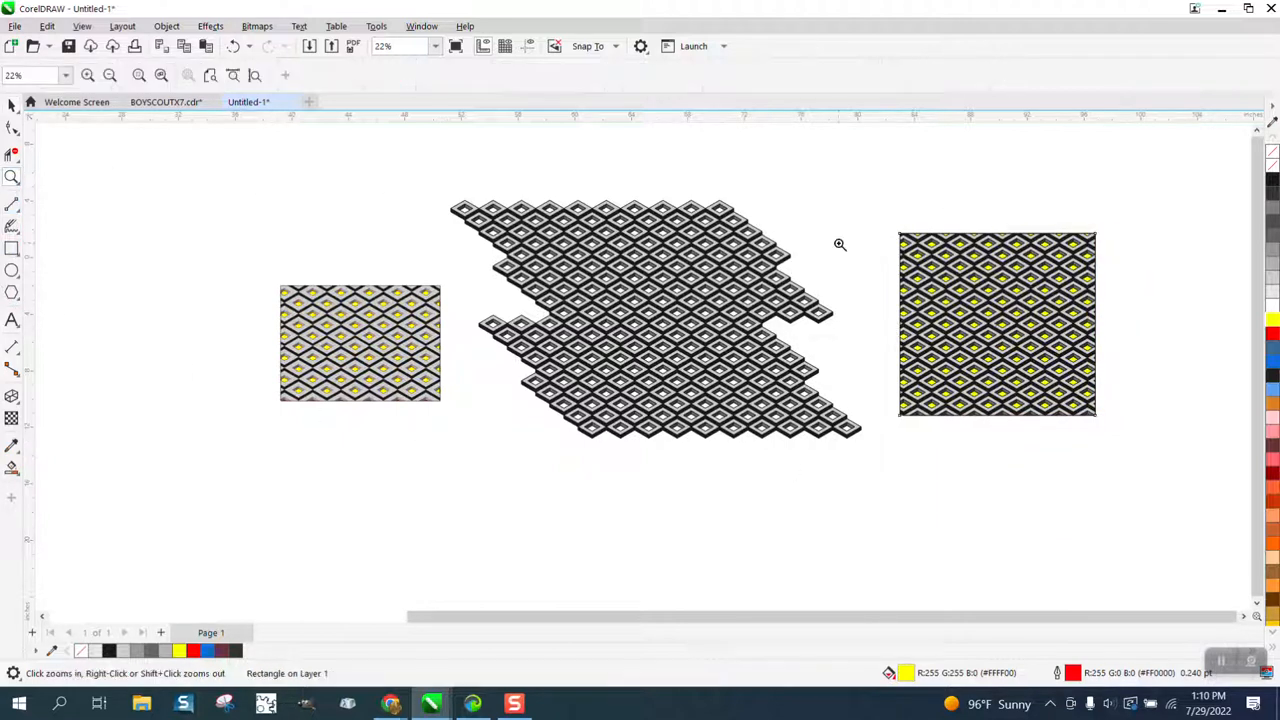
drag(903, 227, 1238, 484)
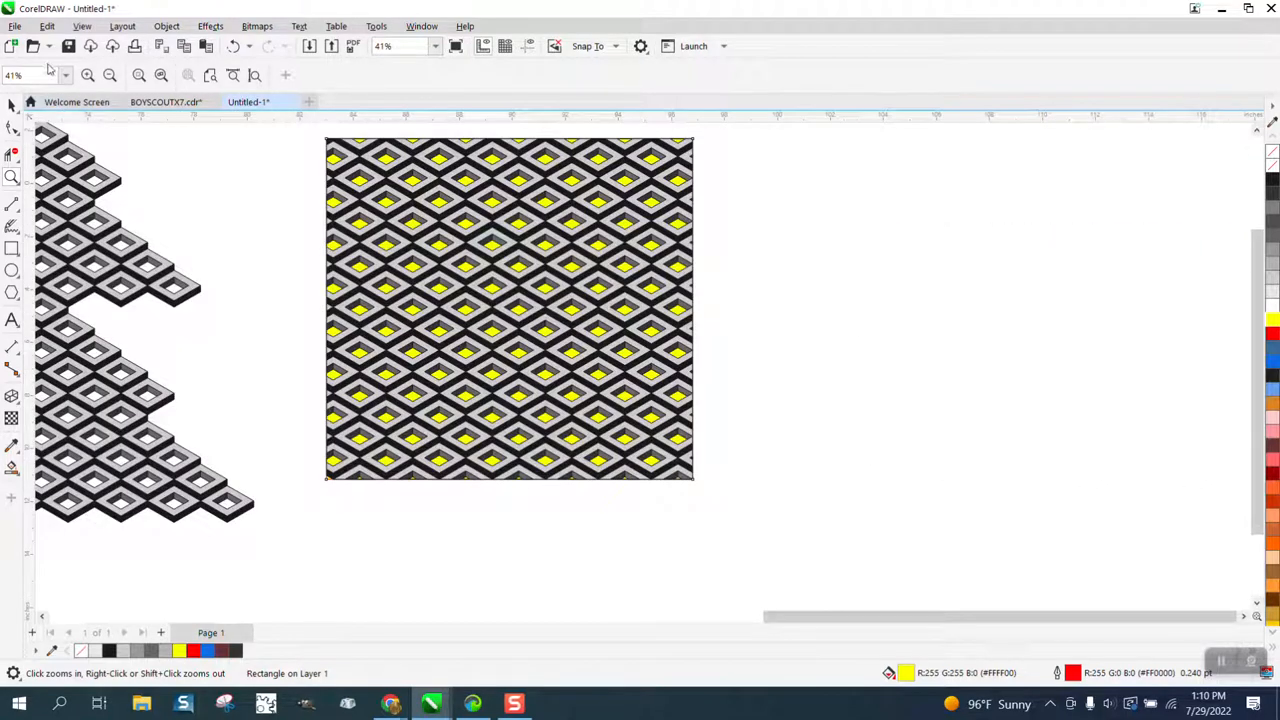
click(14, 105)
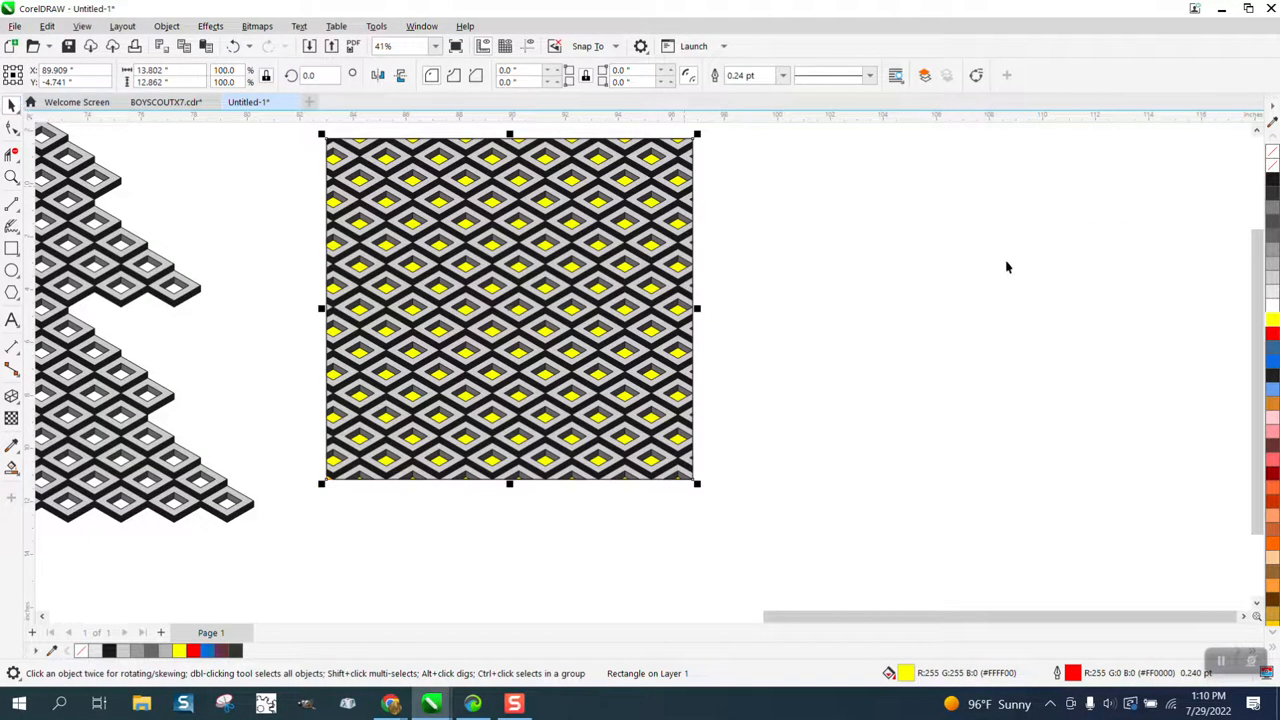
click(1272, 337)
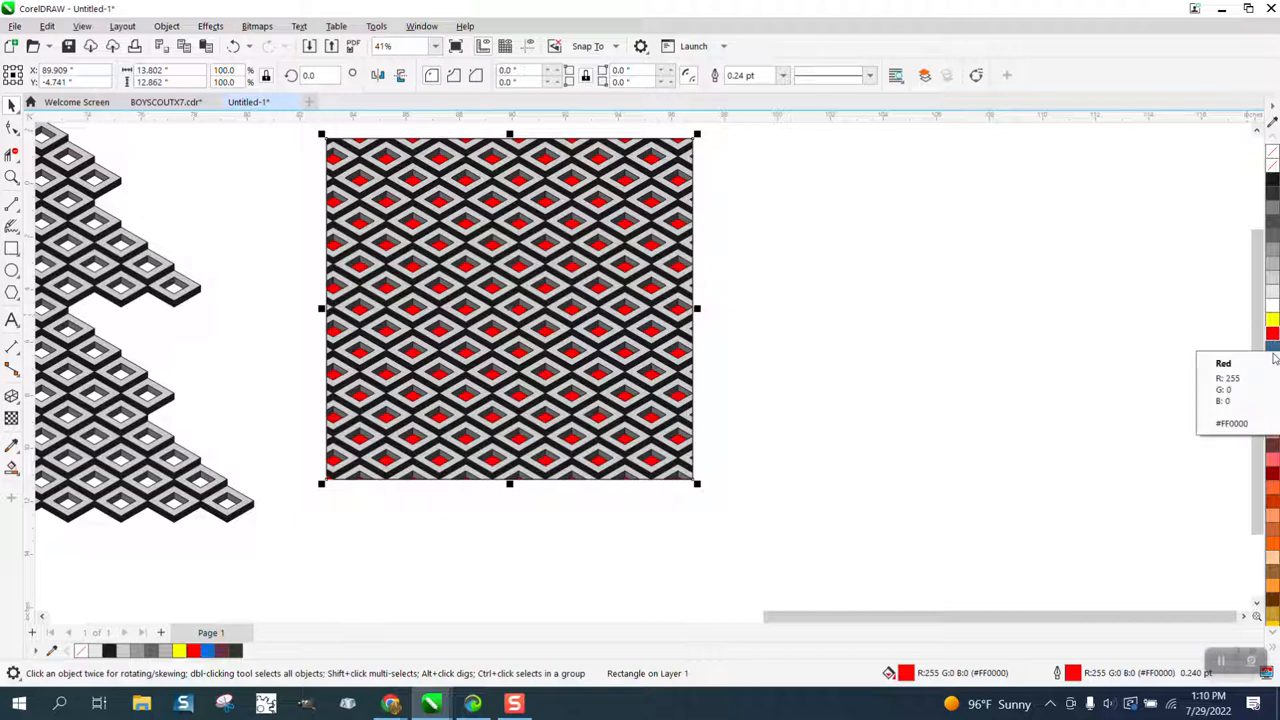
click(1273, 360)
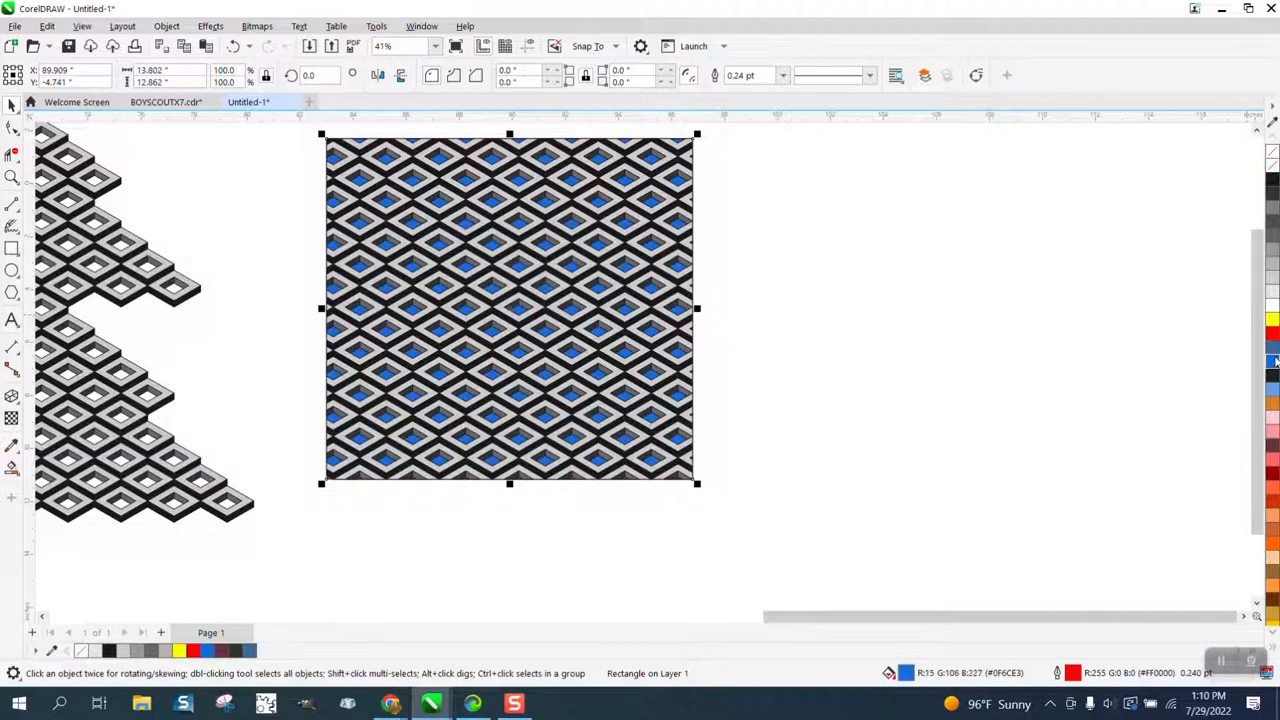
click(1273, 181)
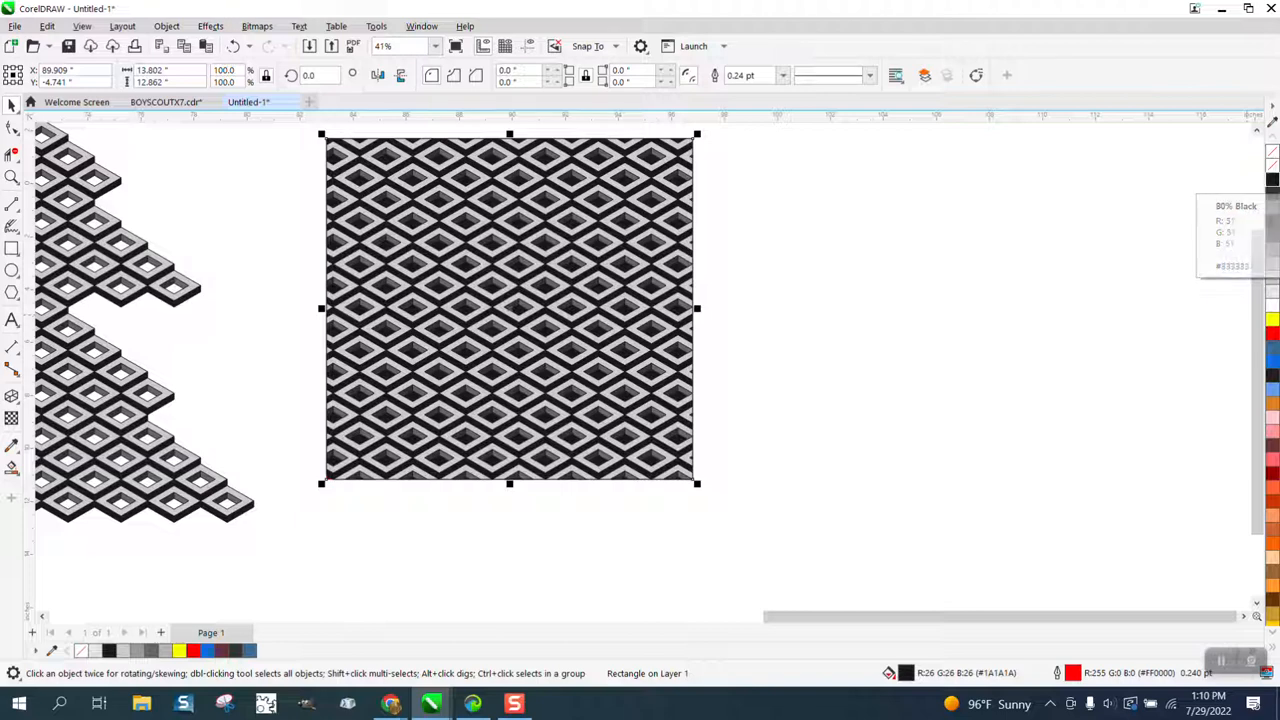
click(1272, 322)
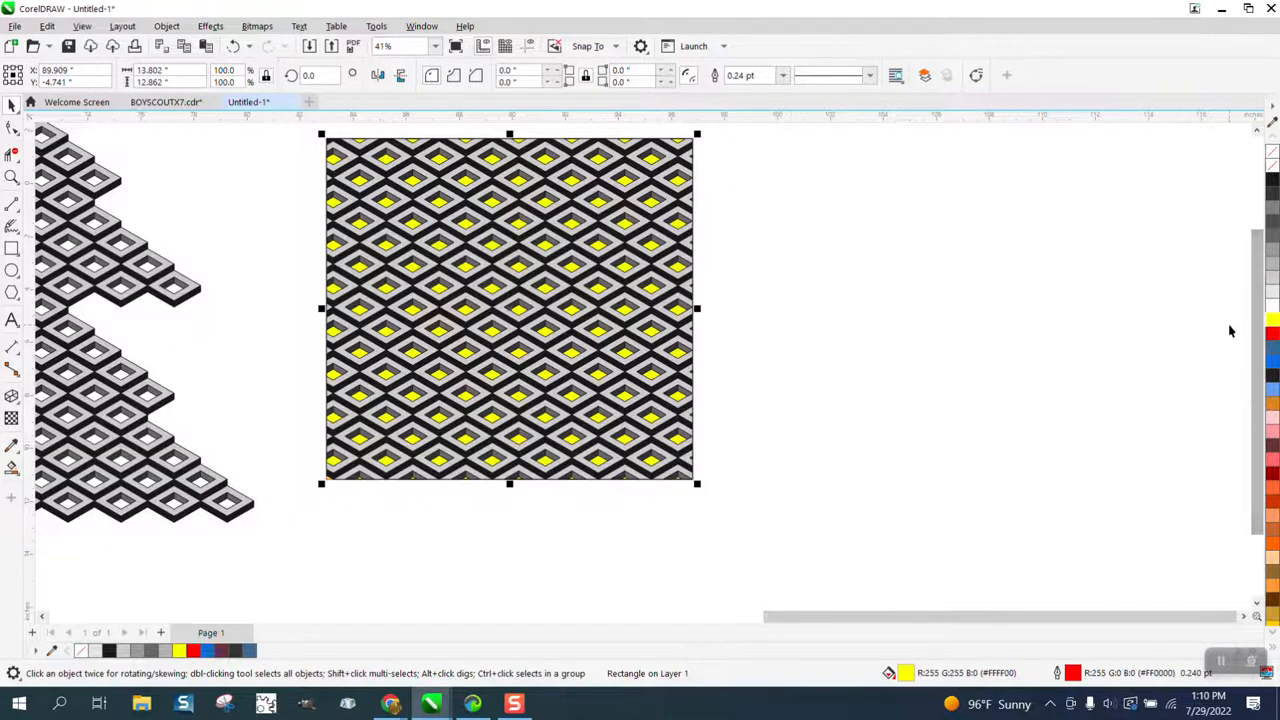
scroll(1215, 323, down, 3)
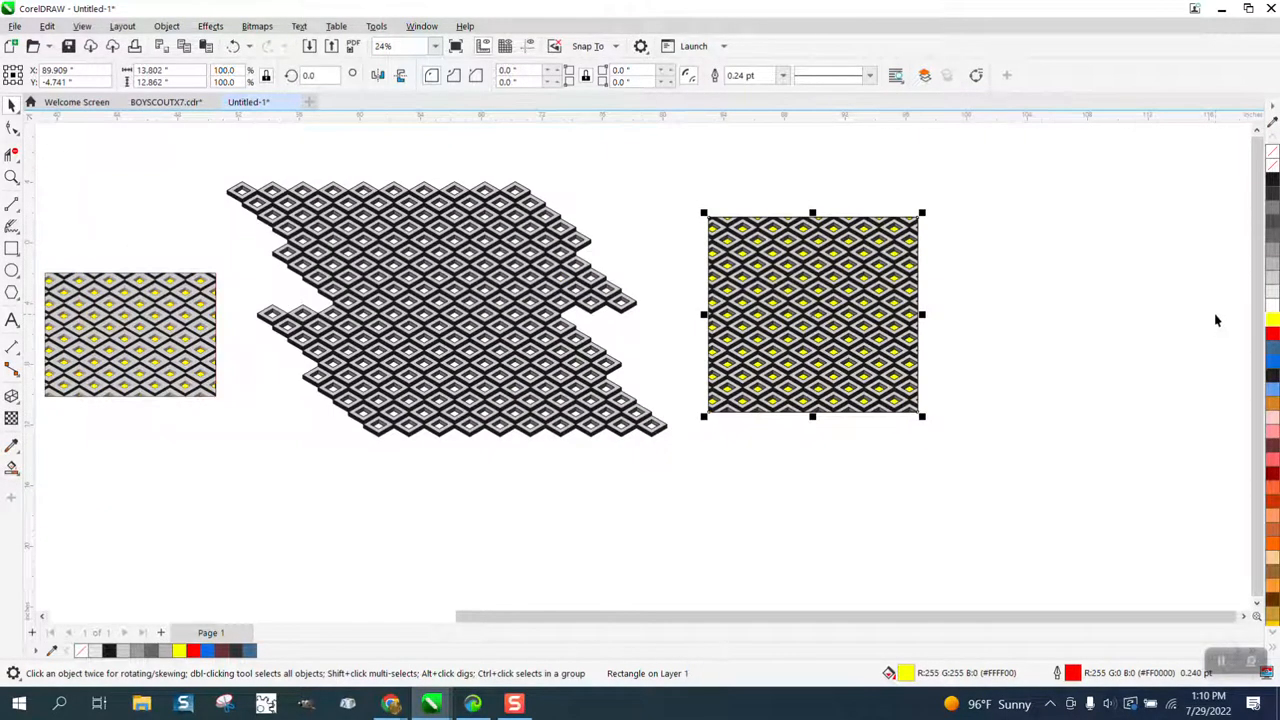